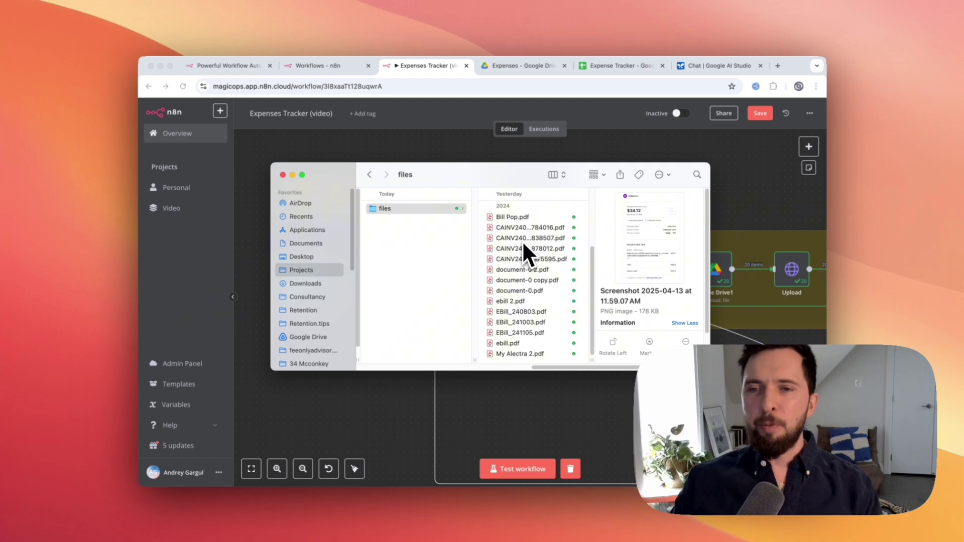
Look through the sample bills, invoices and receipts in the files folder
scroll(523, 246, "up", 3)
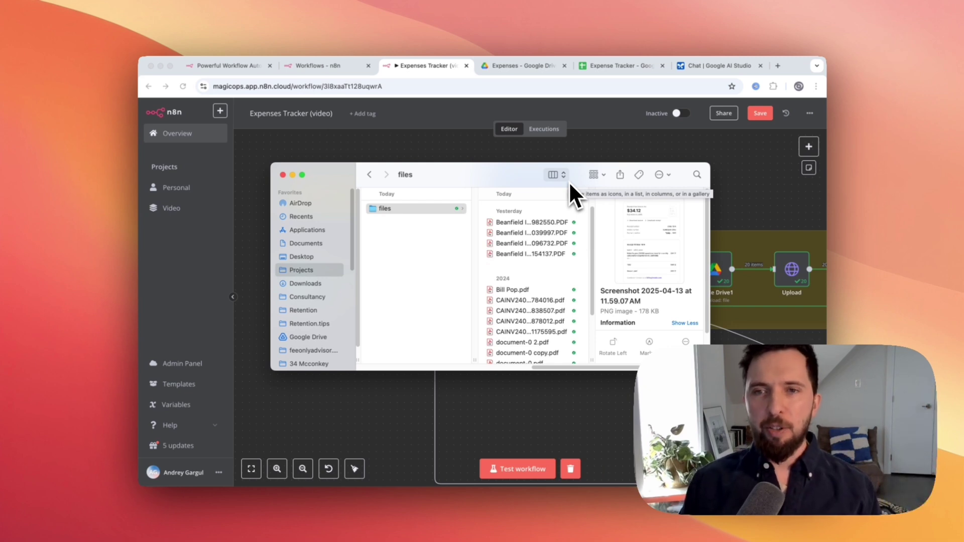
left_click(503, 155)
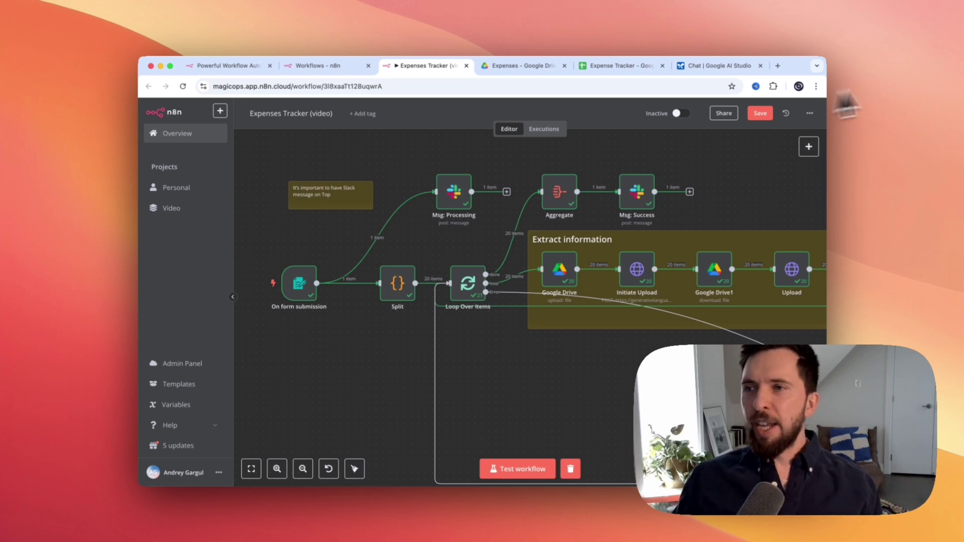
key("super+Tab")
scroll(483, 231, "up", 3)
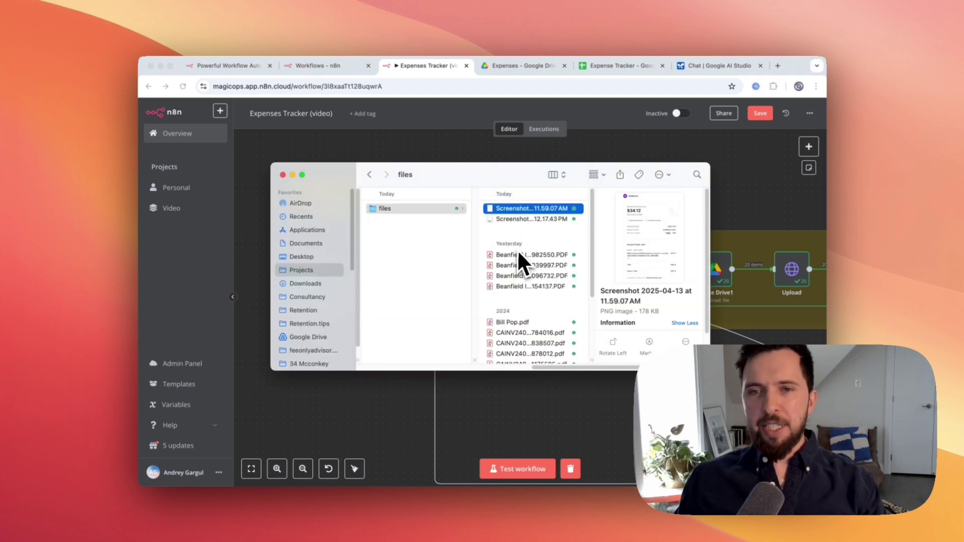
Preview the multi-page IKEA invoice and Bill Pop.pdf from the files folder, paging through both documents
key("space")
key("space")
key("Down")
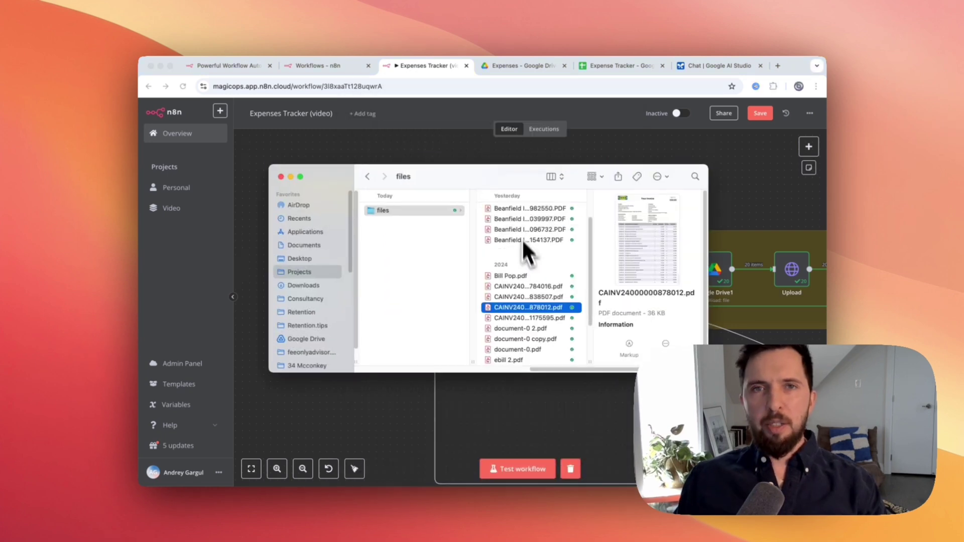
key("space")
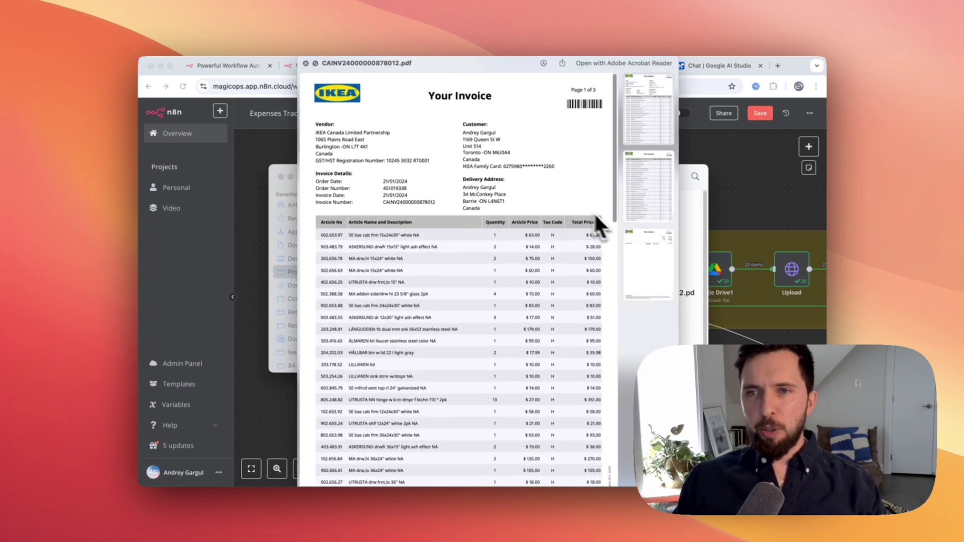
left_click(647, 192)
key("Down")
left_click(664, 248)
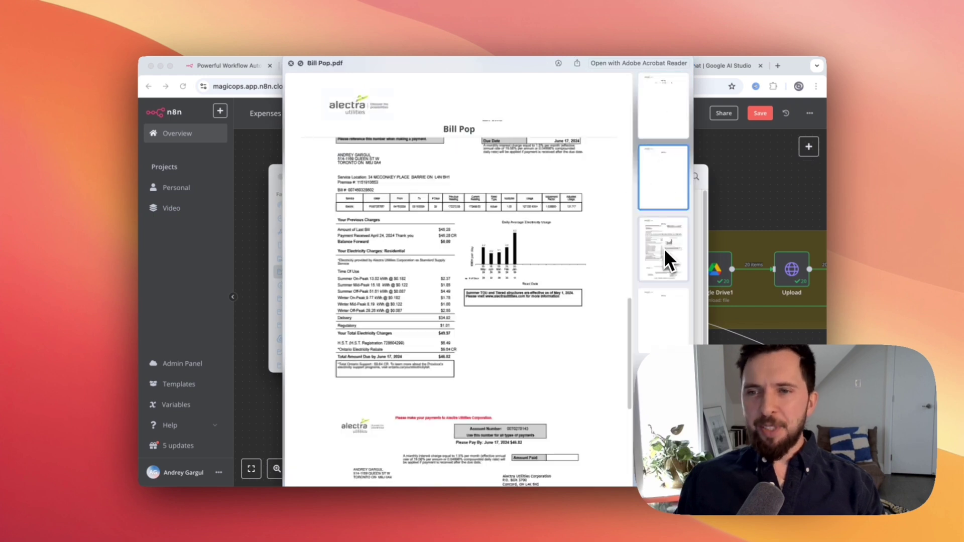
left_click(664, 306)
key("space")
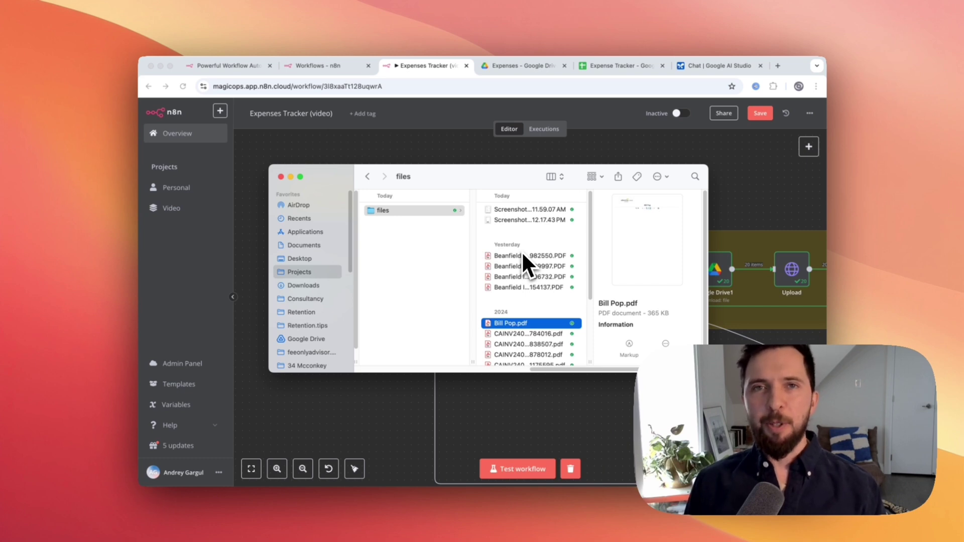
scroll(512, 294, "down", 1)
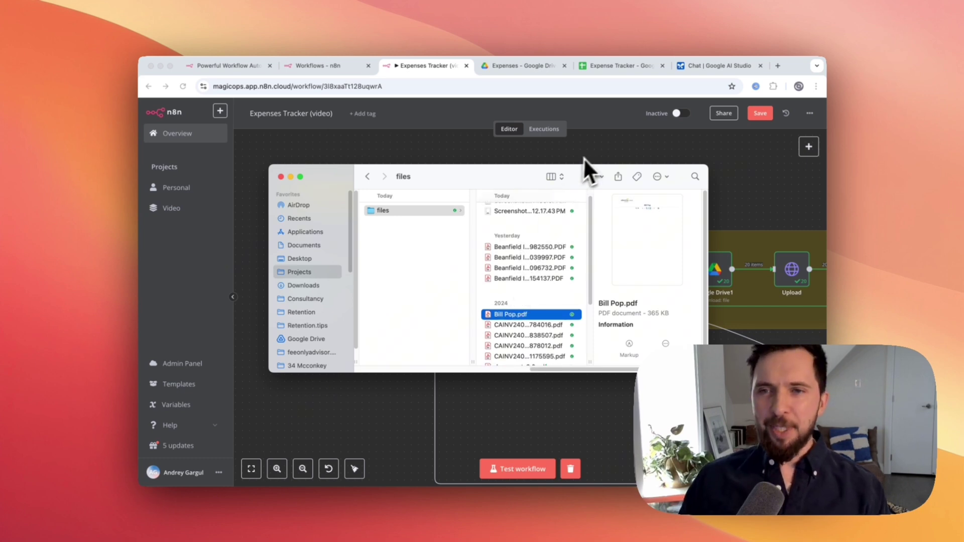
Switch to the browser and review the Expense Tracker spreadsheet's sheets and Link column, plus the Expenses folder in Google Drive
left_click(595, 149)
left_click(623, 68)
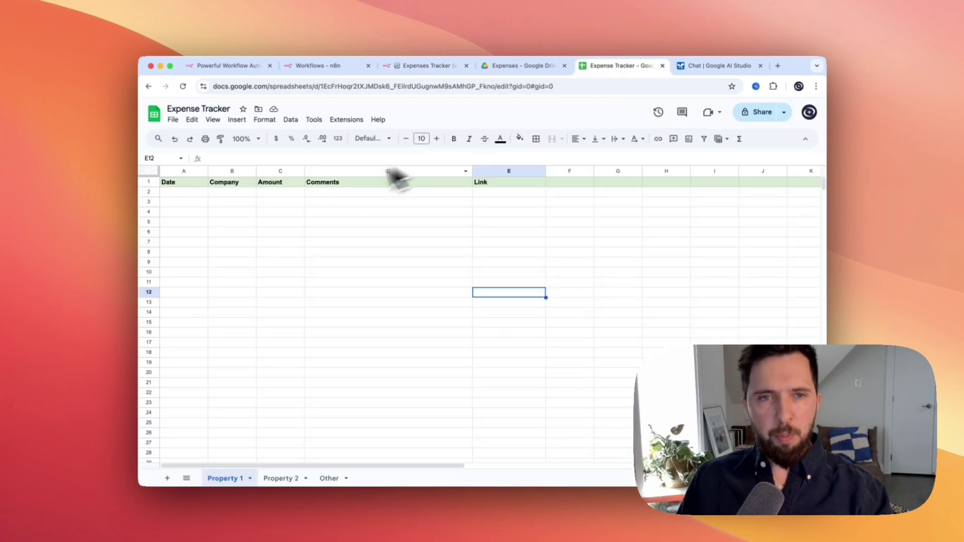
left_click(332, 478)
left_click(225, 478)
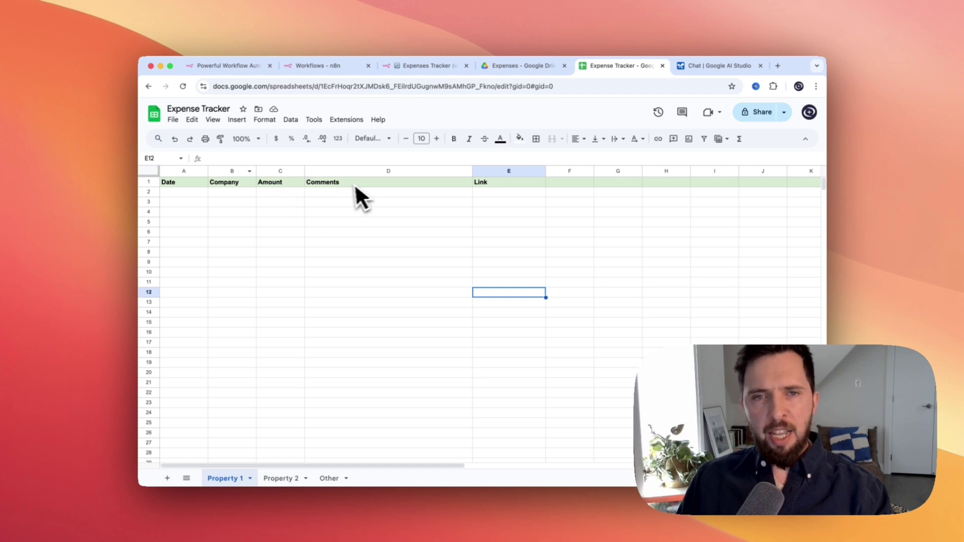
left_click(490, 192)
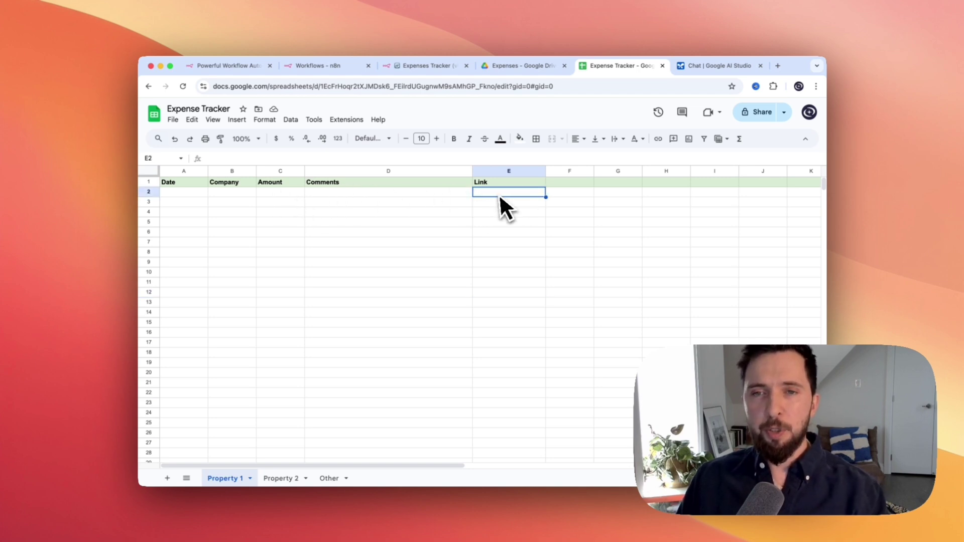
left_click(523, 65)
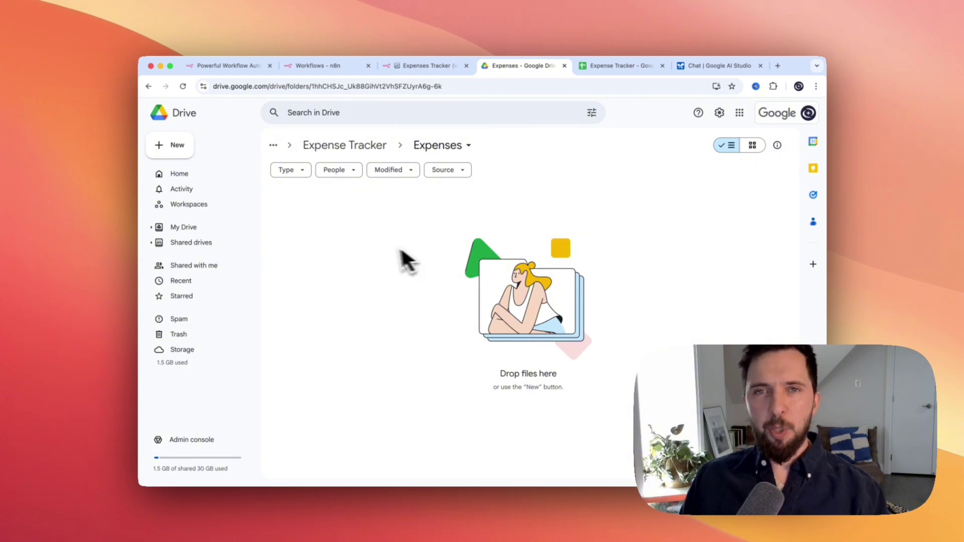
Test the Expenses Tracker workflow in n8n and submit all documents from the files folder through its Expenses form
key("ctrl+shift+Tab")
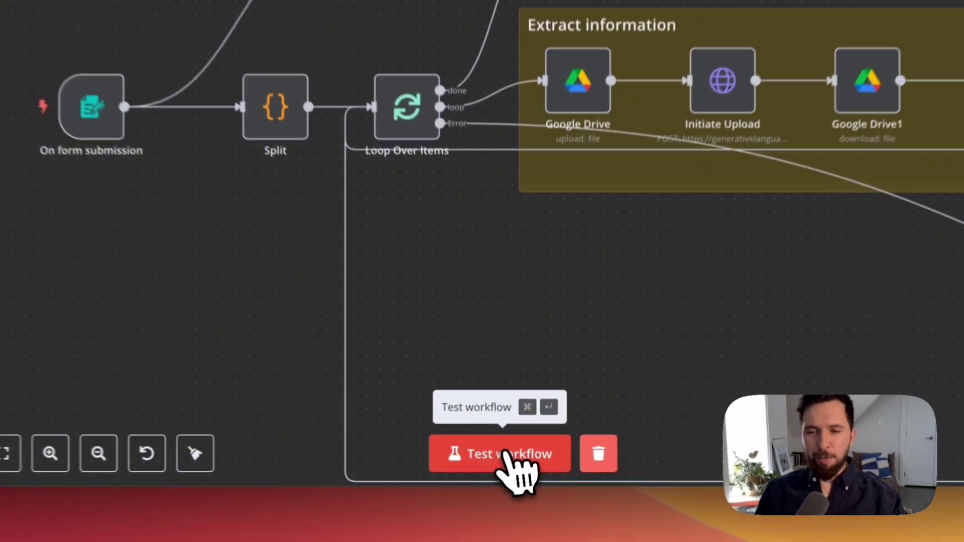
left_click(522, 470)
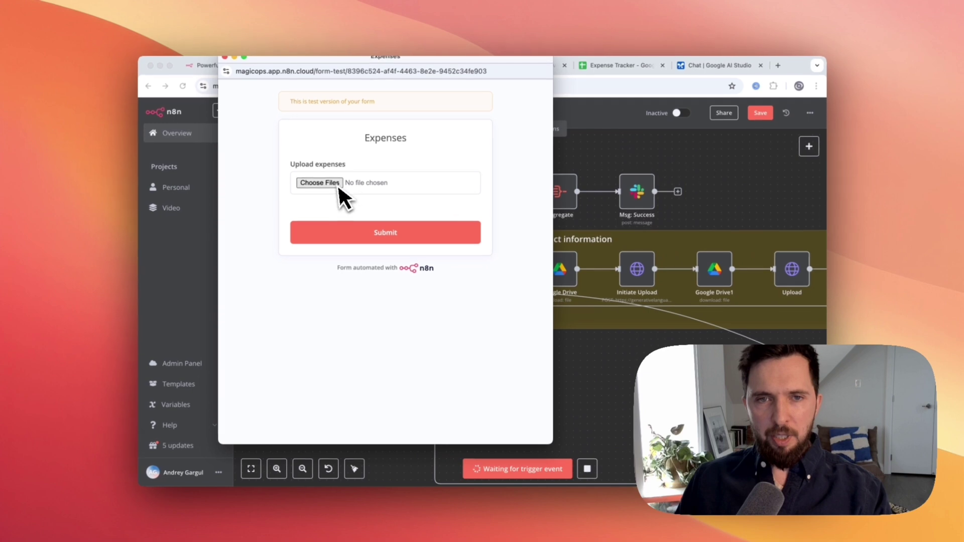
left_click(326, 181)
left_click(497, 199)
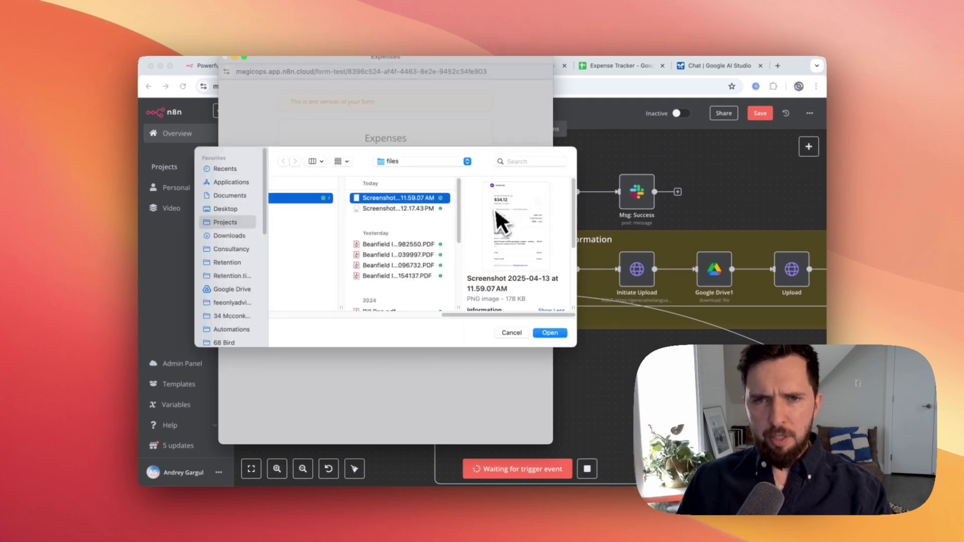
key("super+a")
left_click(552, 332)
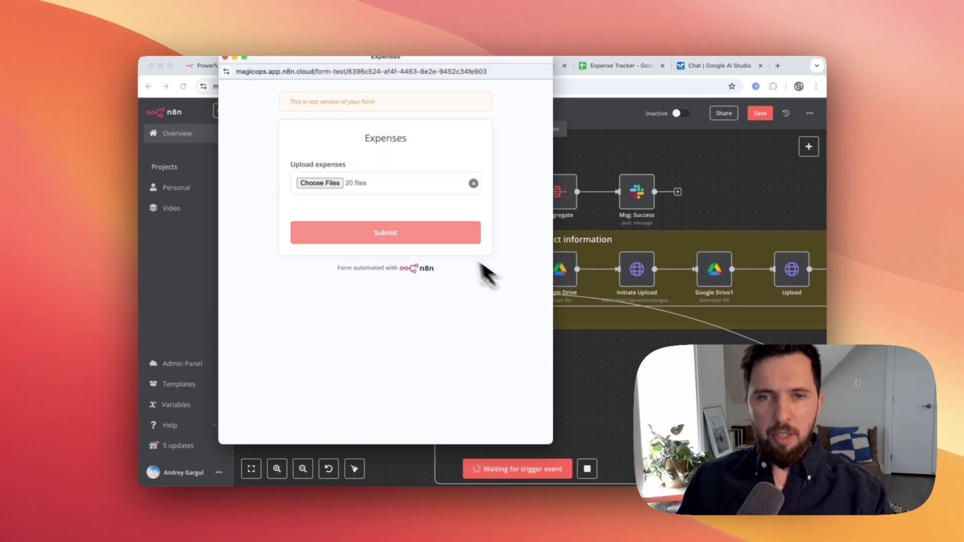
left_click_drag(502, 59, 544, 74)
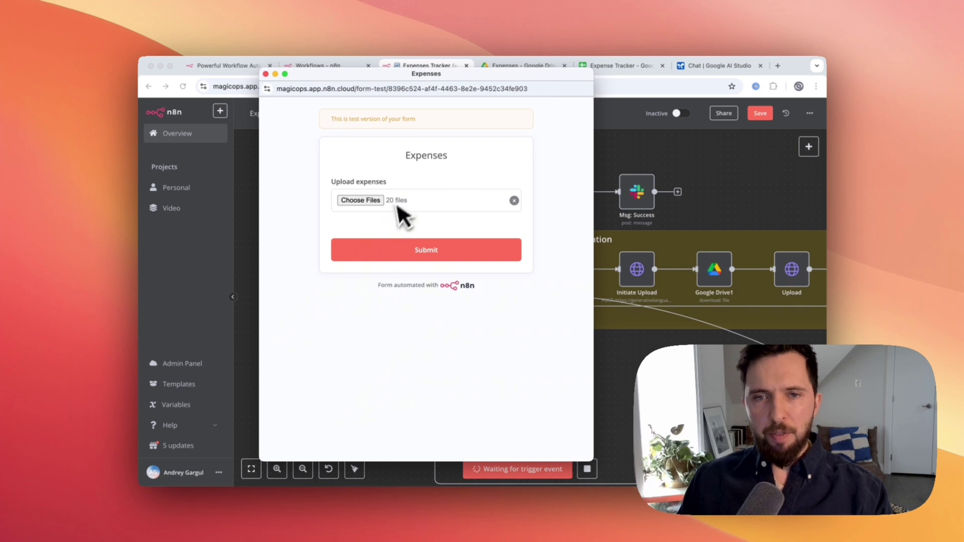
left_click(421, 250)
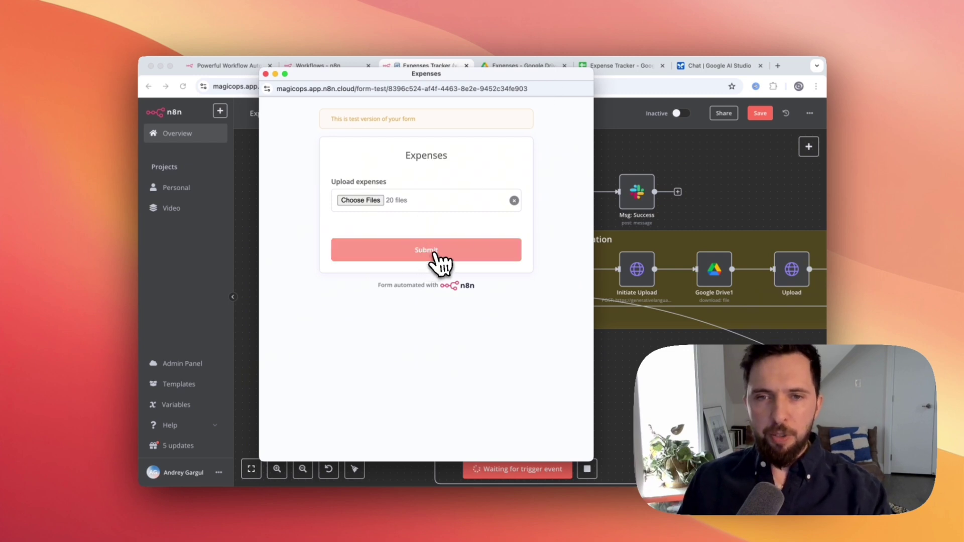
Check the latest mr Cash message in Slack and follow the running n8n workflow through its Extract information nodes
key("super+Tab")
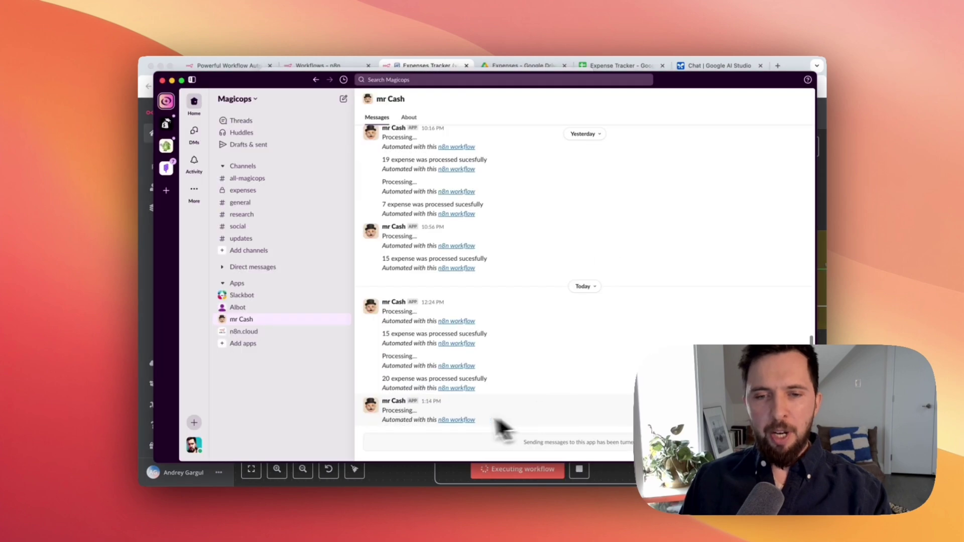
left_click_drag(381, 408, 480, 432)
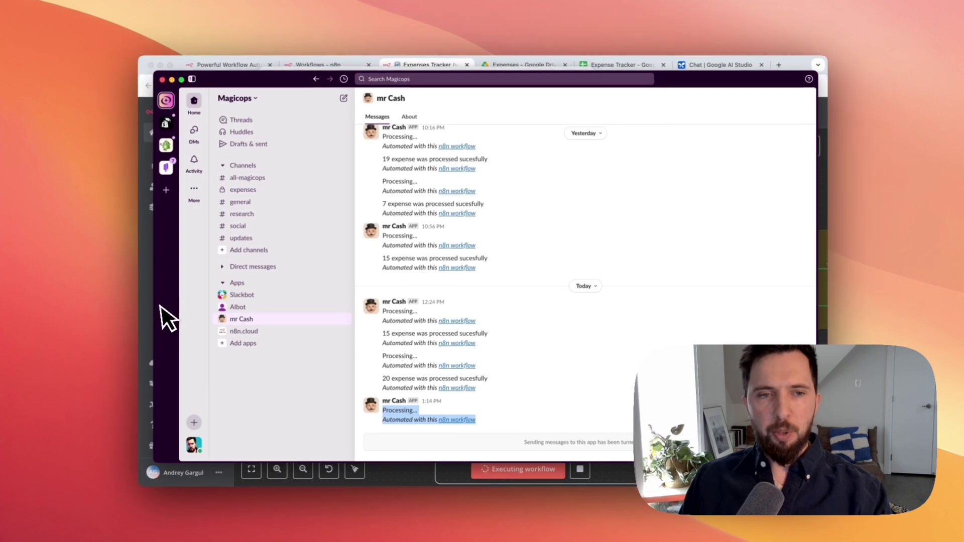
key("super+Tab")
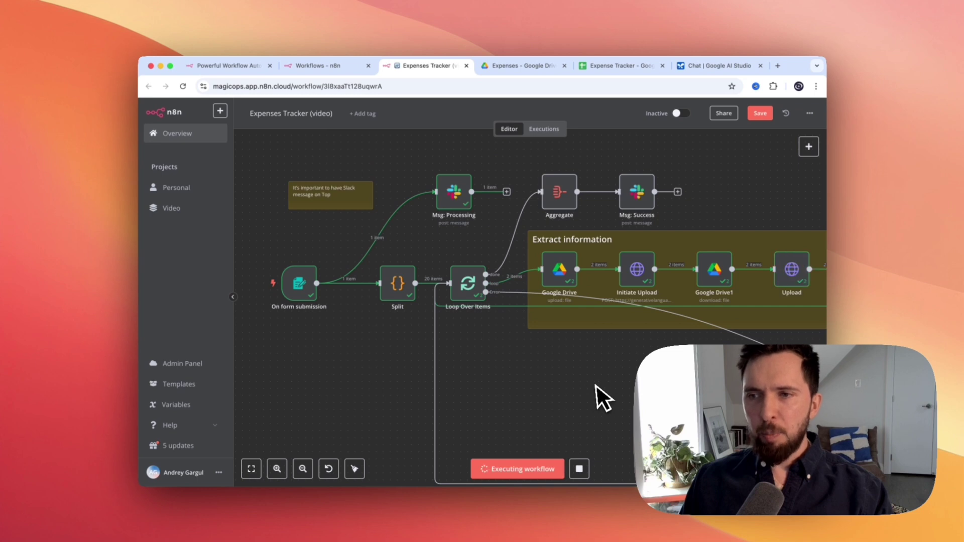
left_click_drag(619, 380, 264, 370)
left_click_drag(562, 351, 725, 312)
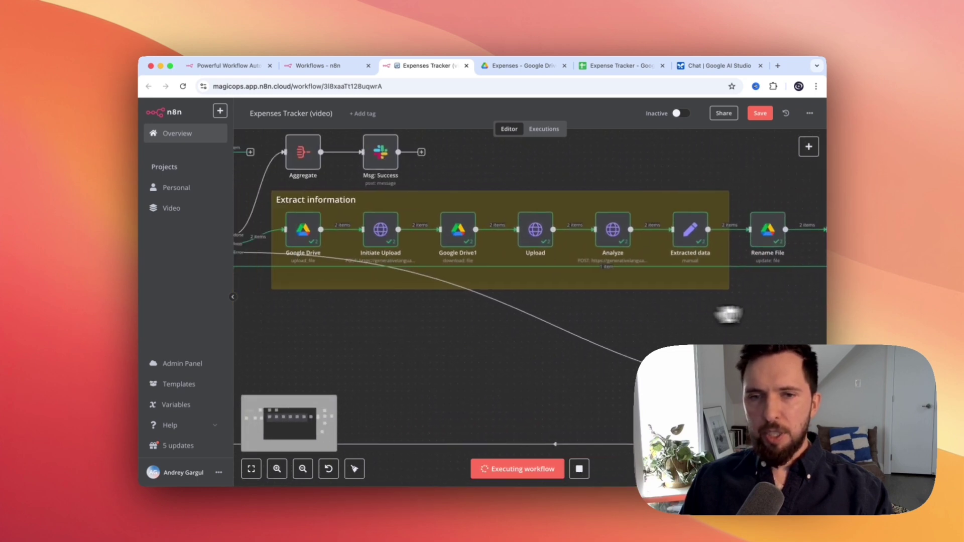
left_click_drag(480, 327, 537, 329)
left_click_drag(385, 341, 520, 367)
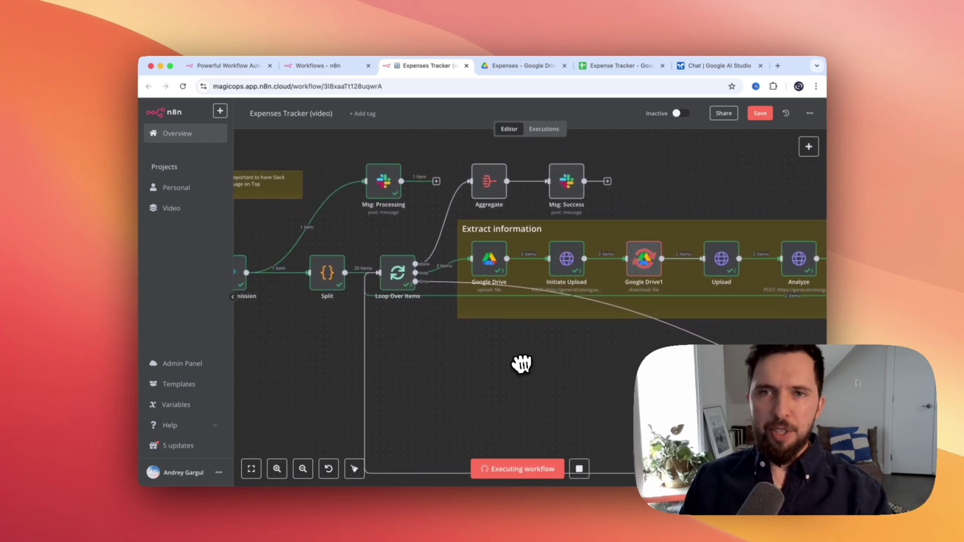
Switch back to Slack, check mr Cash's messages about the workflow run, and close the Slack window
key("super+Tab")
left_click_drag(482, 427, 529, 393)
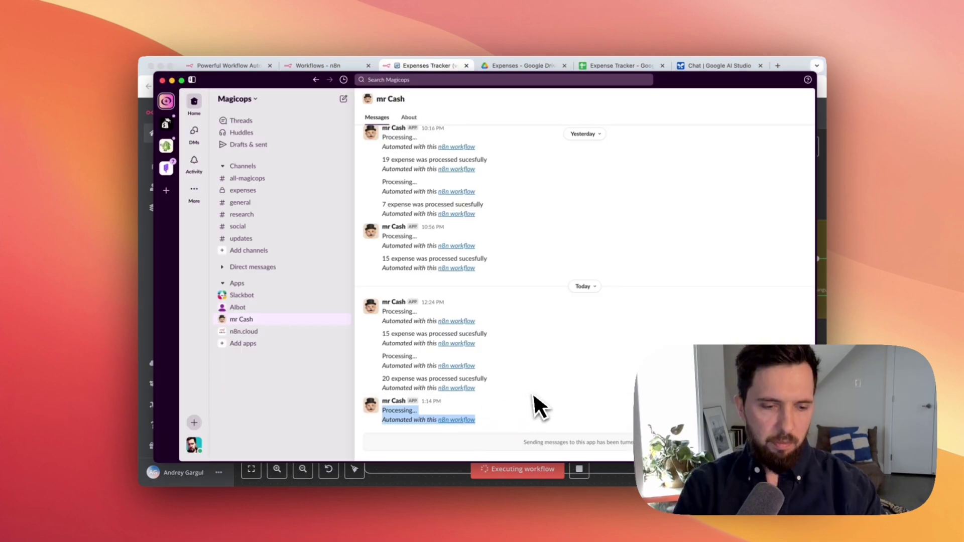
key("super+Tab")
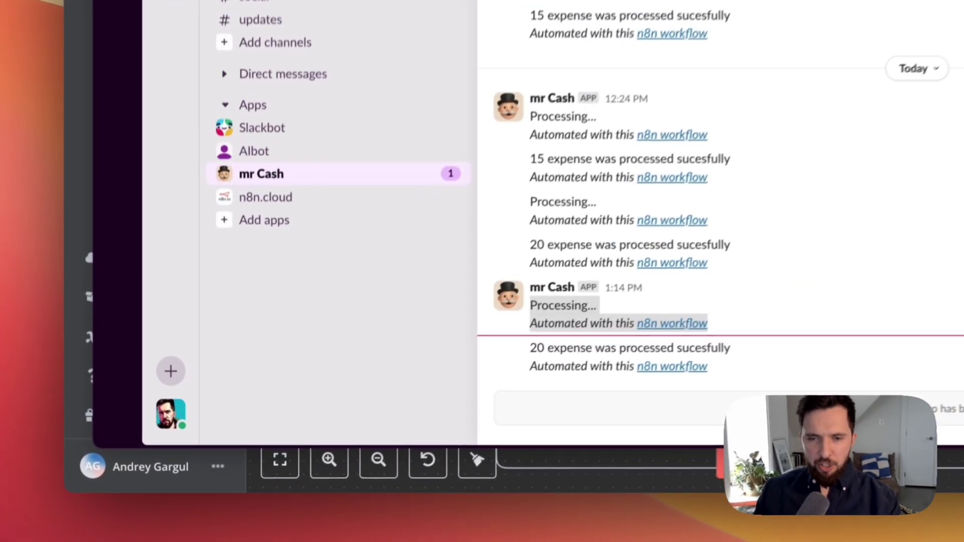
key("super+Tab")
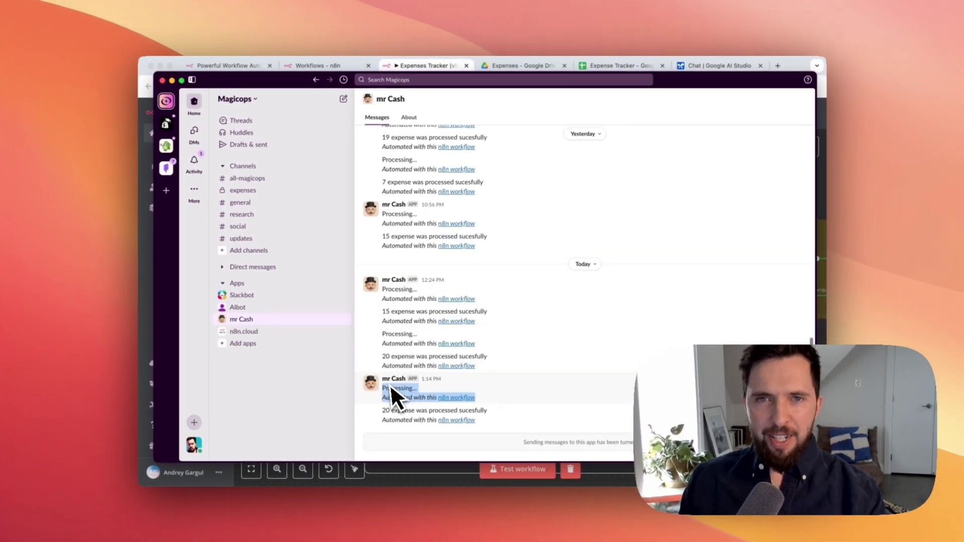
left_click(385, 415)
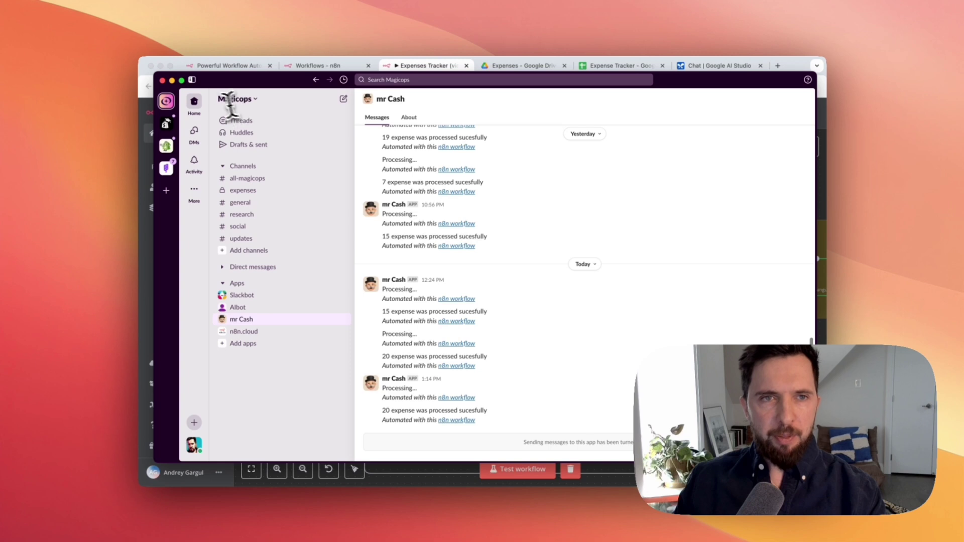
left_click(162, 80)
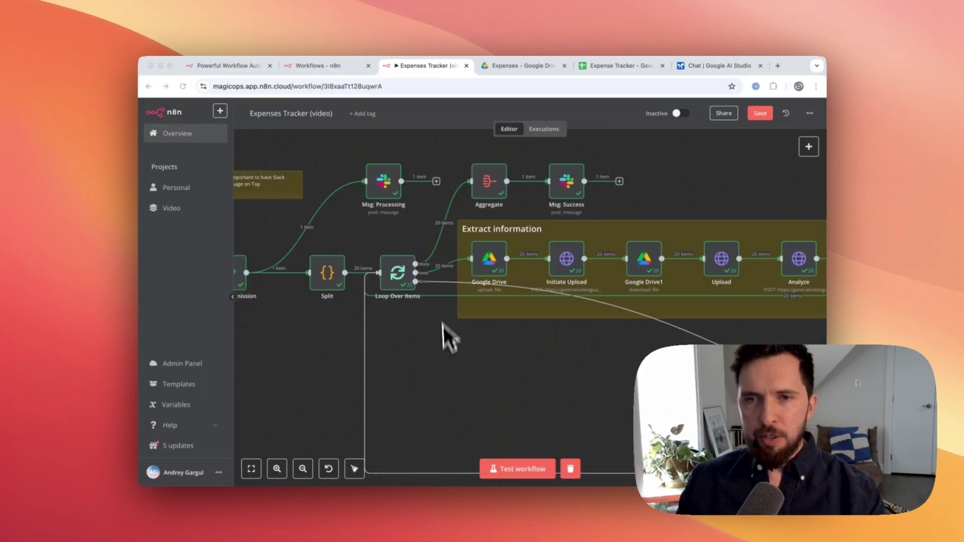
Review the expense rows on the Property 1, Property 2 and Other sheets of the Expense Tracker spreadsheet
left_click(612, 67)
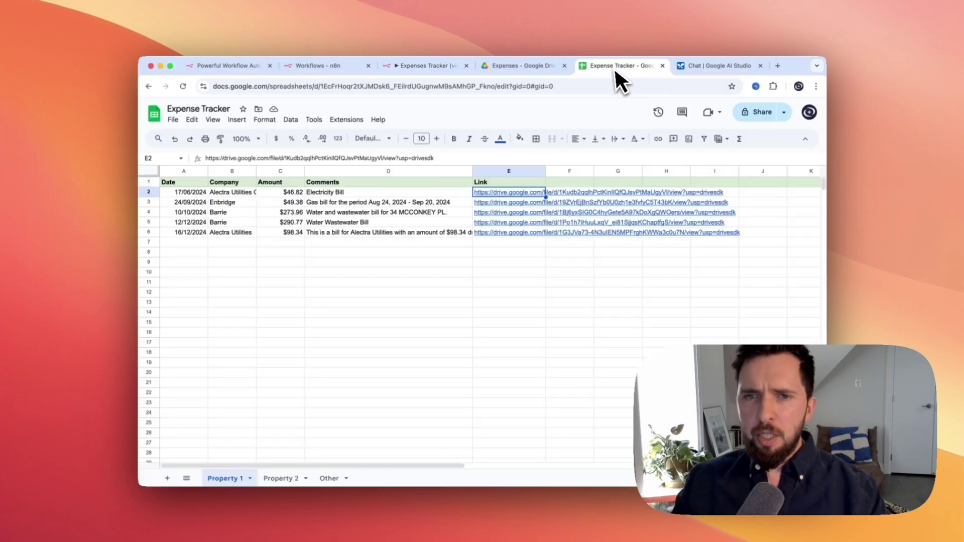
left_click(389, 292)
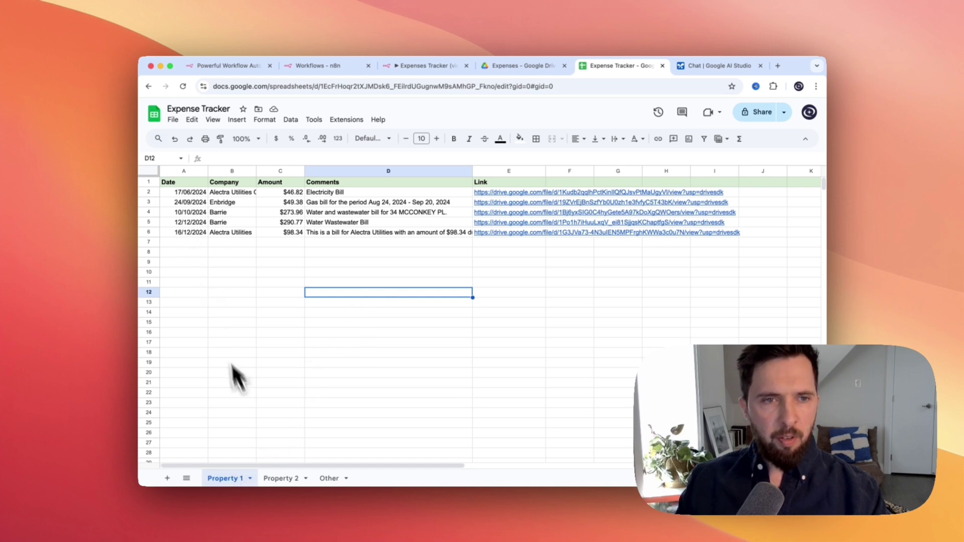
left_click(281, 478)
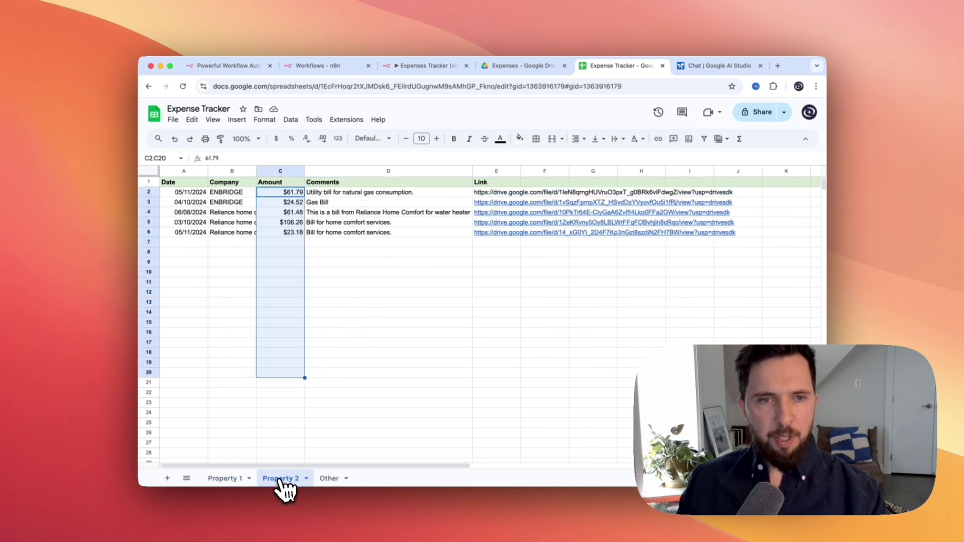
left_click(361, 354)
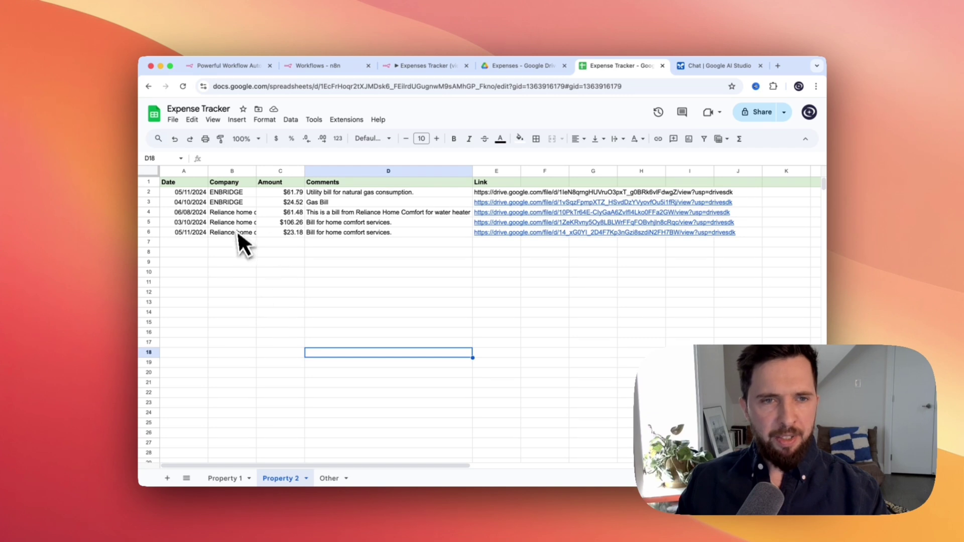
left_click(330, 478)
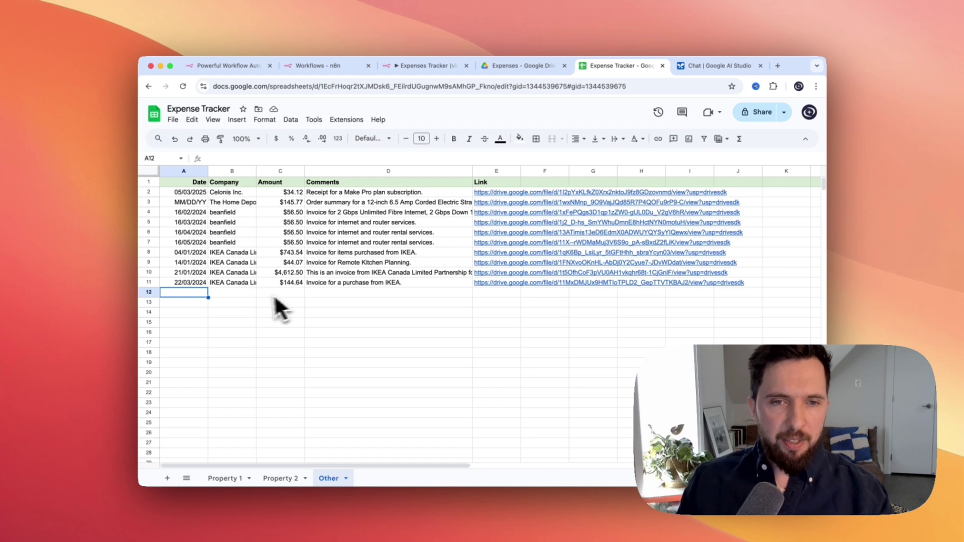
Reload the Expenses folder in Google Drive and look through the uploaded and renamed files
key("ctrl+shift+Tab")
key("super+shift+r")
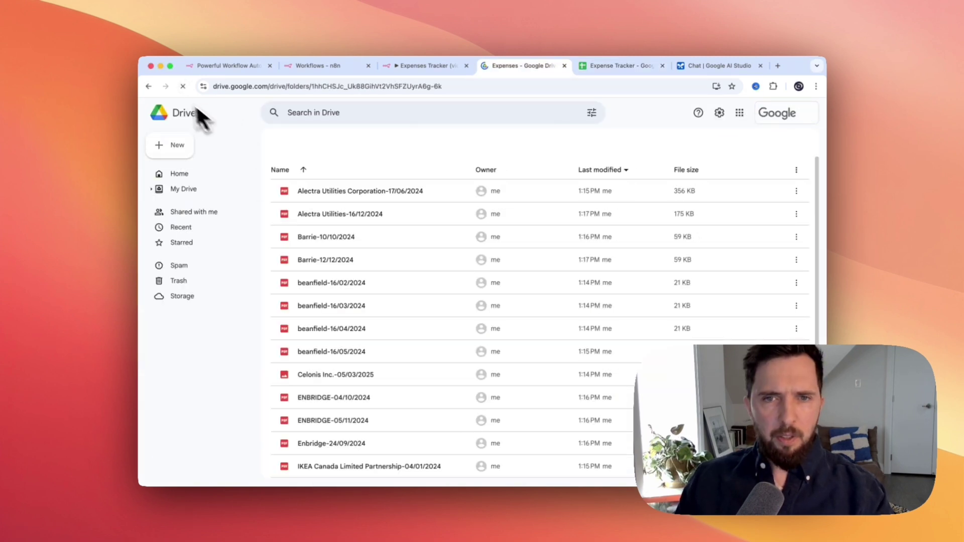
scroll(398, 215, "down", 4)
left_click(368, 270)
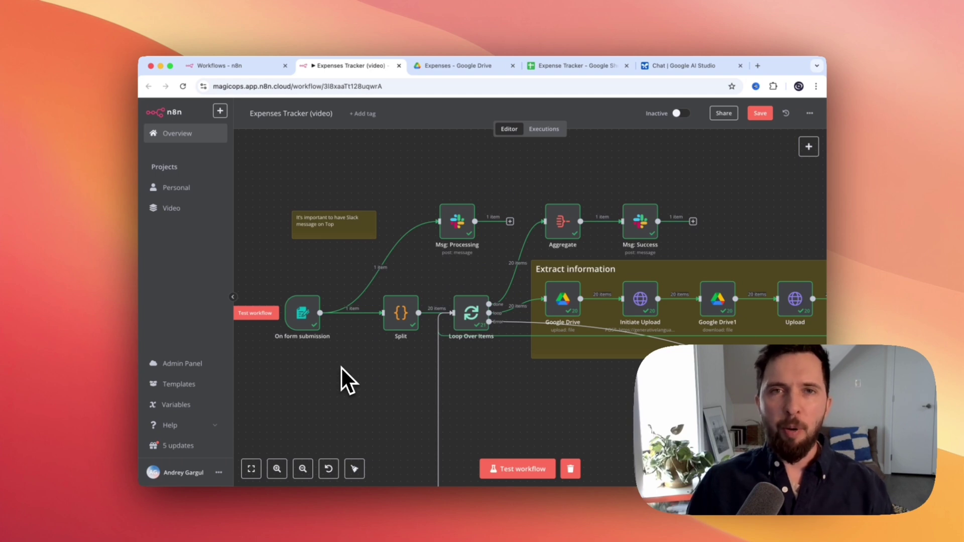
Open the On form submission node and review its form title, the Upload expenses file field and its Multiple Files option
double_click(303, 314)
scroll(346, 342, "down", 2)
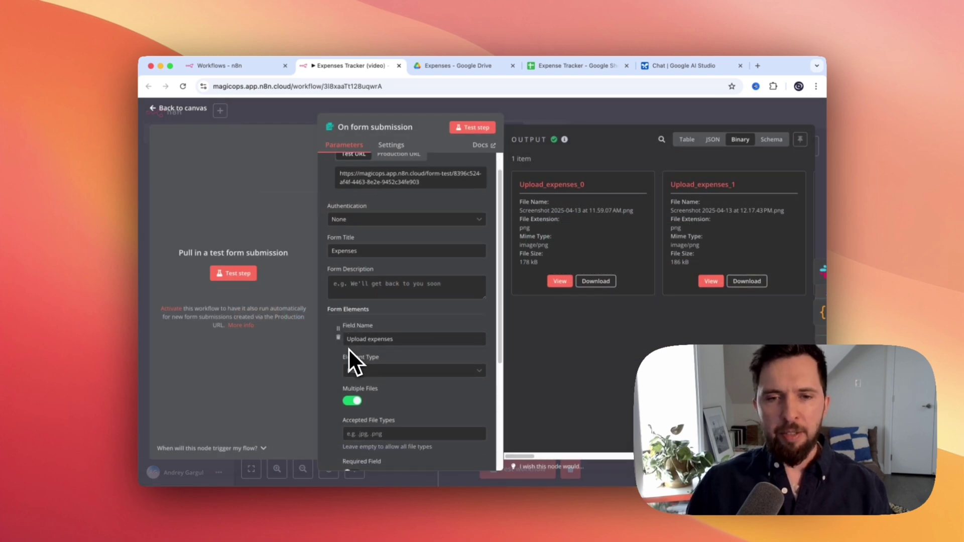
scroll(379, 350, "down", 3)
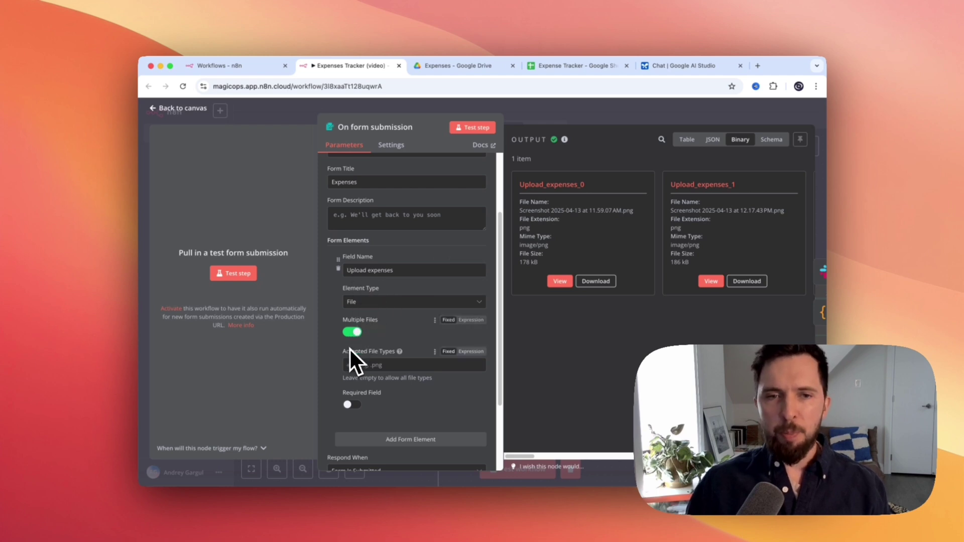
scroll(361, 356, "down", 1)
scroll(362, 357, "up", 3)
Look through the uploaded expense files in the form trigger's binary output, and return to the canvas
scroll(536, 185, "left", 3)
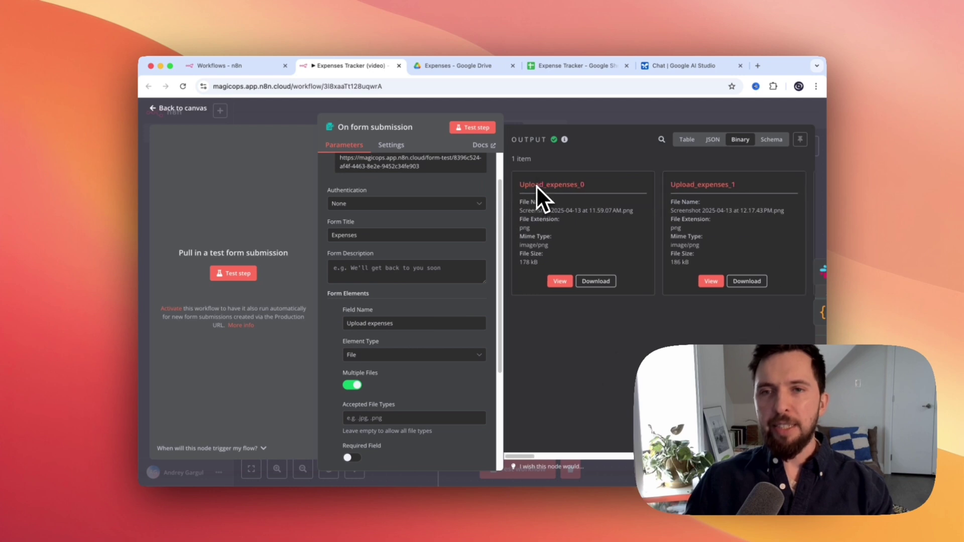
scroll(541, 201, "right", 3)
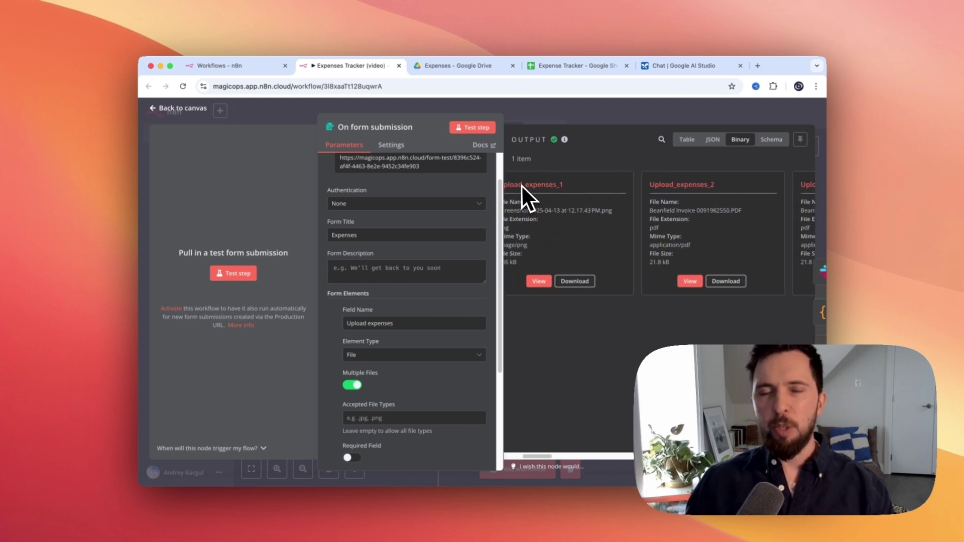
scroll(642, 193, "right", 3)
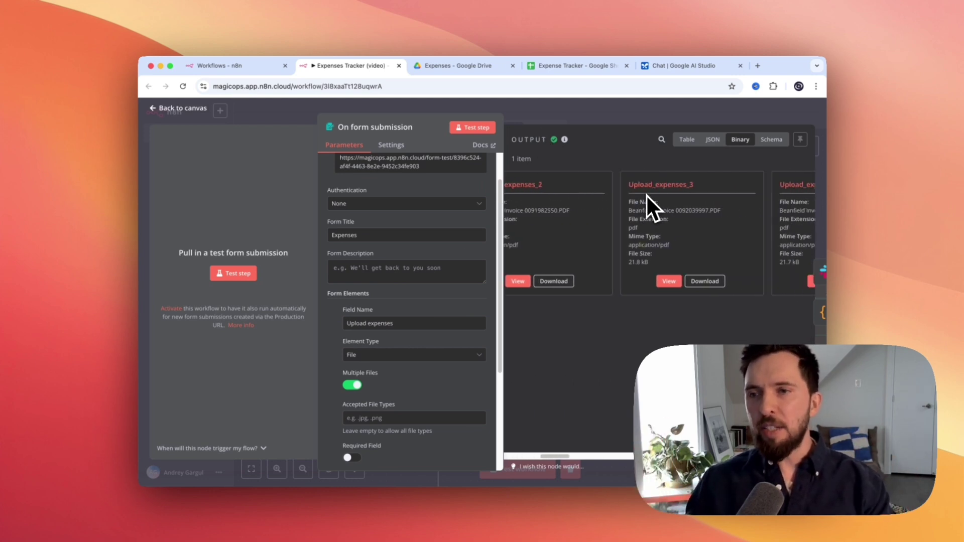
scroll(638, 186, "right", 2)
left_click(577, 109)
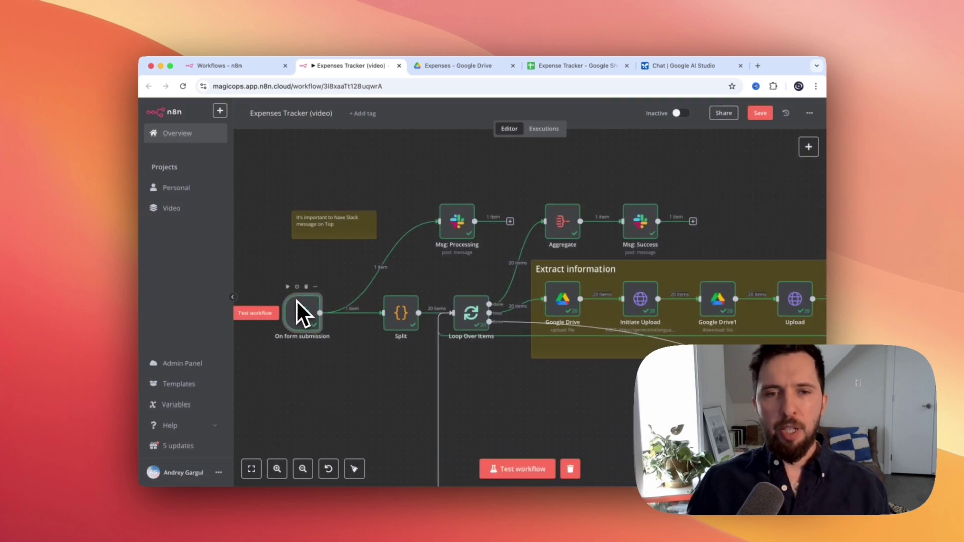
Search the node library for "slack", browse the Slack actions and triggers, and return to the node search
left_click(808, 147)
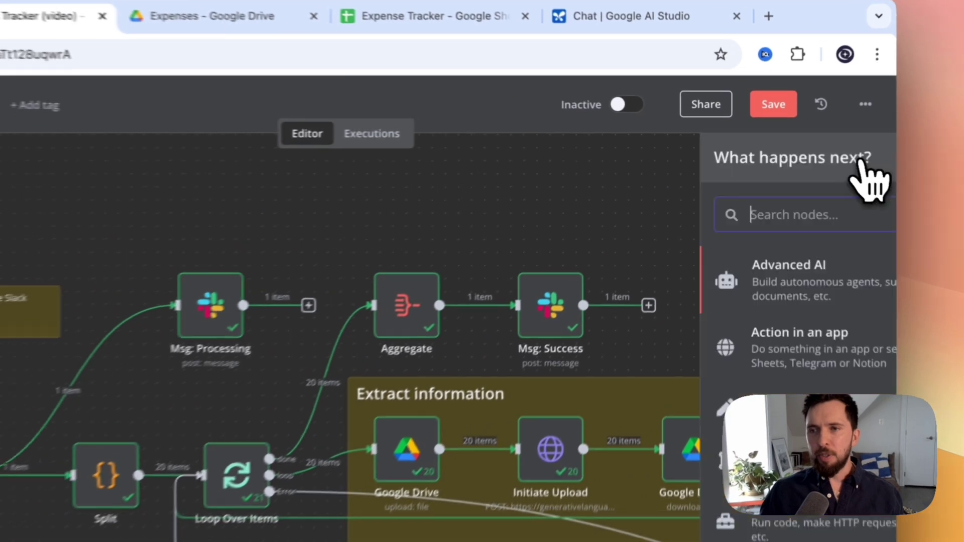
type("slack")
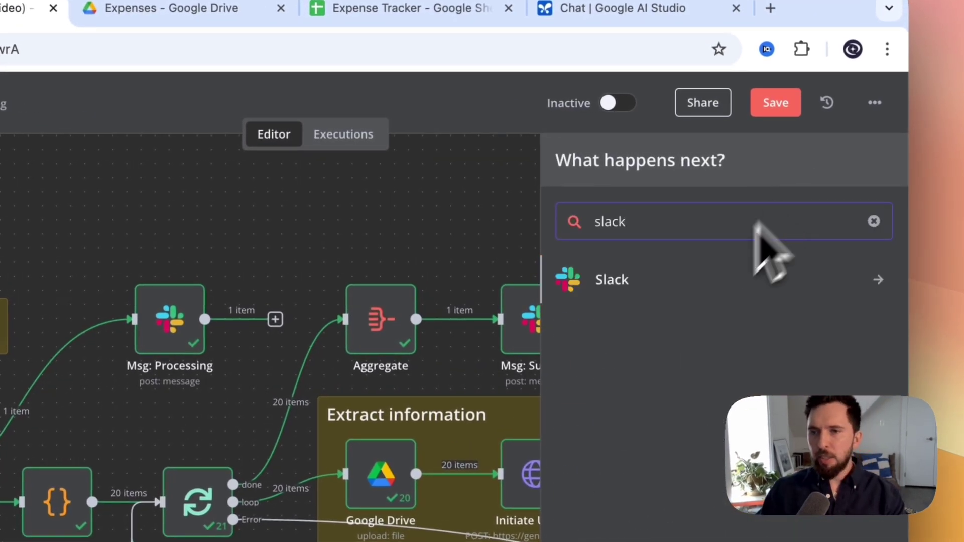
left_click(659, 277)
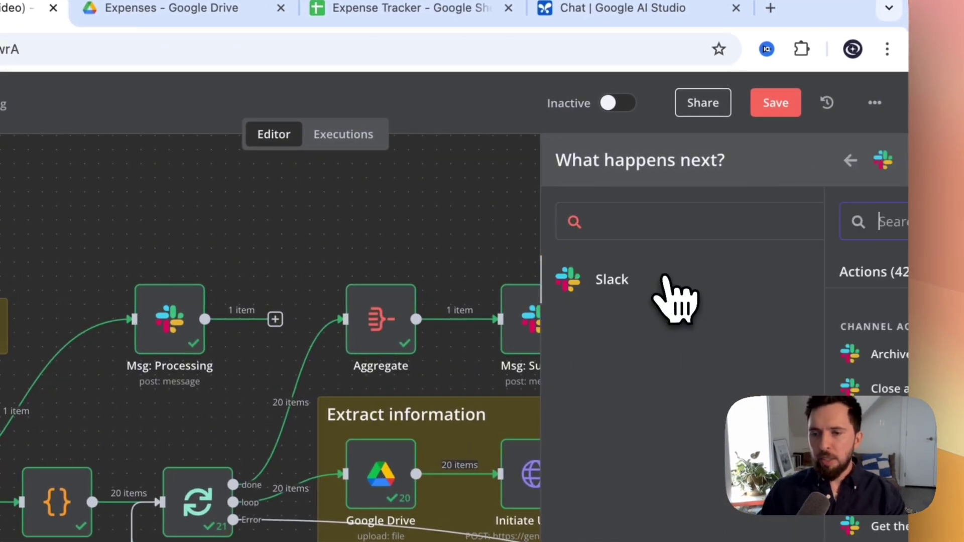
scroll(648, 482, "down", 10)
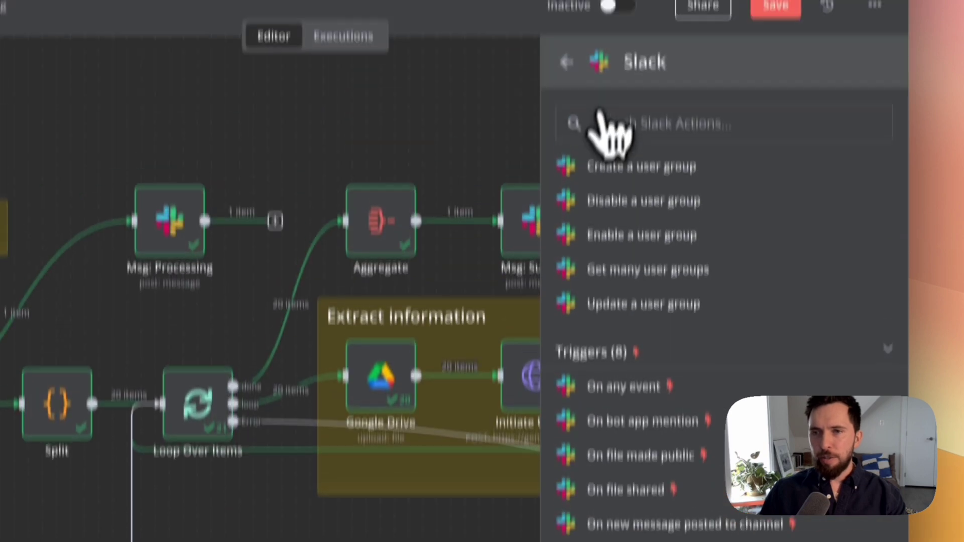
key("Left")
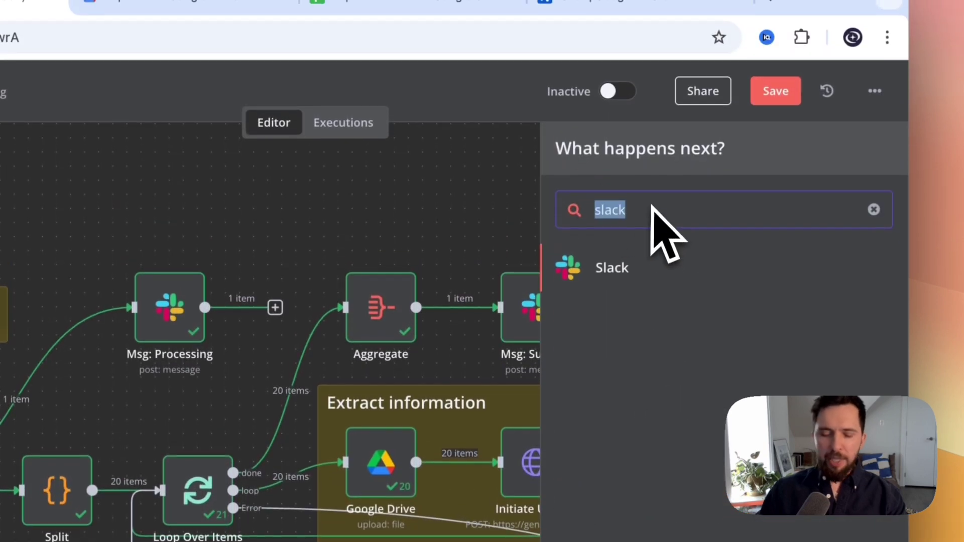
Search the node library for Telegram, look through its available actions, and go back to the node search
type("telegra")
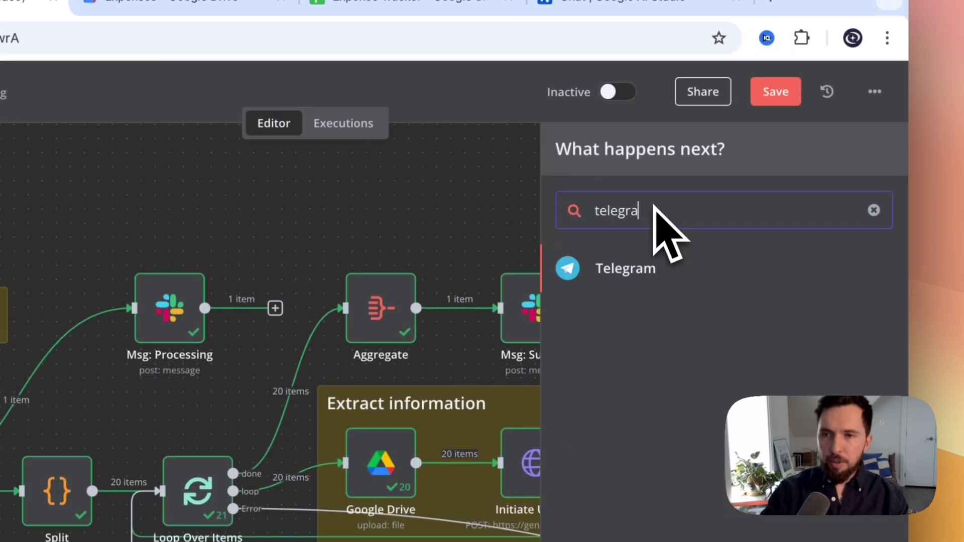
left_click(629, 269)
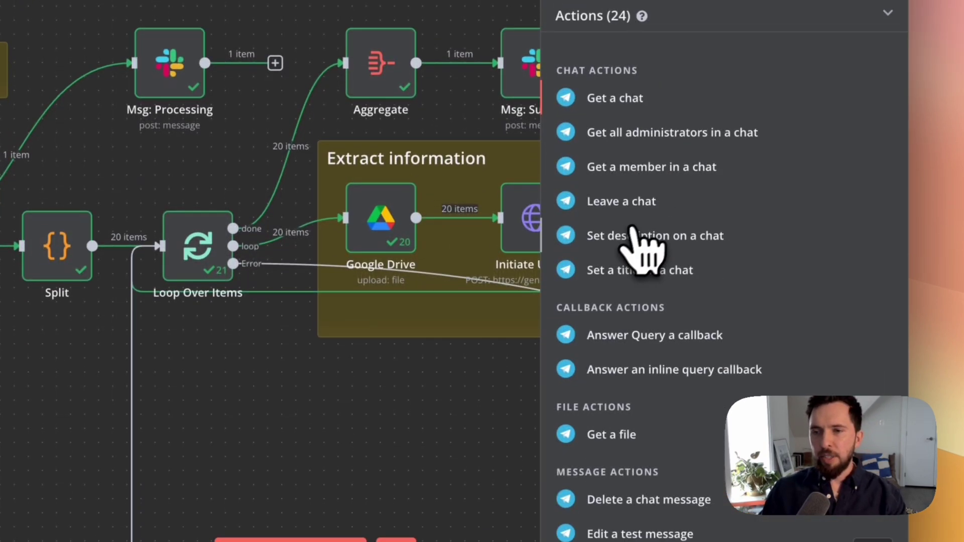
scroll(636, 352, "down", 10)
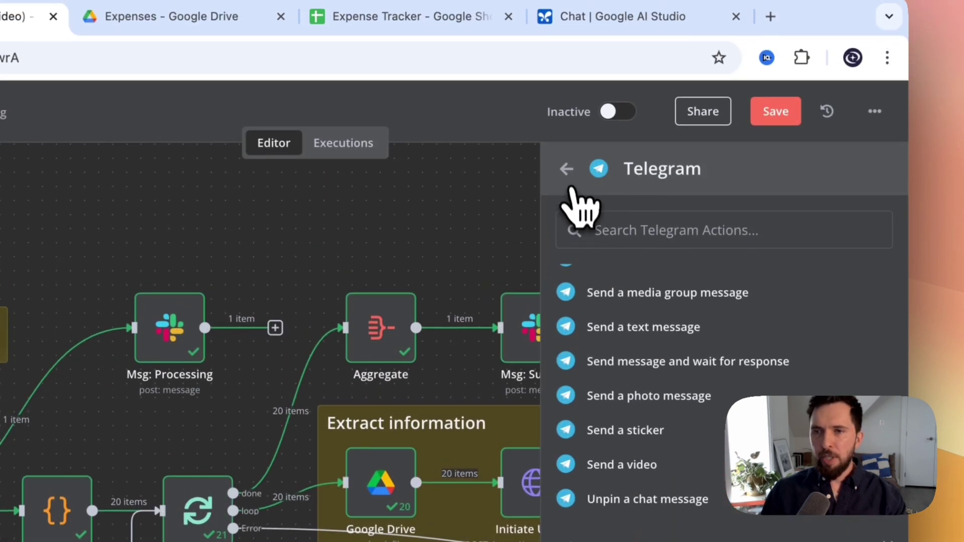
left_click(566, 137)
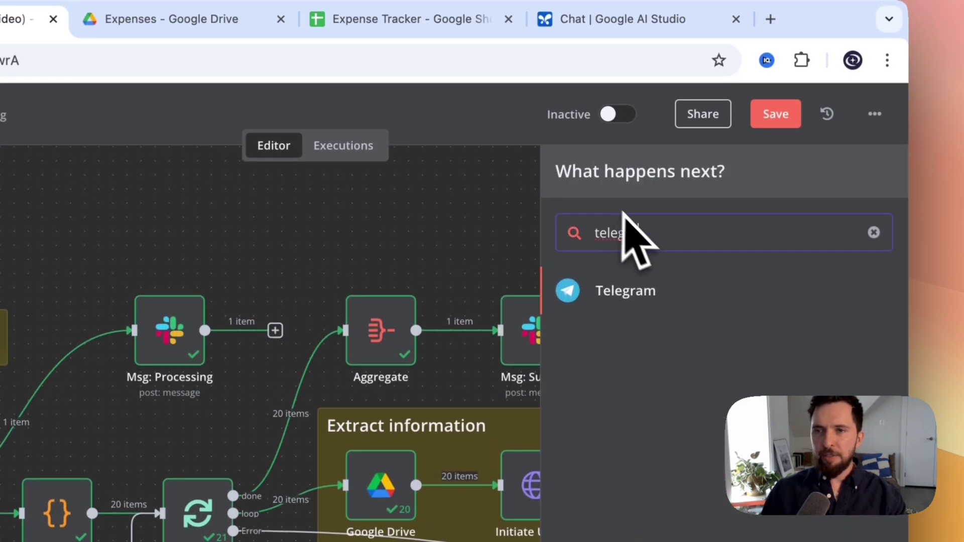
Search the node library for "drive" and examine the Google Drive actions and its file and folder change triggers
type("drive")
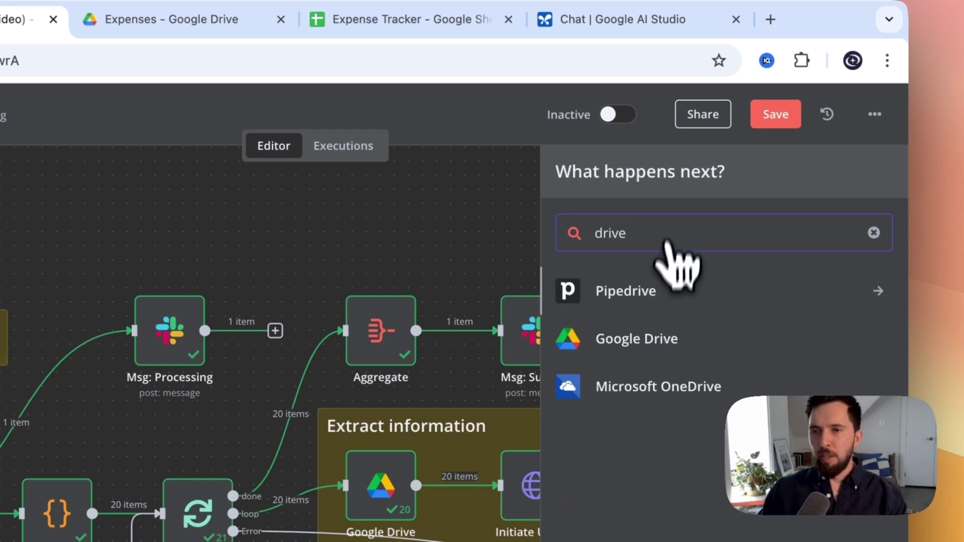
left_click(653, 339)
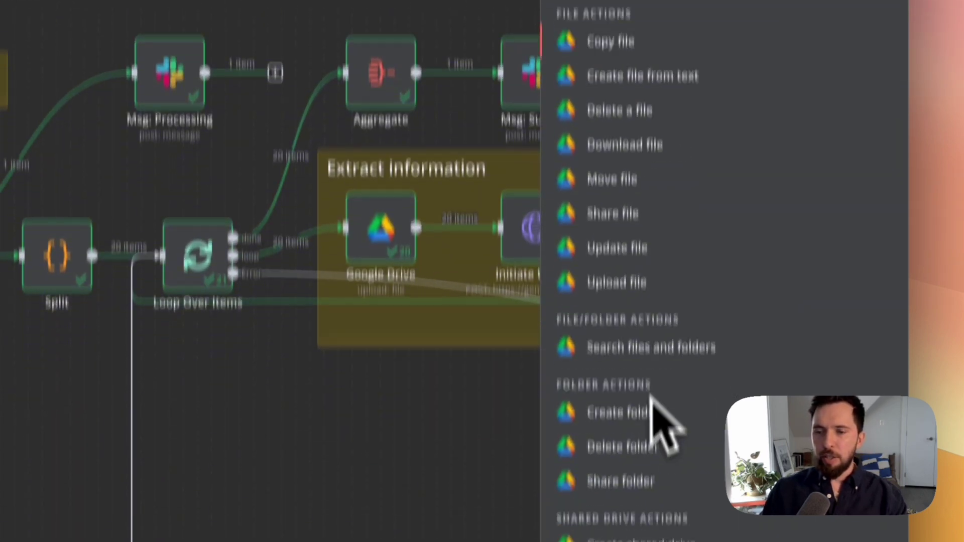
scroll(653, 397, "down", 5)
scroll(688, 392, "down", 2)
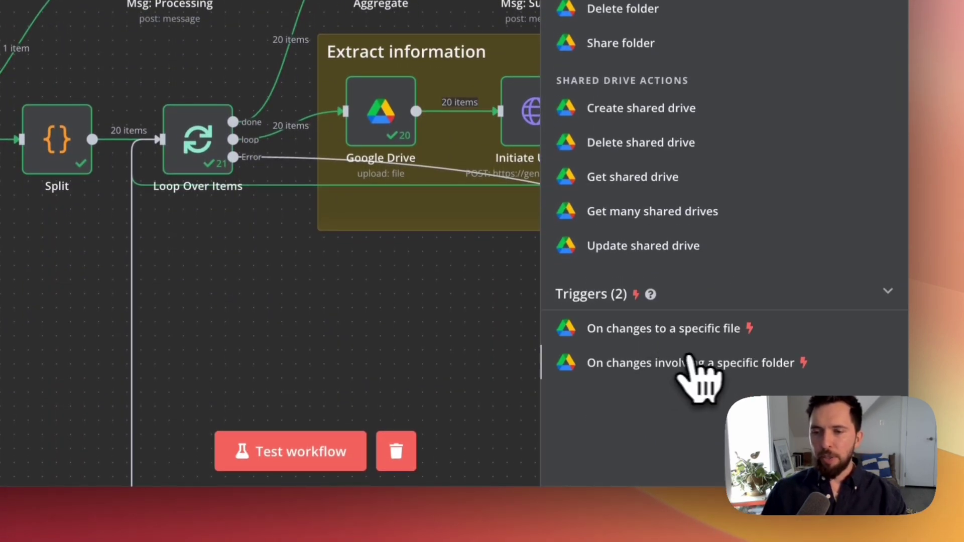
scroll(652, 371, "up", 7)
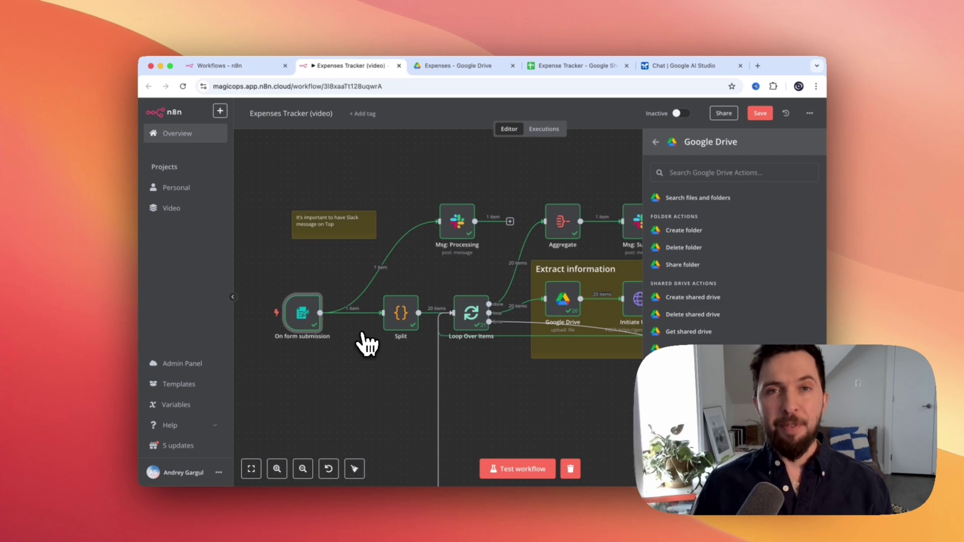
Reopen the On form submission node, highlight the item count of its output, and return to the canvas
mouse_move(306, 309)
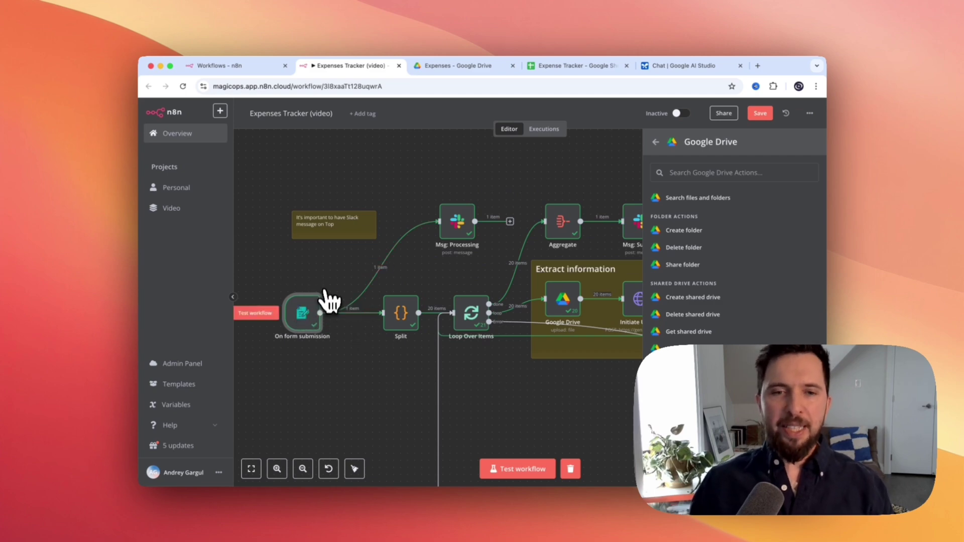
left_click(319, 312)
double_click(319, 310)
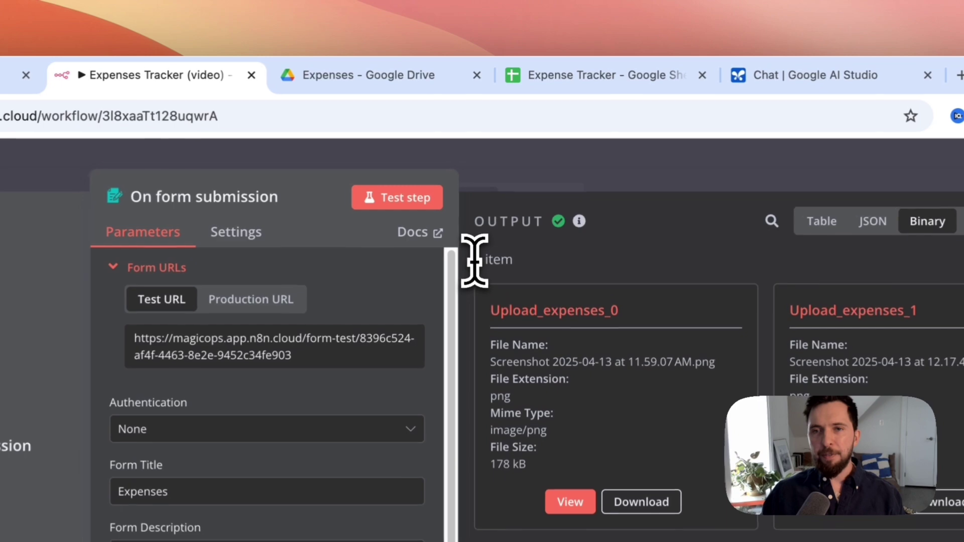
left_click_drag(482, 241, 525, 240)
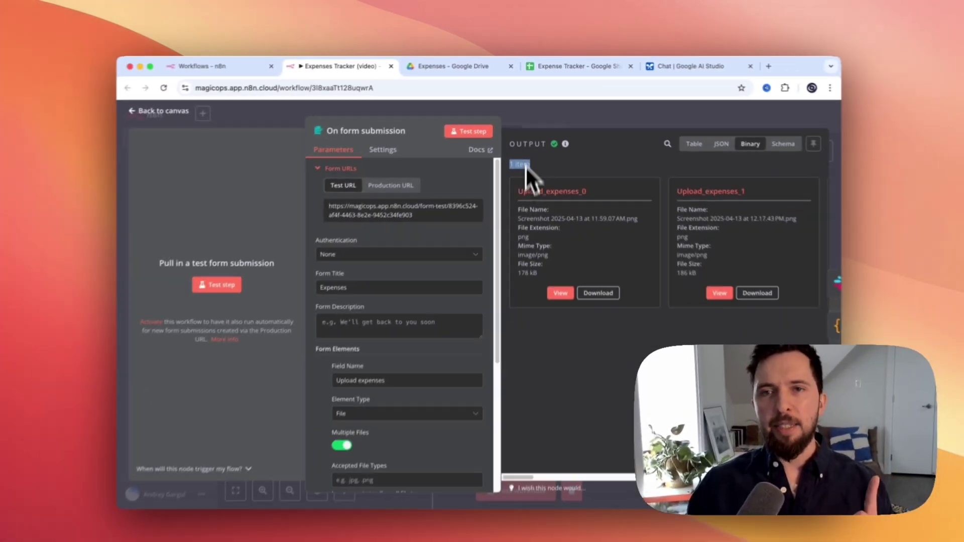
left_click(557, 114)
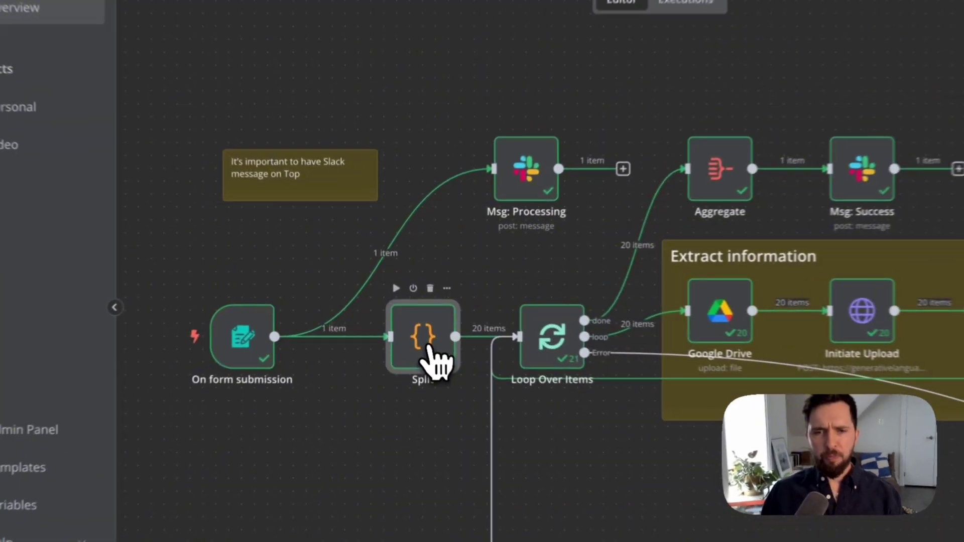
Open the Split code node, check its Ask AI code generator, and read through its JavaScript code
double_click(406, 325)
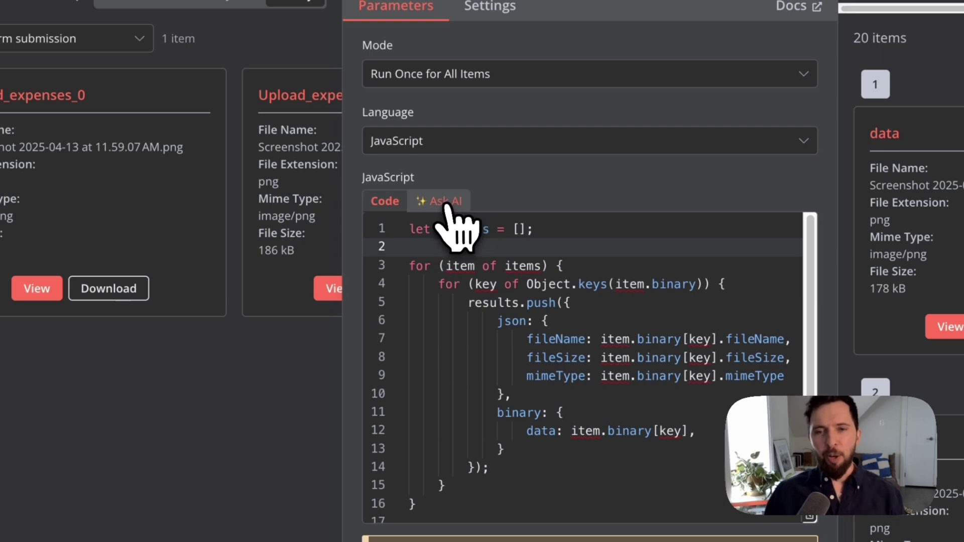
left_click(446, 206)
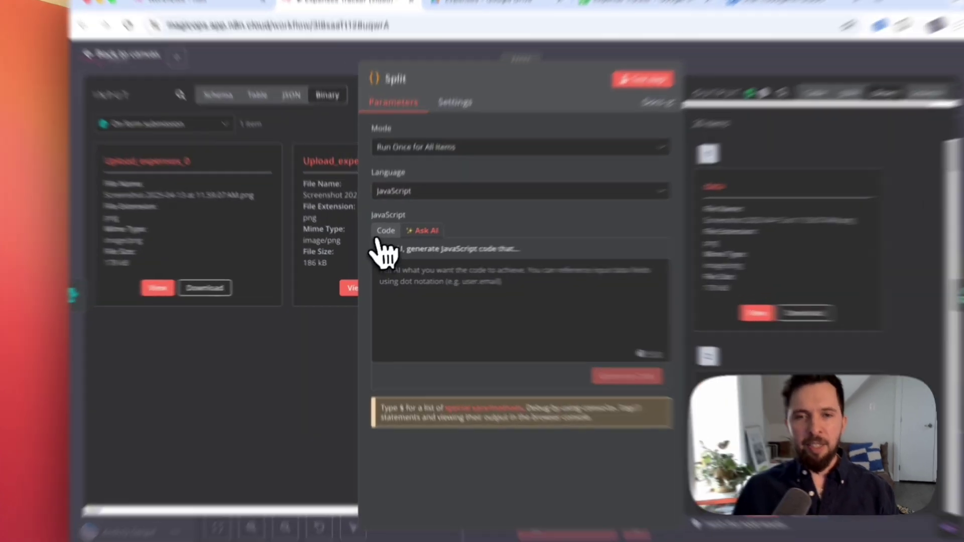
left_click(379, 243)
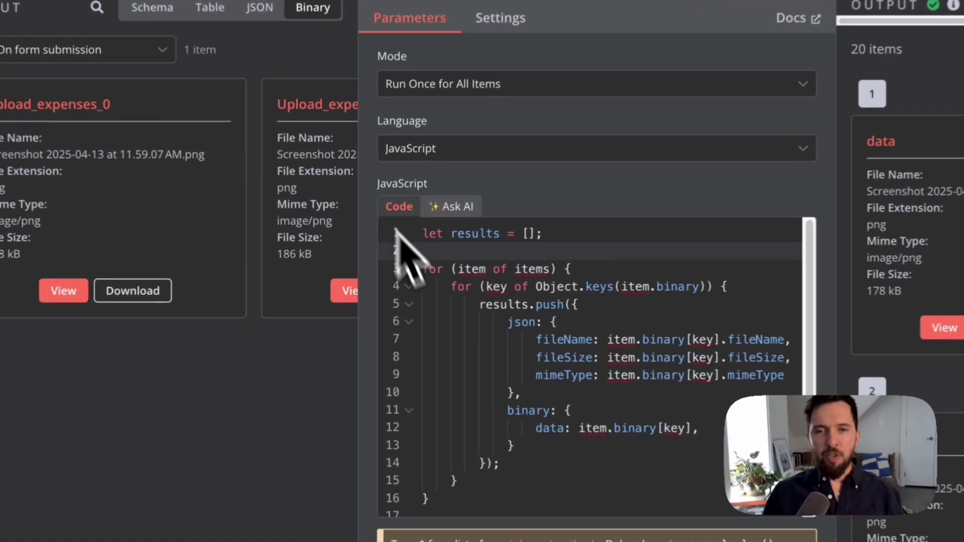
scroll(505, 306, "down", 2)
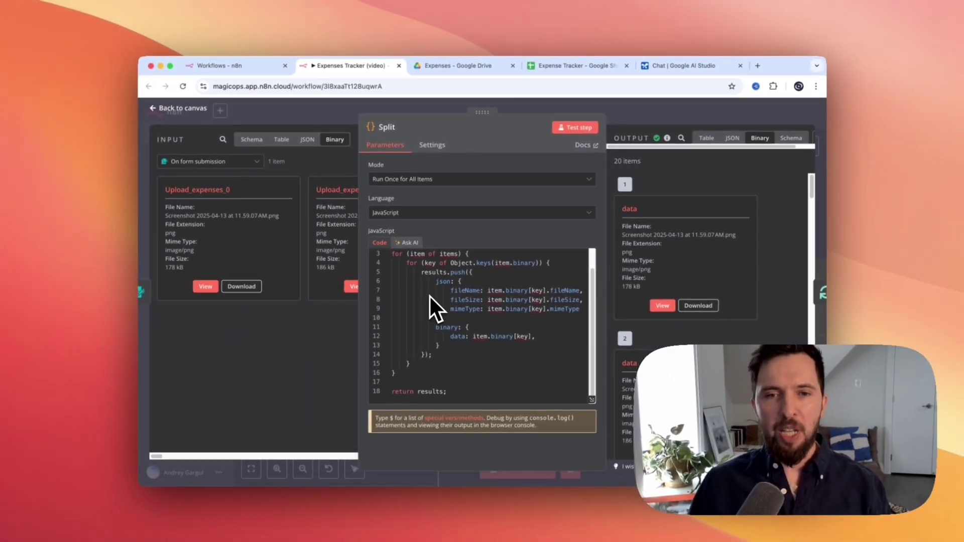
scroll(430, 296, "up", 2)
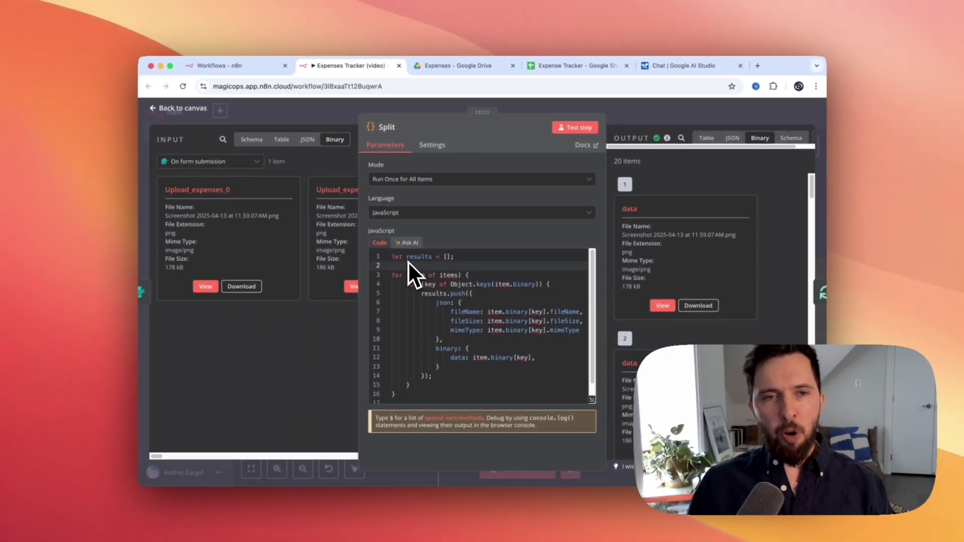
Look through the Split node's incoming files and compare the item counts of its input and output
scroll(276, 206, "right", 1)
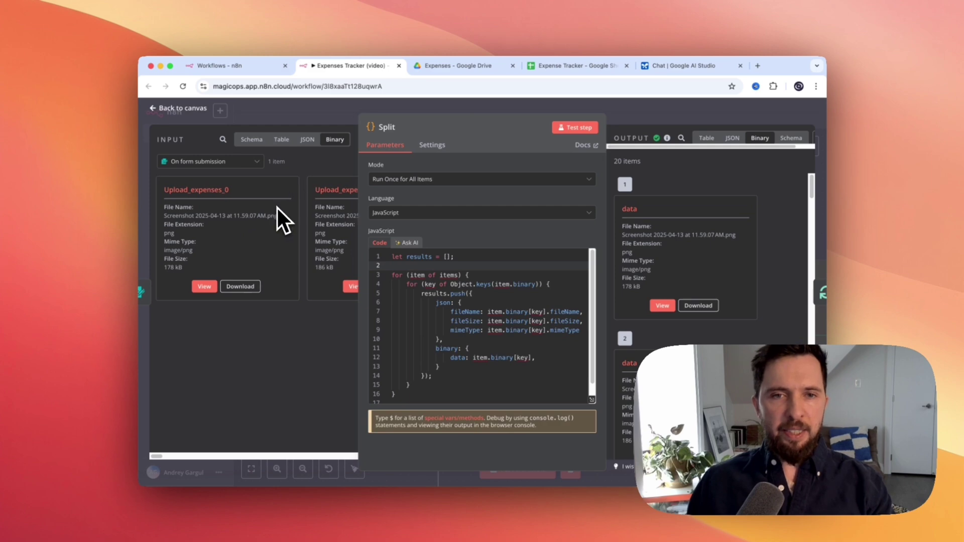
scroll(276, 207, "right", 10)
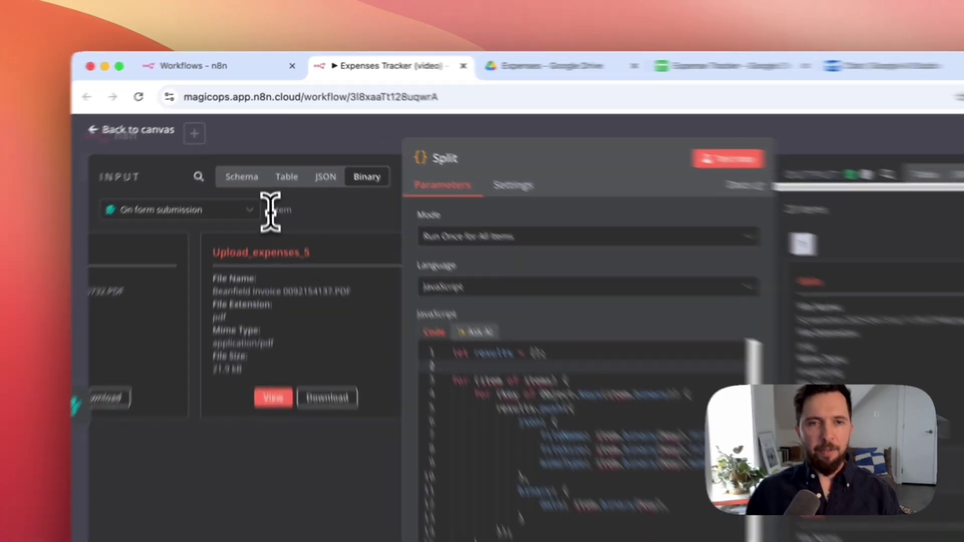
double_click(279, 161)
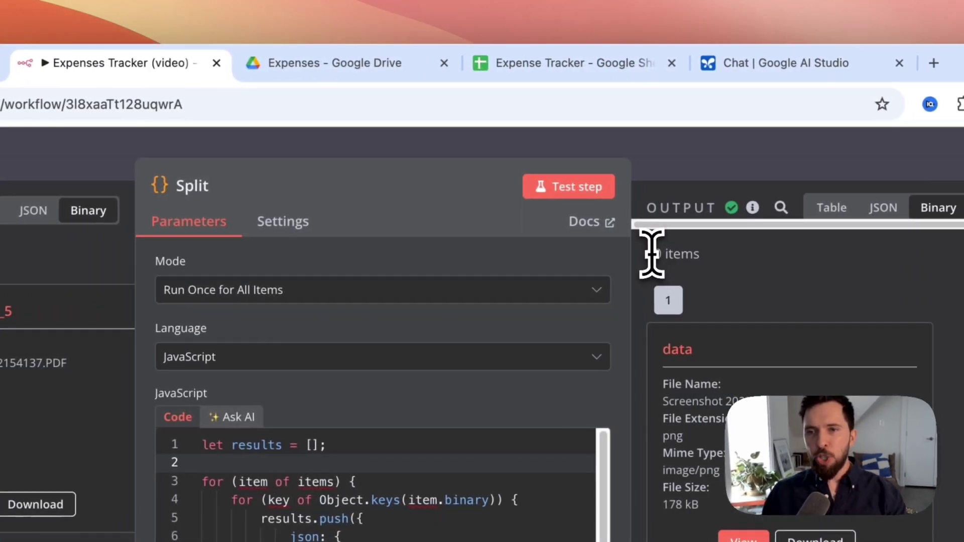
triple_click(693, 253)
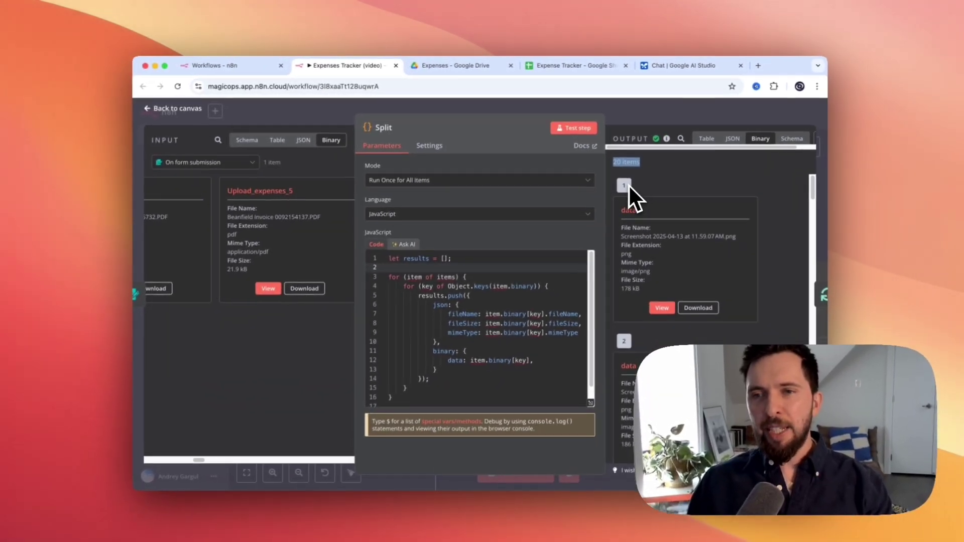
Examine the separate file items in the Split node's output and the fileName line in its code
scroll(628, 236, "down", 3)
scroll(625, 306, "down", 10)
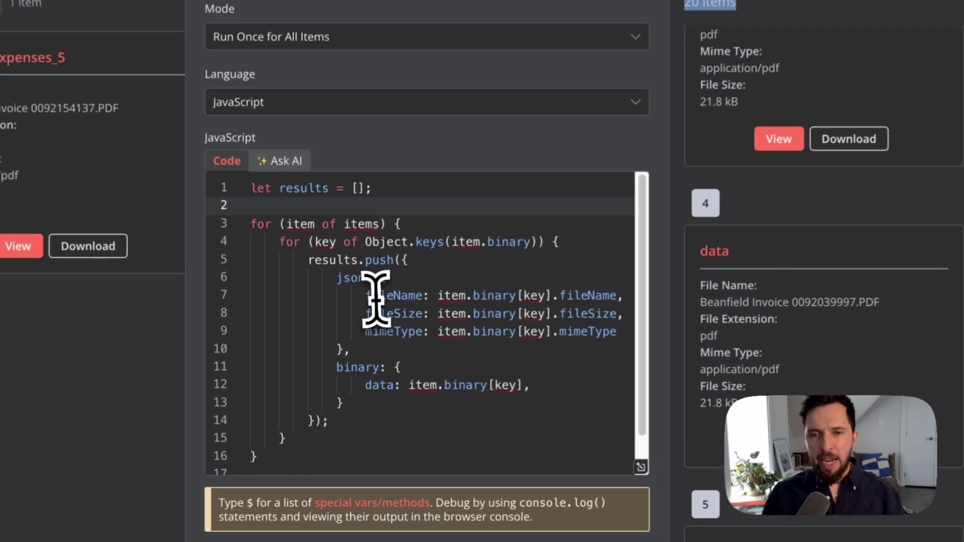
left_click(456, 312)
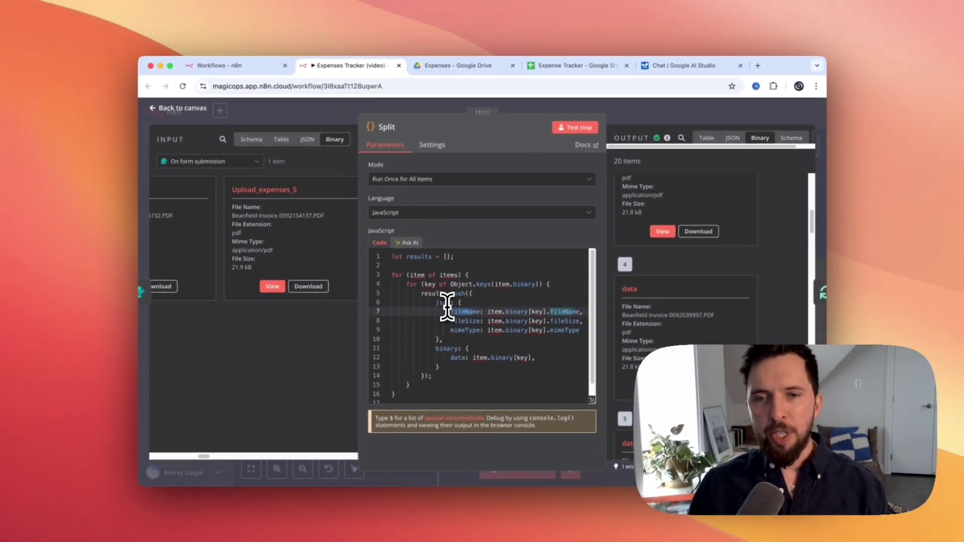
scroll(657, 246, "up", 6)
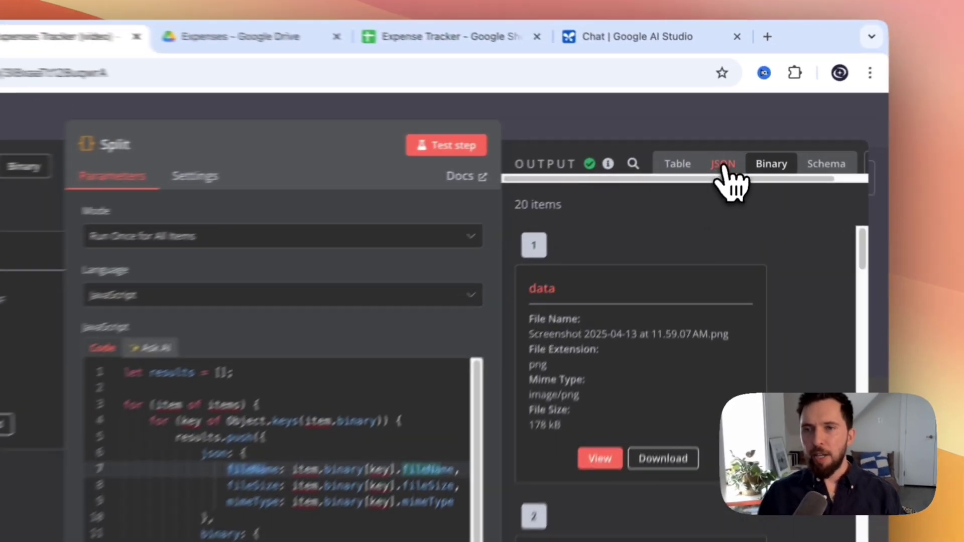
View the Split node's output as JSON and examine the first item's fileName, fileSize and mimeType values
left_click(732, 137)
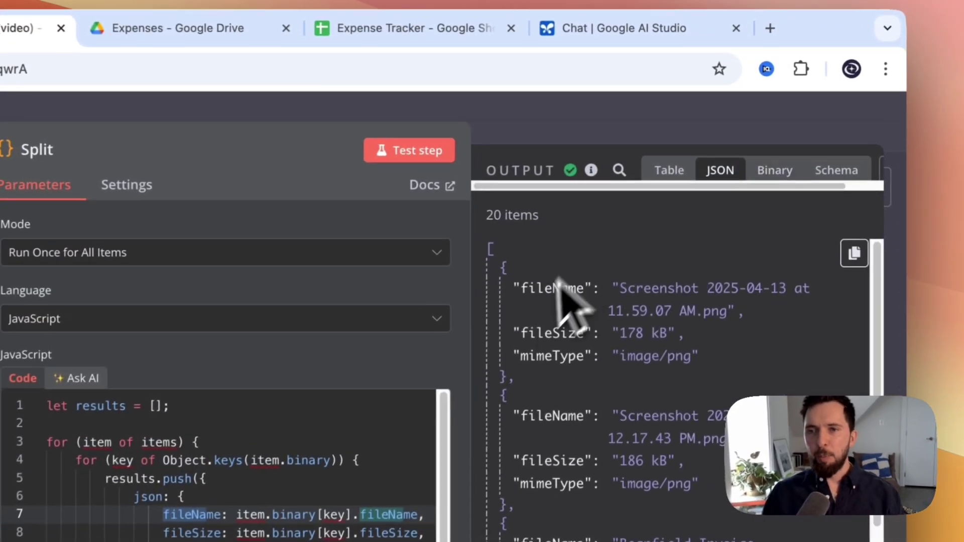
left_click_drag(618, 290, 776, 342)
left_click(631, 334)
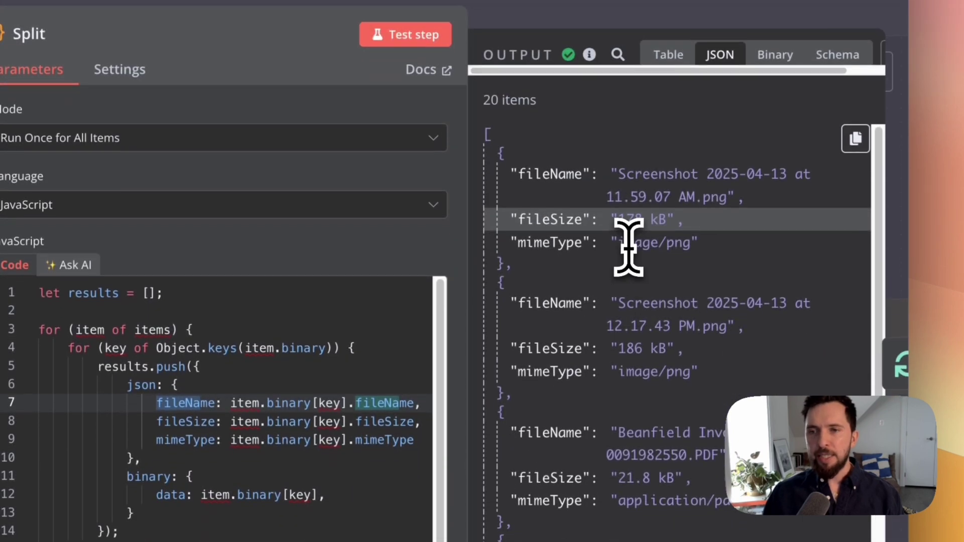
left_click_drag(628, 358, 683, 356)
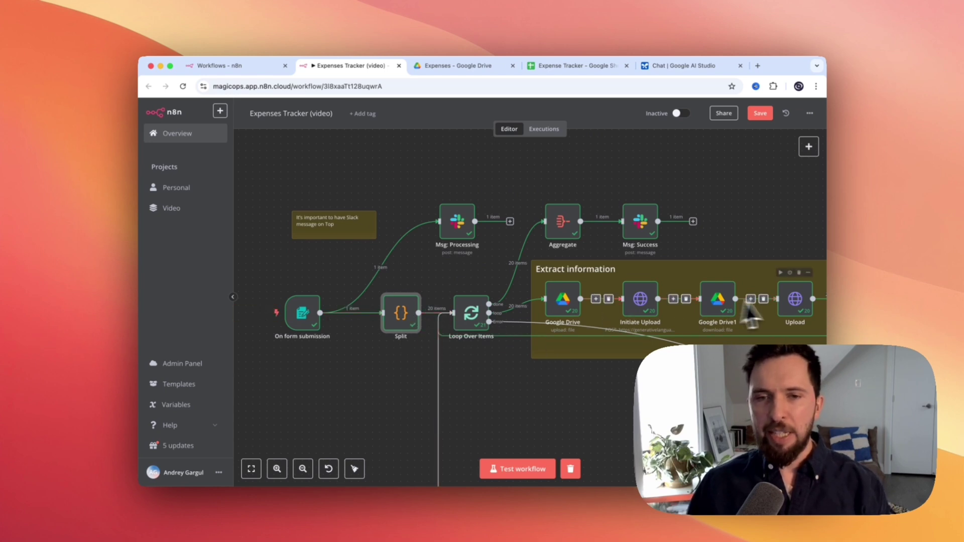
Look over the workflow from Loop Over Items through the Extract information nodes to the Switch, property sheets and Merge, and return to the loop
scroll(784, 300, "right", 2)
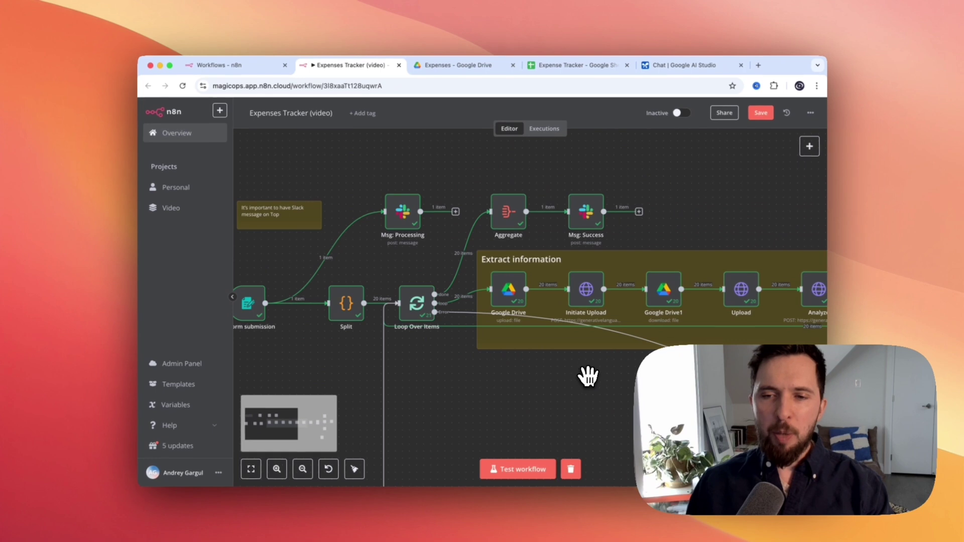
left_click_drag(588, 376, 492, 376)
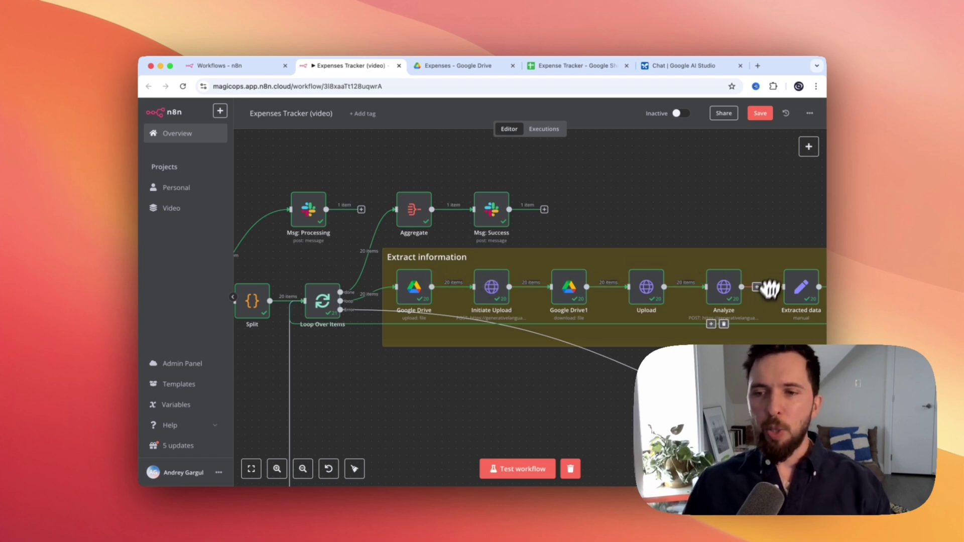
left_click_drag(765, 363, 469, 344)
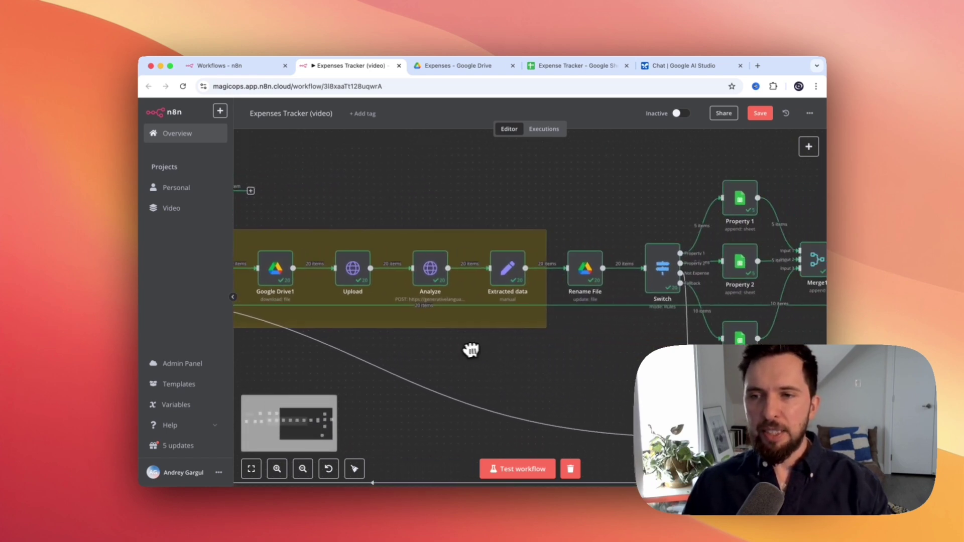
left_click_drag(731, 307, 631, 295)
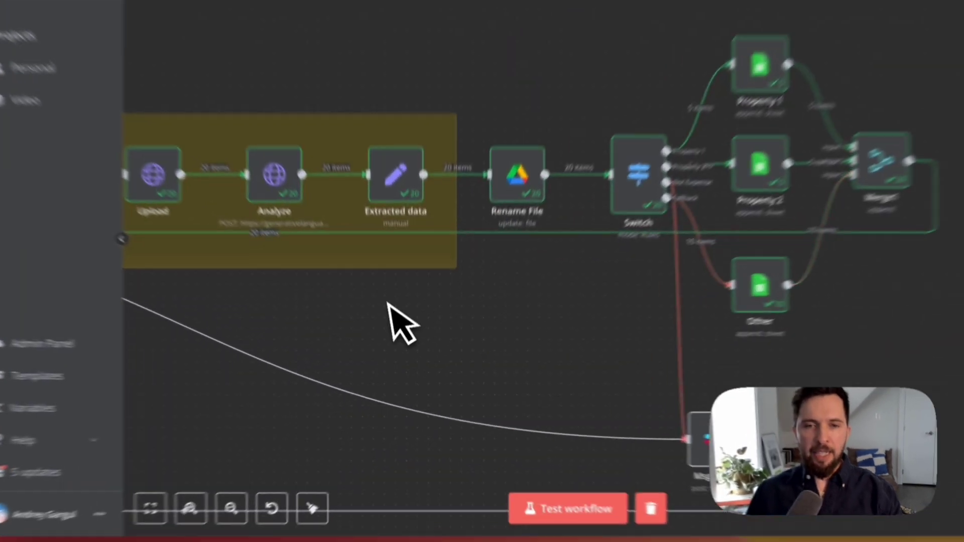
left_click_drag(409, 351, 694, 335)
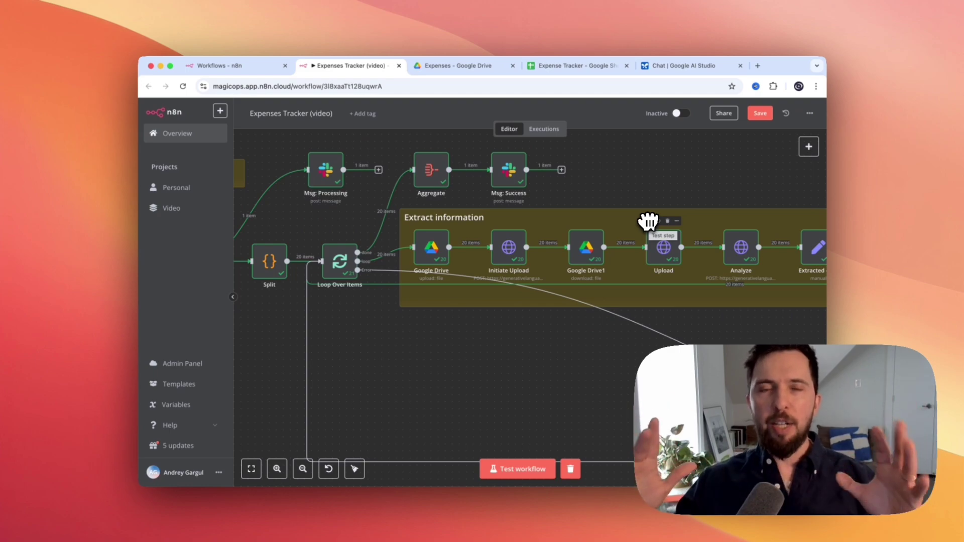
Check the dates and other extracted columns in the Expense Tracker sheet, and return to the n8n workflow
left_click(561, 67)
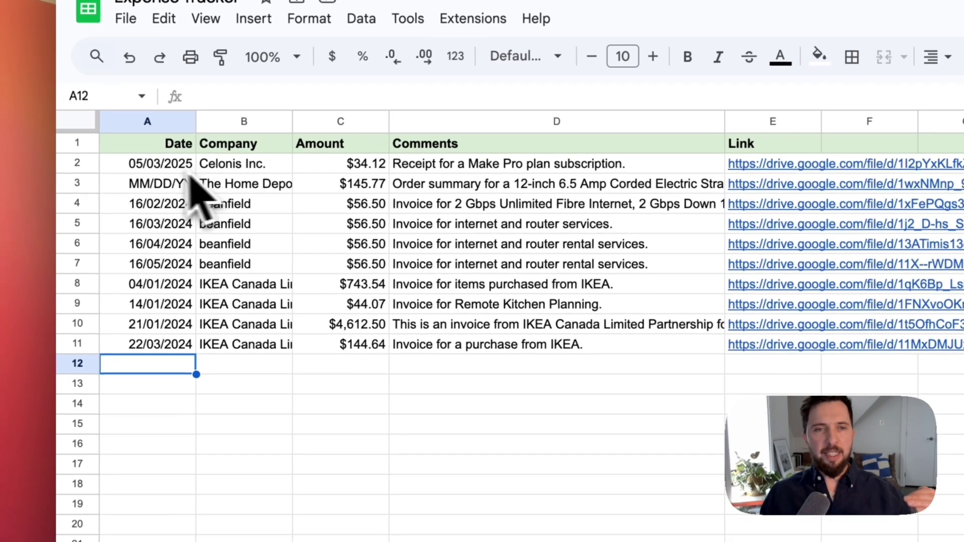
left_click(134, 170)
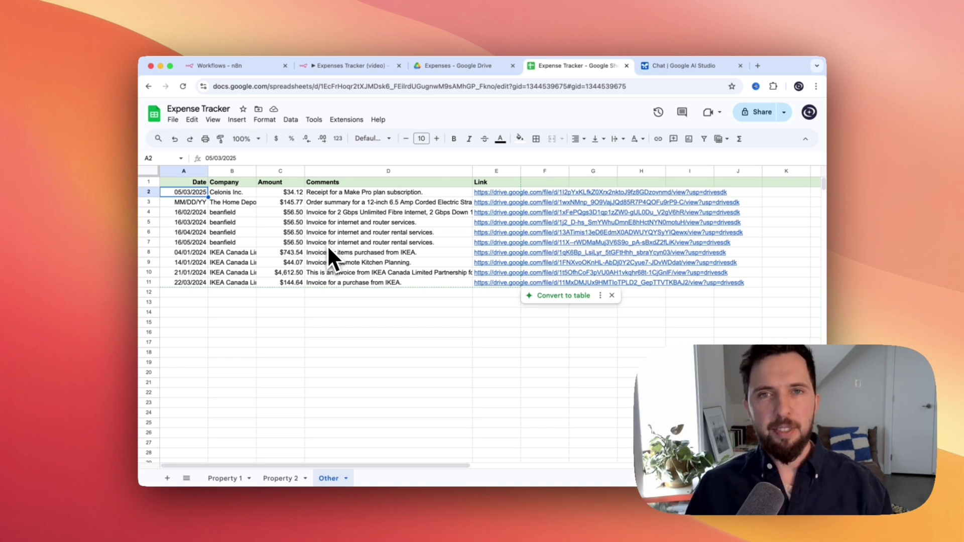
left_click(352, 65)
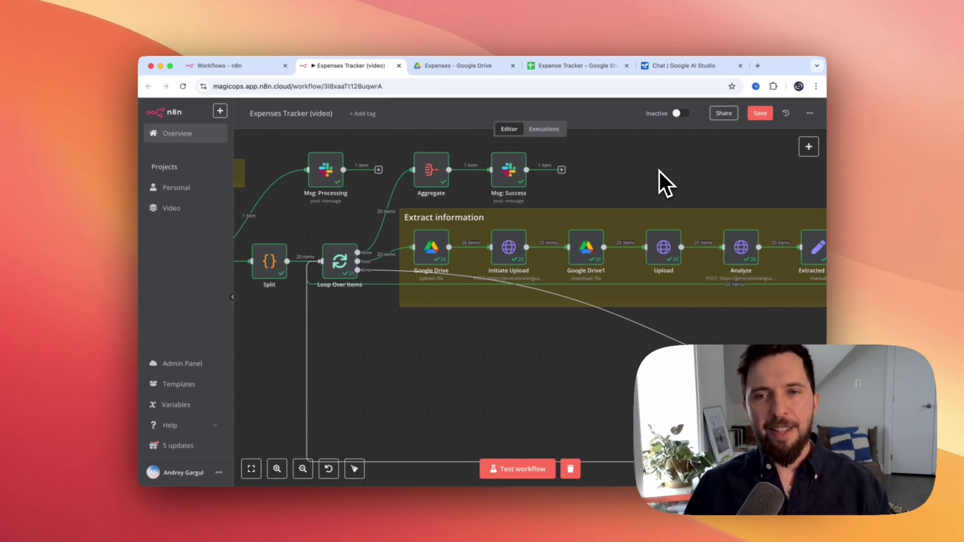
Open the first Google Drive node, review its file upload settings with the Expenses parent folder, and return to the canvas
scroll(603, 142, "right", 2)
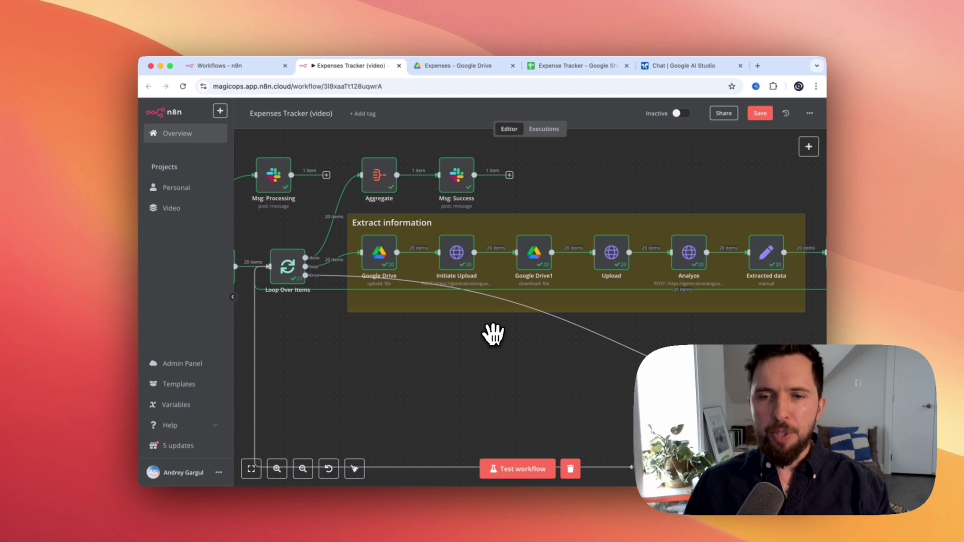
scroll(494, 334, "right", 2)
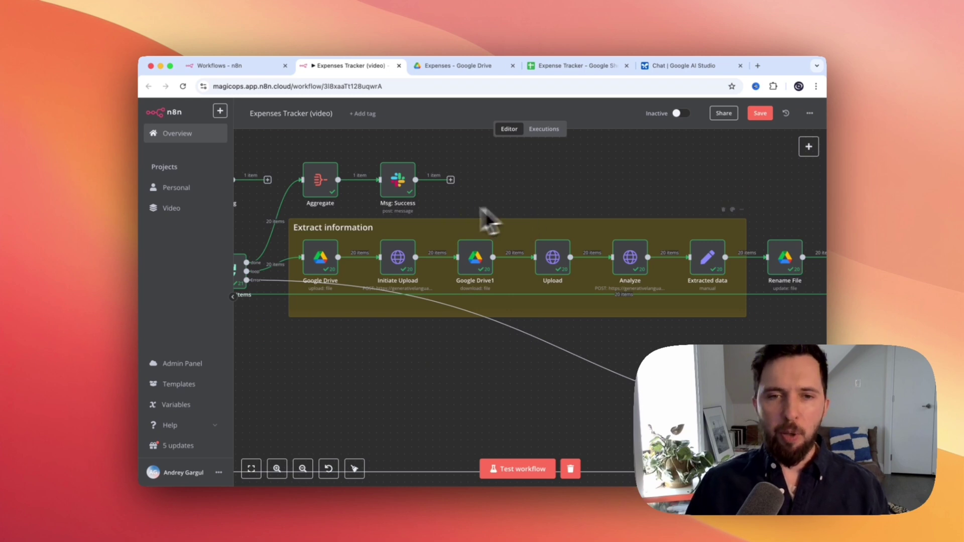
double_click(321, 261)
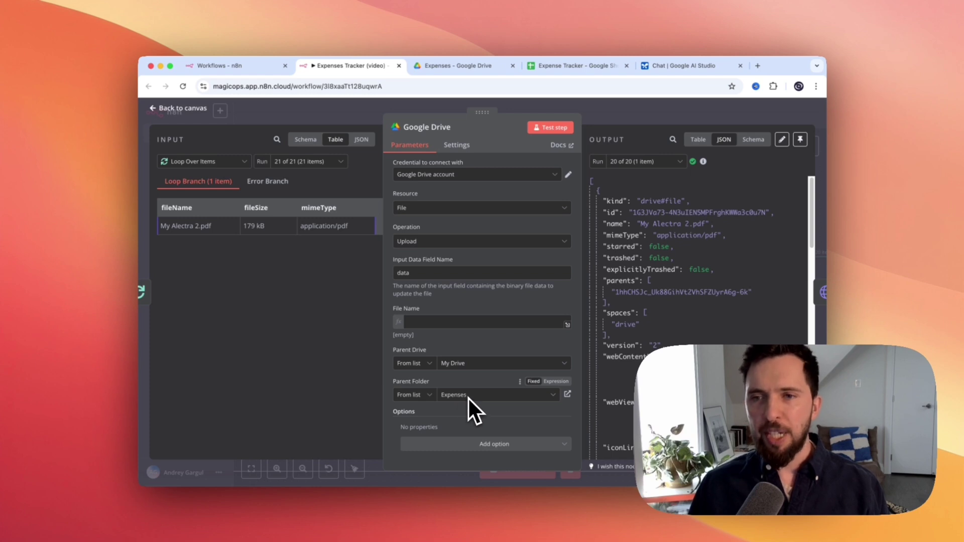
left_click(596, 115)
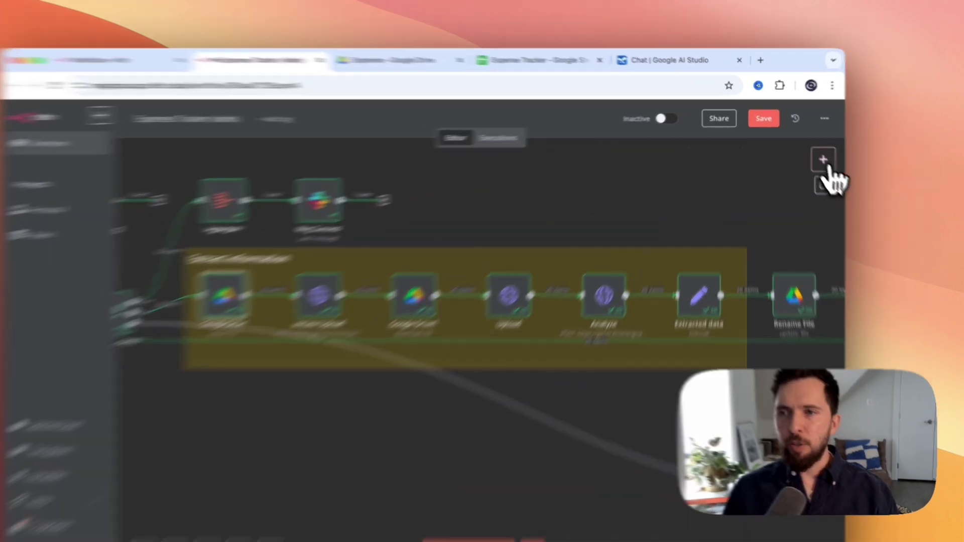
Search the available nodes for the HTTP Request node
left_click(809, 147)
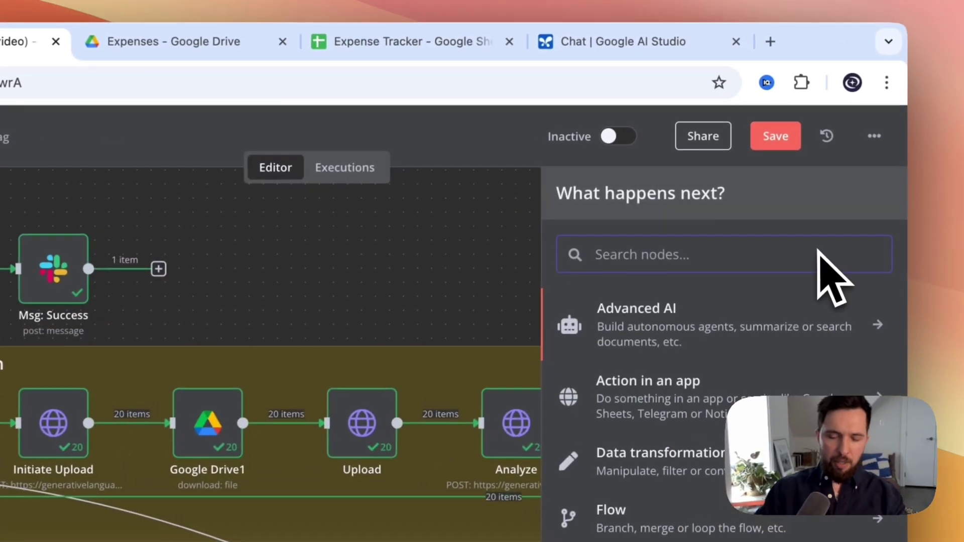
type("Htt")
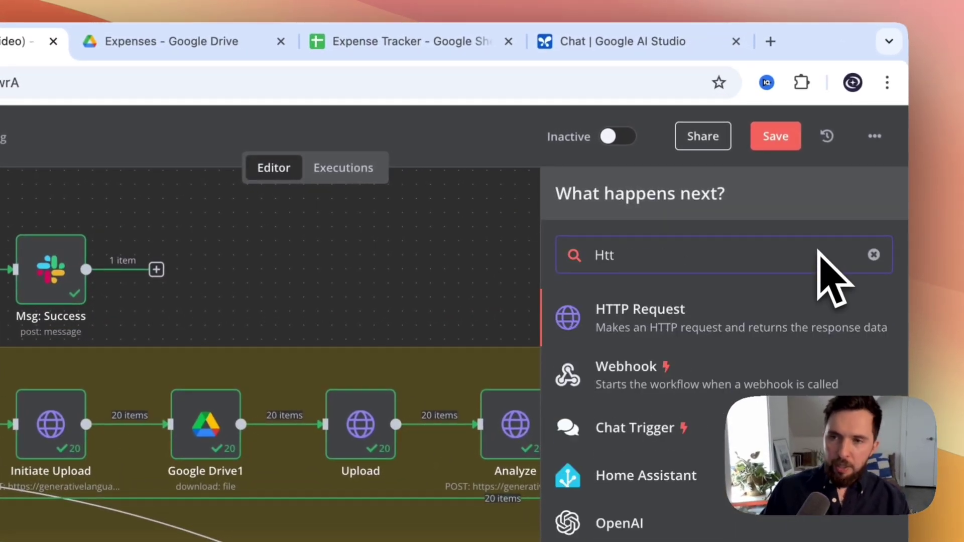
left_click(700, 317)
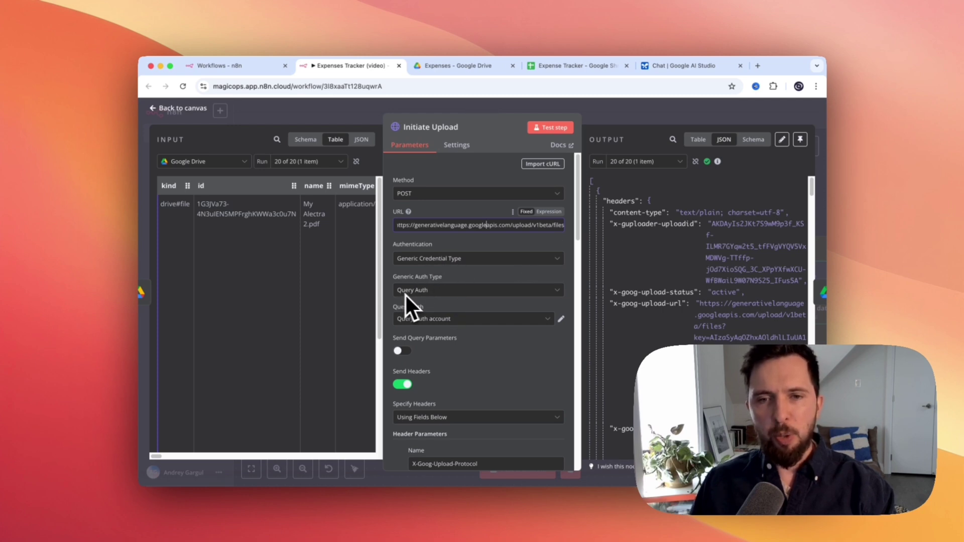
Review the Initiate Upload node's Query Auth credential, header parameters and JSON body, and return to the canvas
left_click(562, 319)
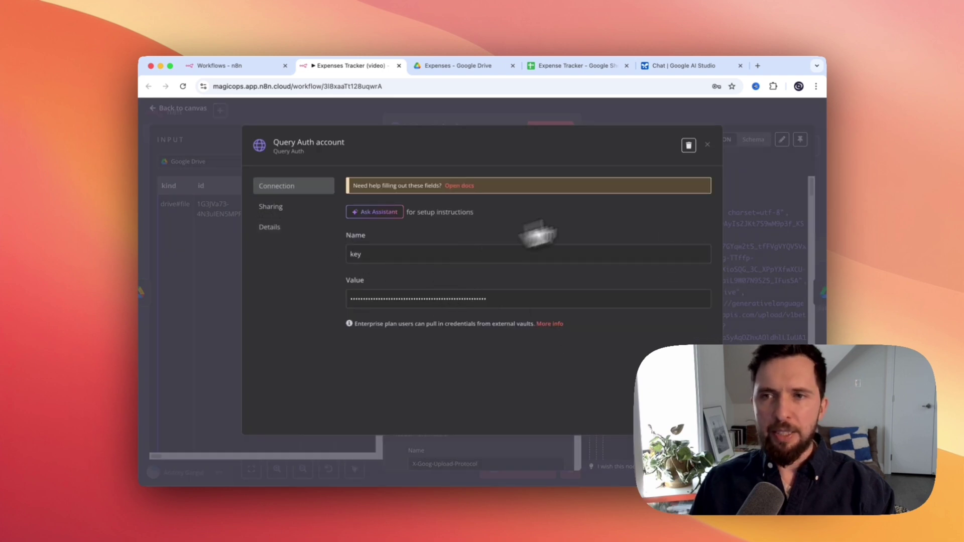
left_click(707, 146)
scroll(443, 366, "down", 5)
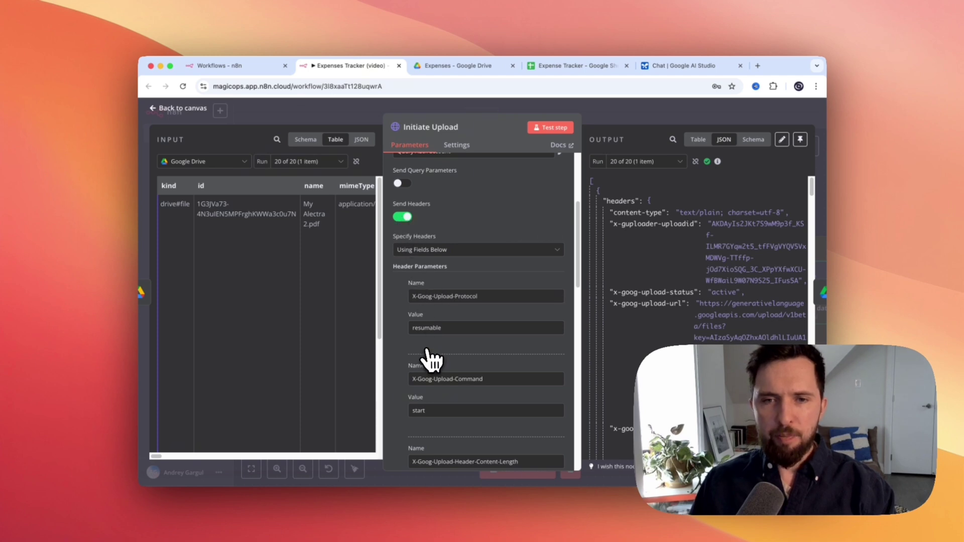
scroll(430, 360, "down", 5)
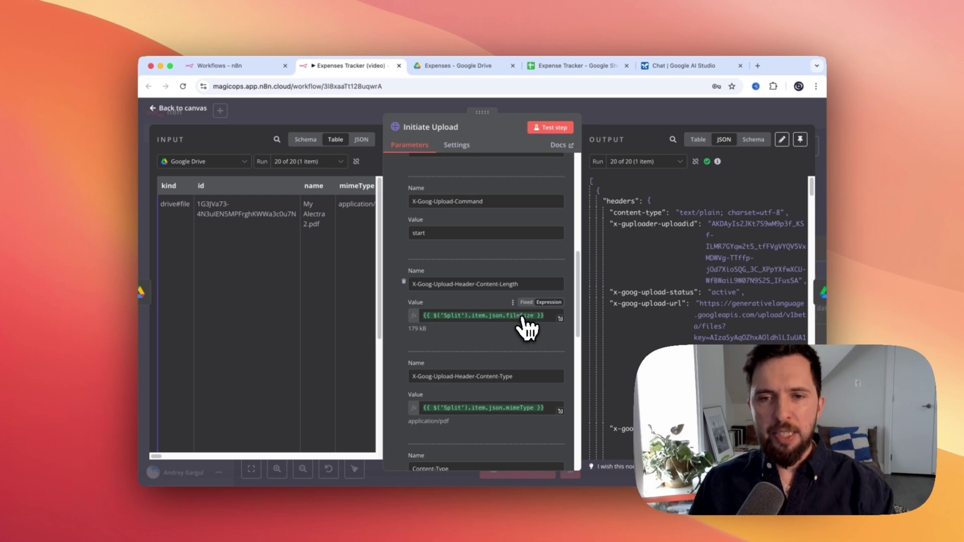
scroll(533, 339, "down", 1)
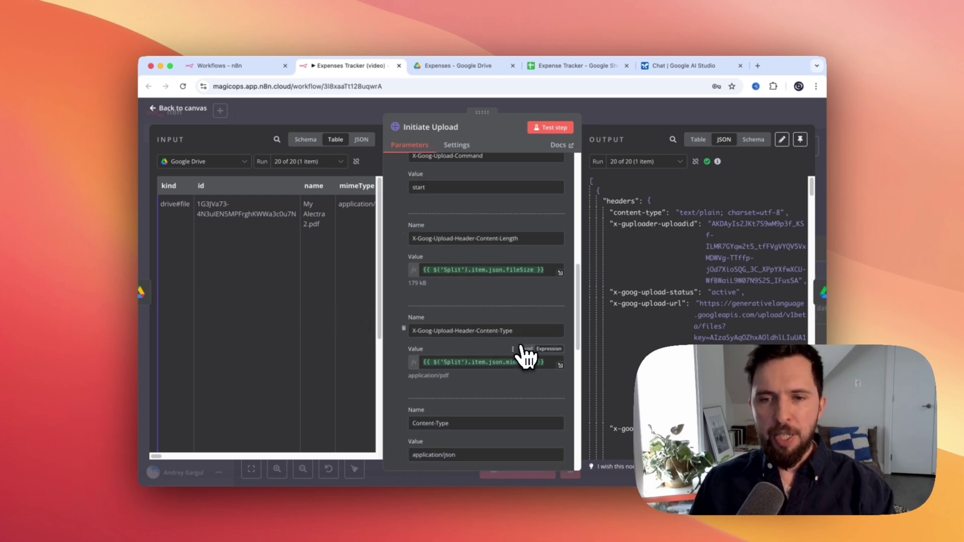
scroll(516, 380, "down", 7)
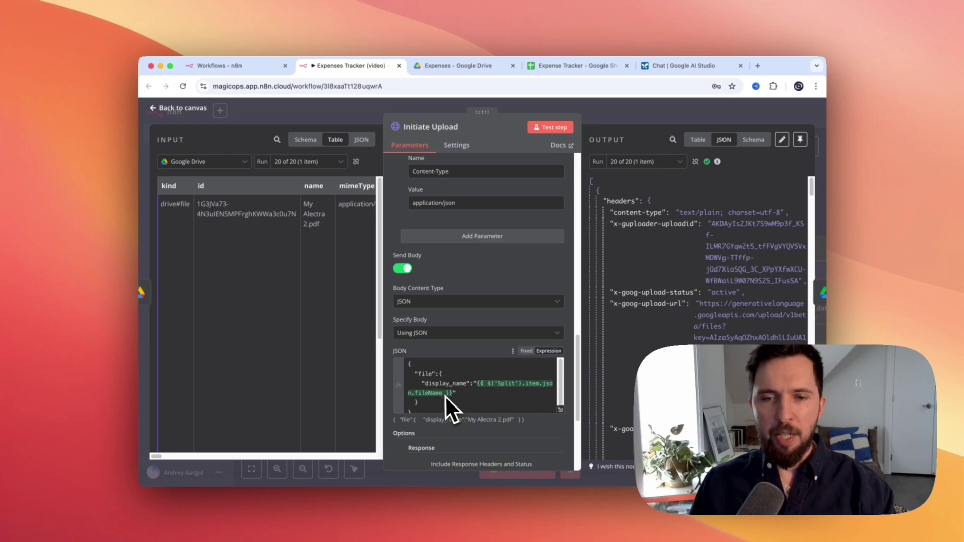
key("Escape")
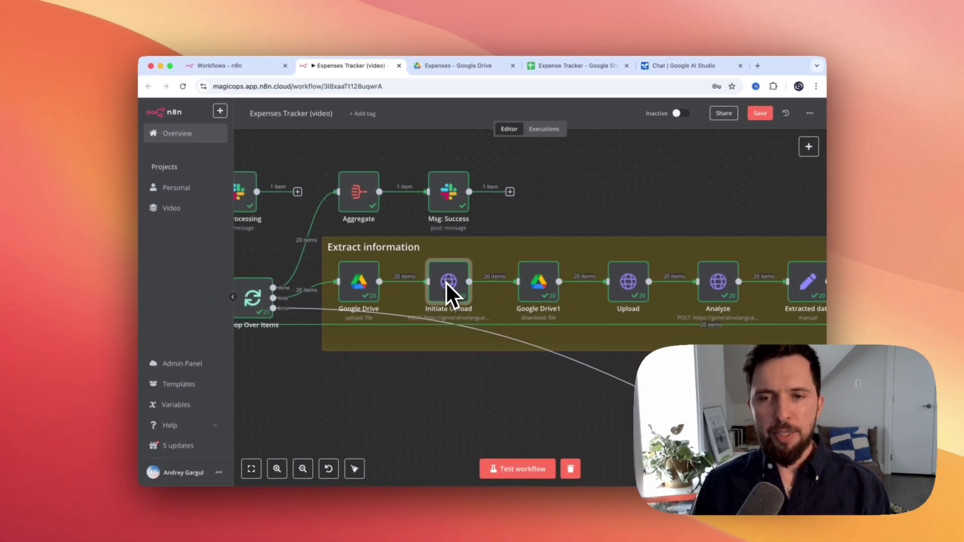
Reopen the Split node, check the binary files in its output, and return to the canvas
scroll(446, 283, "up", 1)
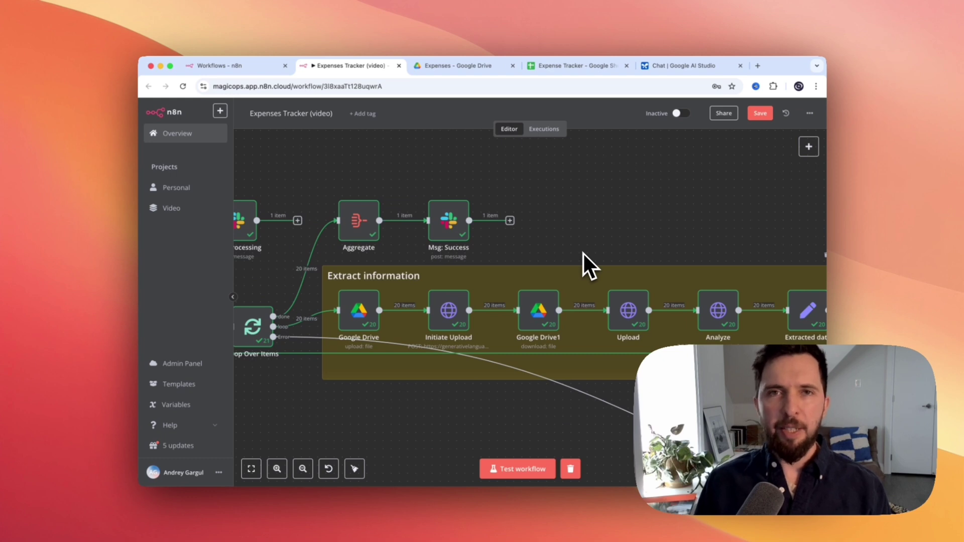
scroll(516, 277, "right", 2)
scroll(516, 276, "down", 1)
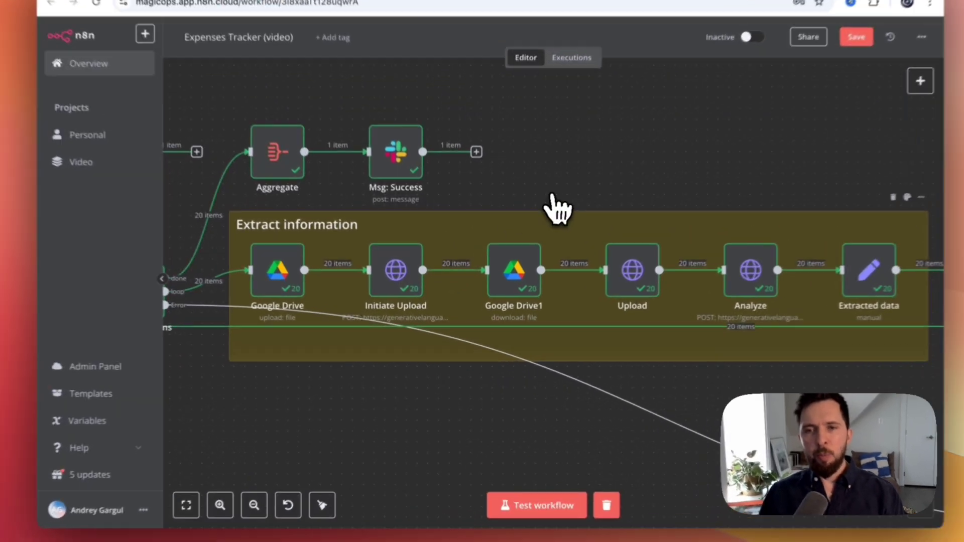
left_click_drag(286, 413, 609, 381)
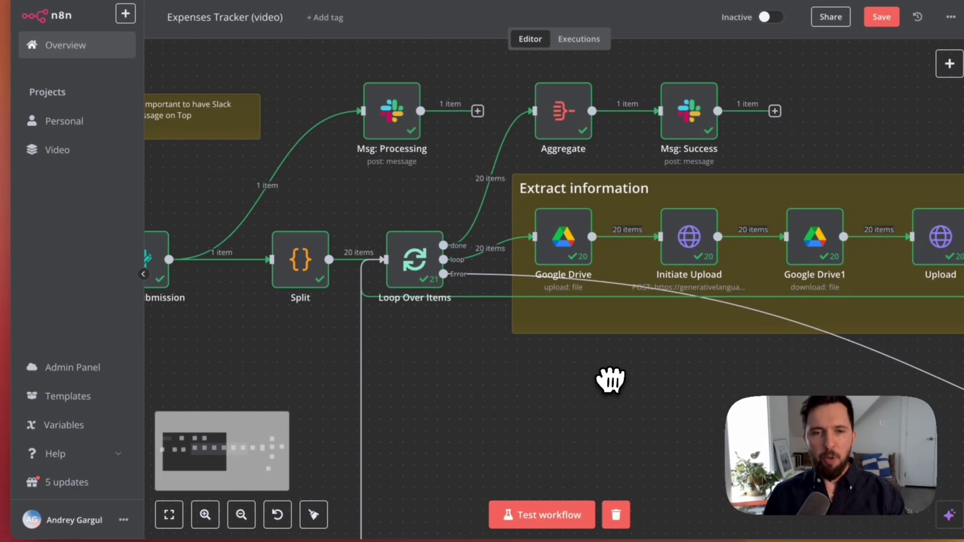
double_click(314, 274)
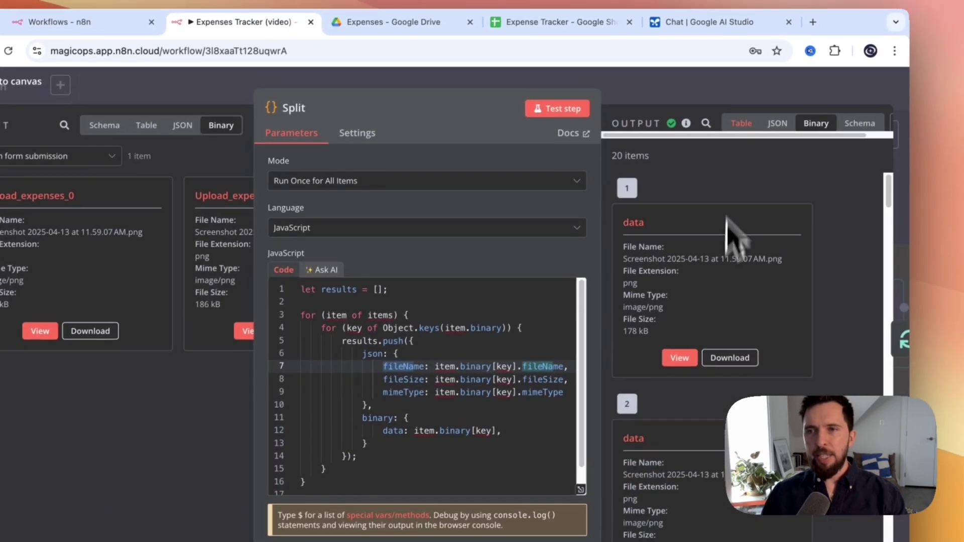
left_click(754, 83)
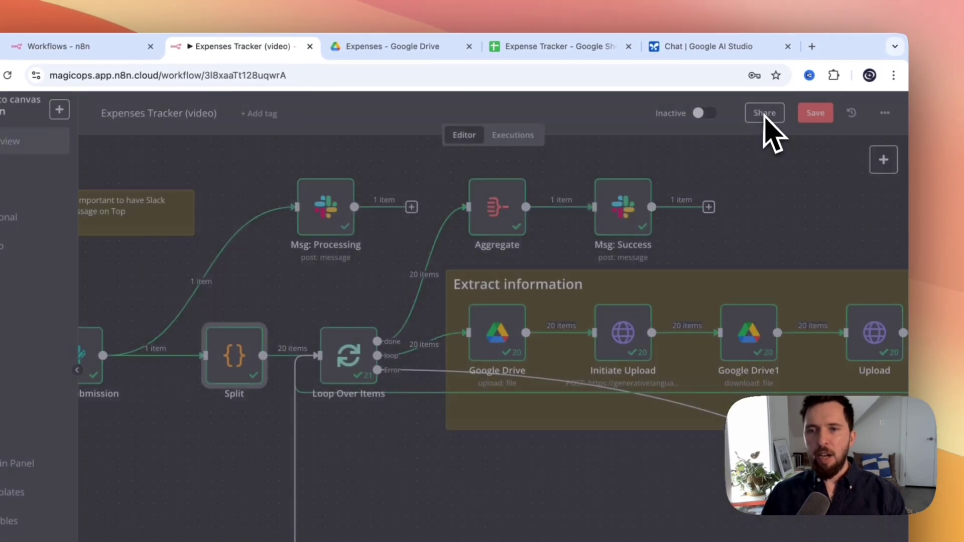
Open the Google Drive1 download node, show its input as a schema, and map the Google Drive node's id to the File ID
left_click_drag(645, 355, 541, 355)
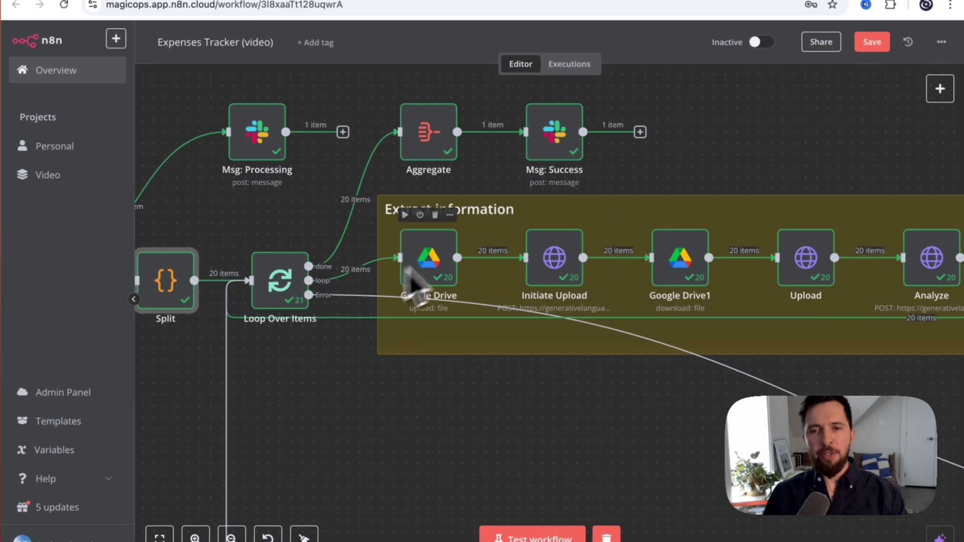
left_click_drag(640, 384, 426, 404)
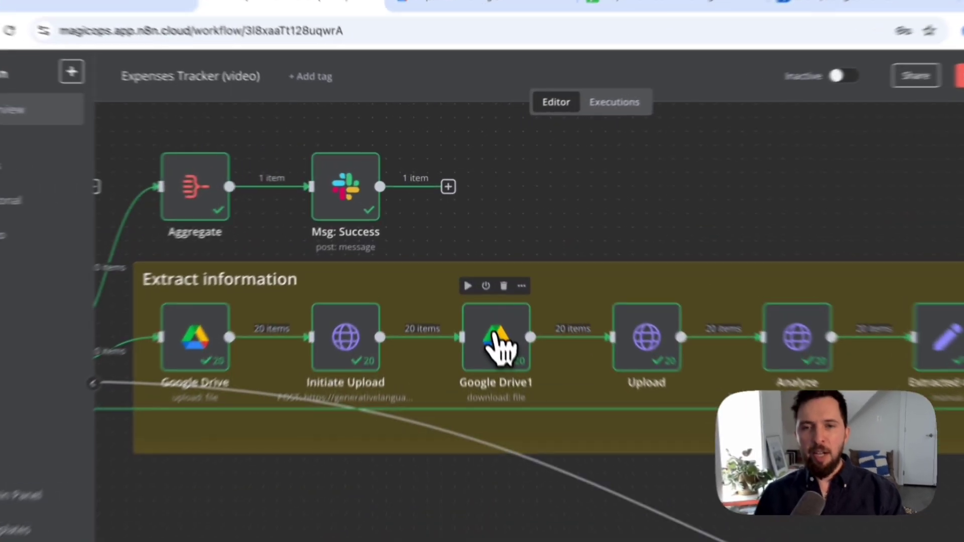
double_click(497, 347)
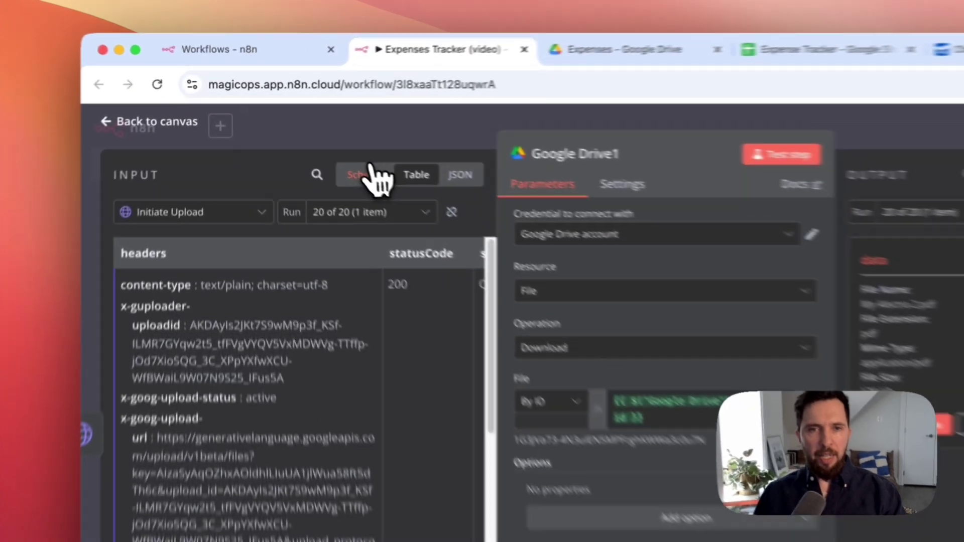
left_click(305, 139)
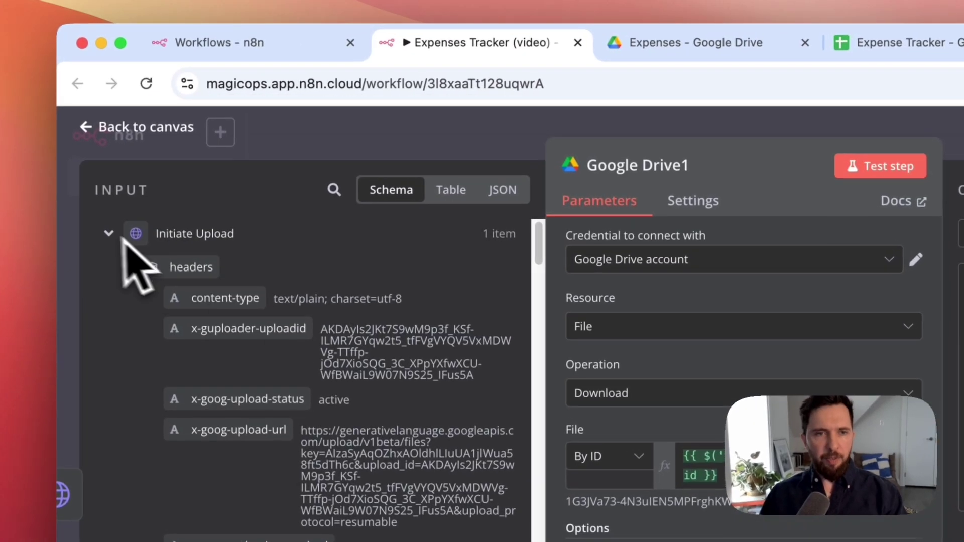
left_click(163, 161)
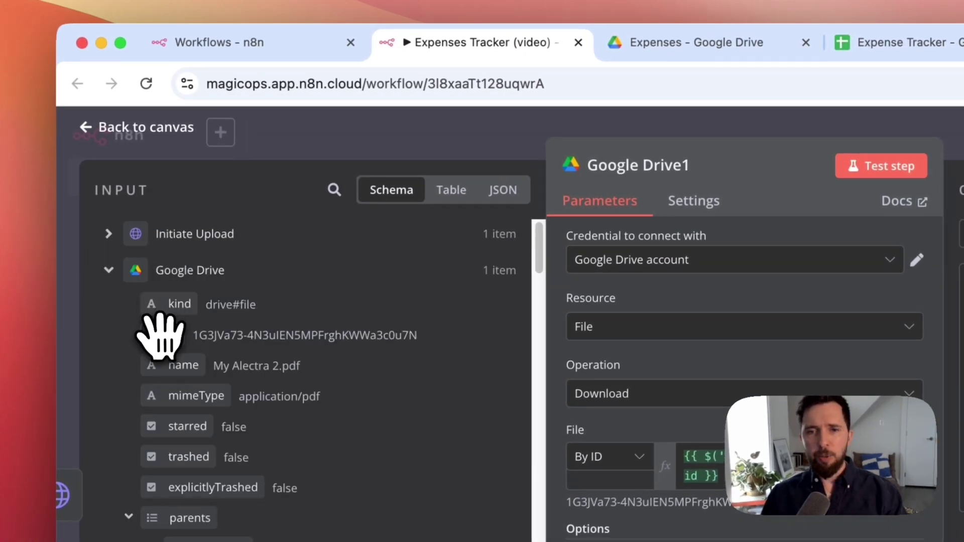
left_click_drag(158, 333, 698, 462)
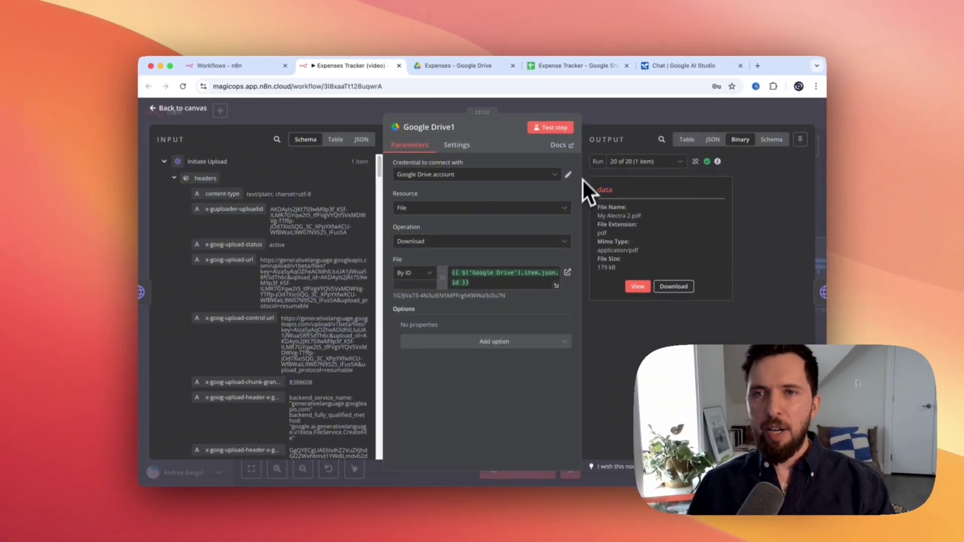
Open the Upload node, show its input as a schema, and trace the URL expression to Initiate Upload's x-goog-upload-url header
left_click(603, 111)
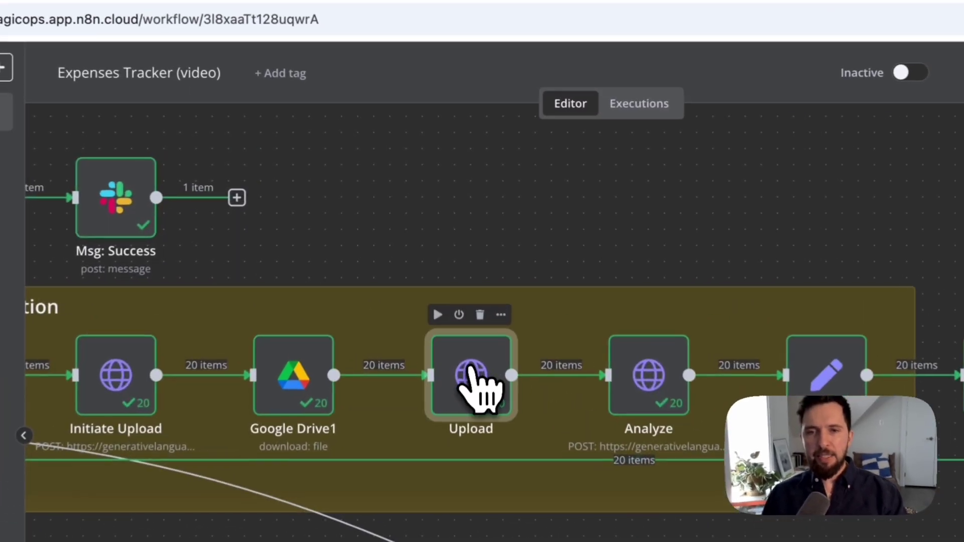
double_click(459, 266)
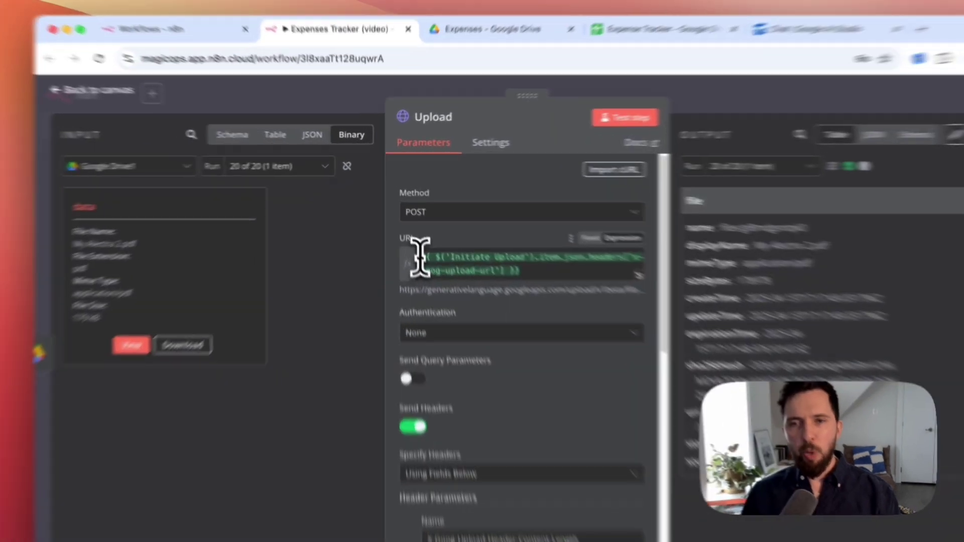
left_click_drag(407, 226, 497, 233)
left_click(584, 316)
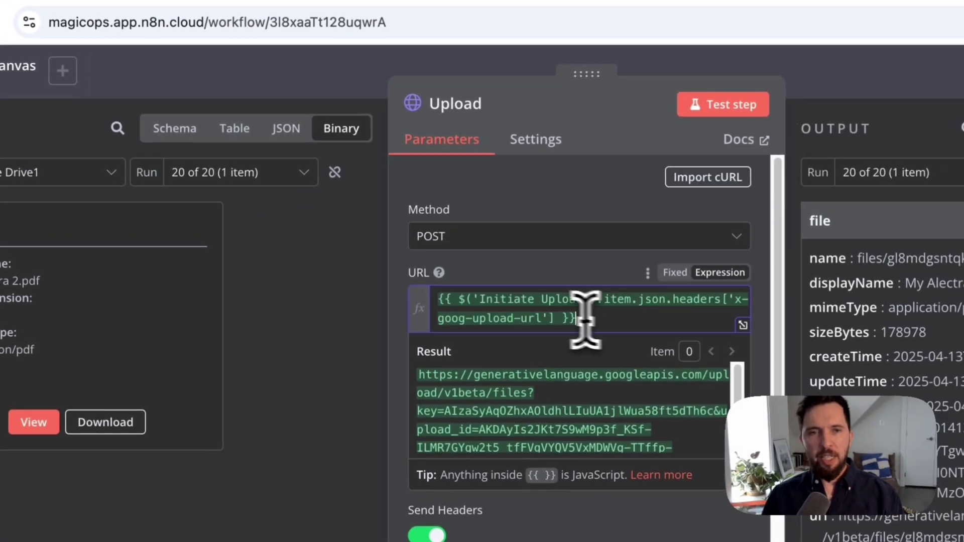
left_click(180, 129)
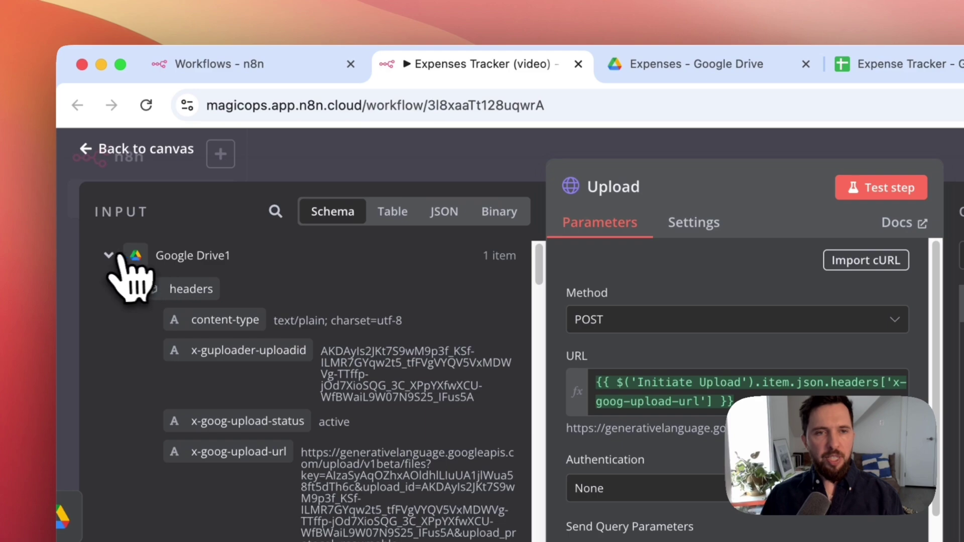
left_click(106, 253)
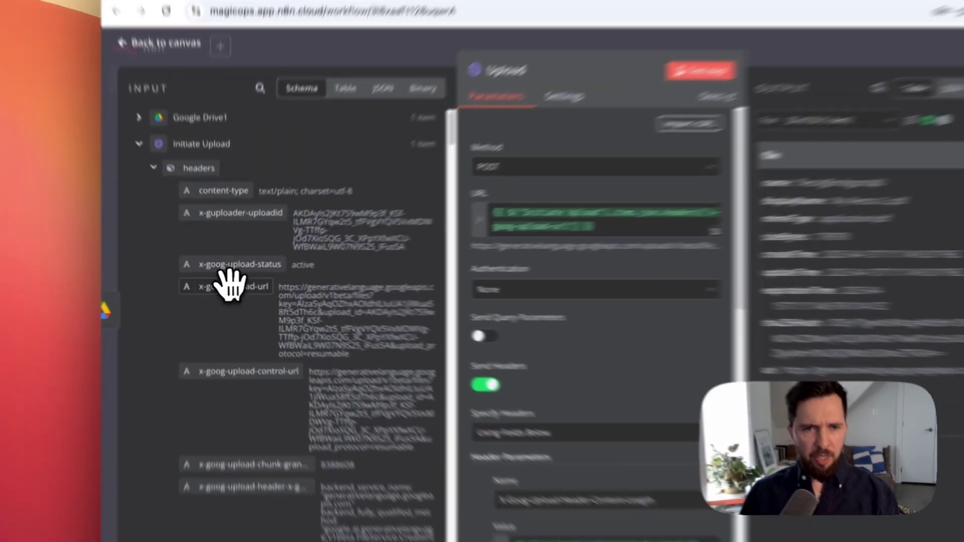
left_click_drag(238, 487, 370, 472)
left_click_drag(333, 284, 196, 321)
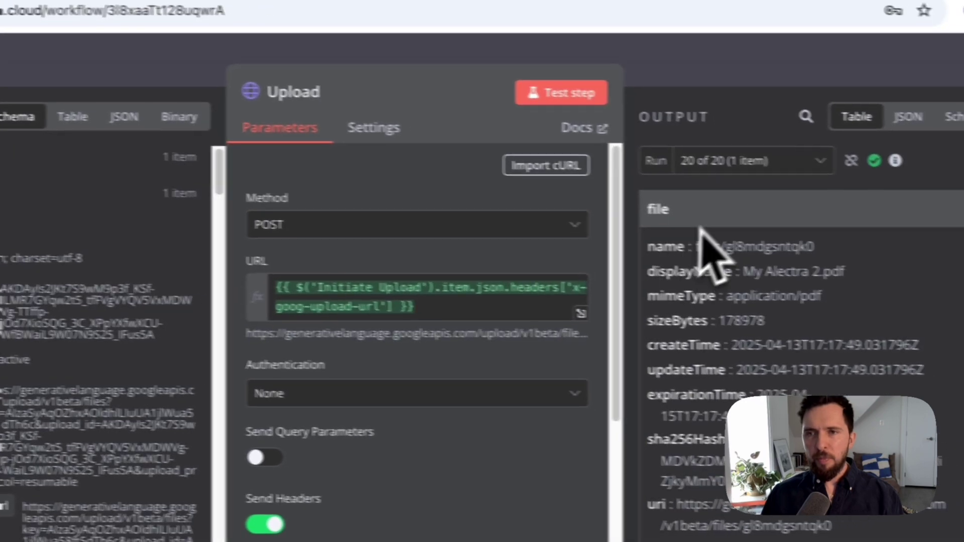
Review the Upload node's header parameters and its n8n Binary File body settings
scroll(351, 358, "down", 2)
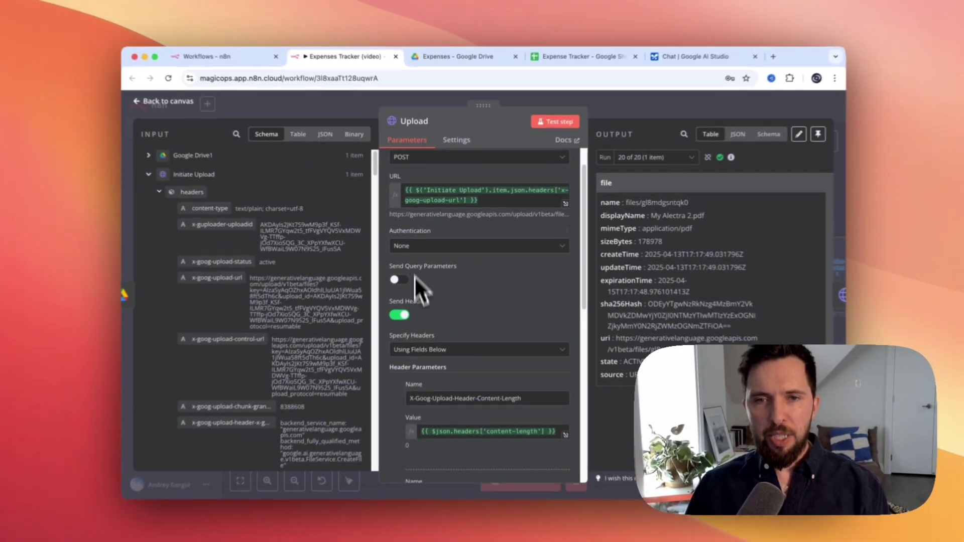
scroll(400, 266, "down", 1)
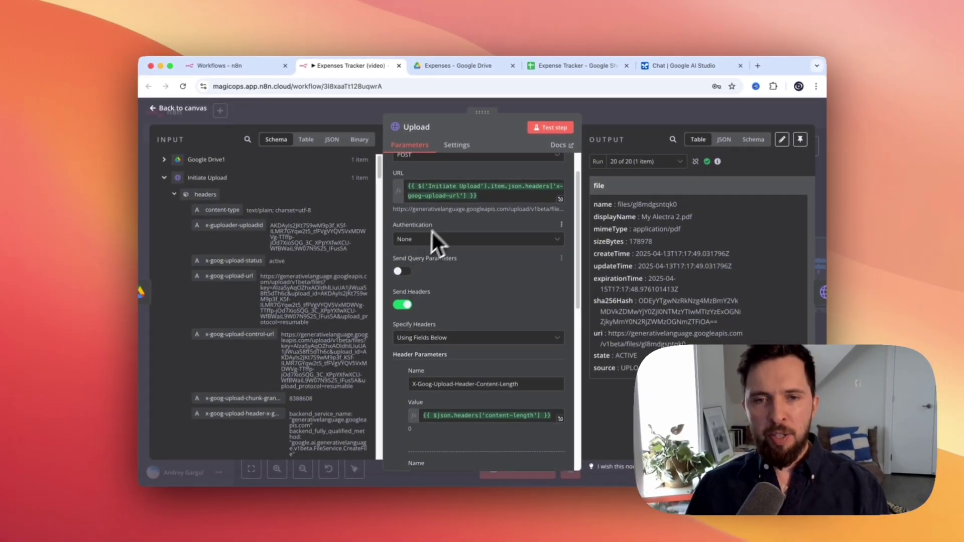
scroll(445, 241, "down", 6)
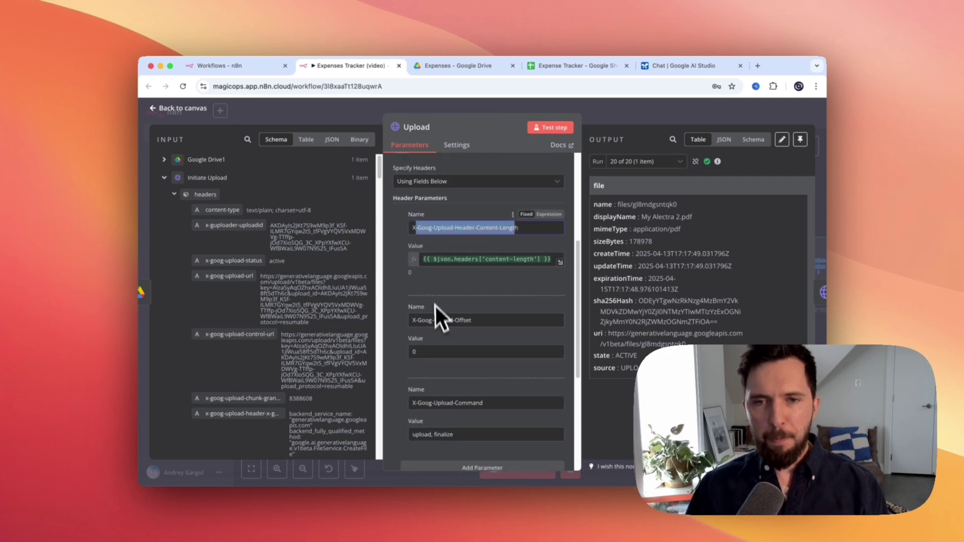
scroll(216, 281, "up", 4)
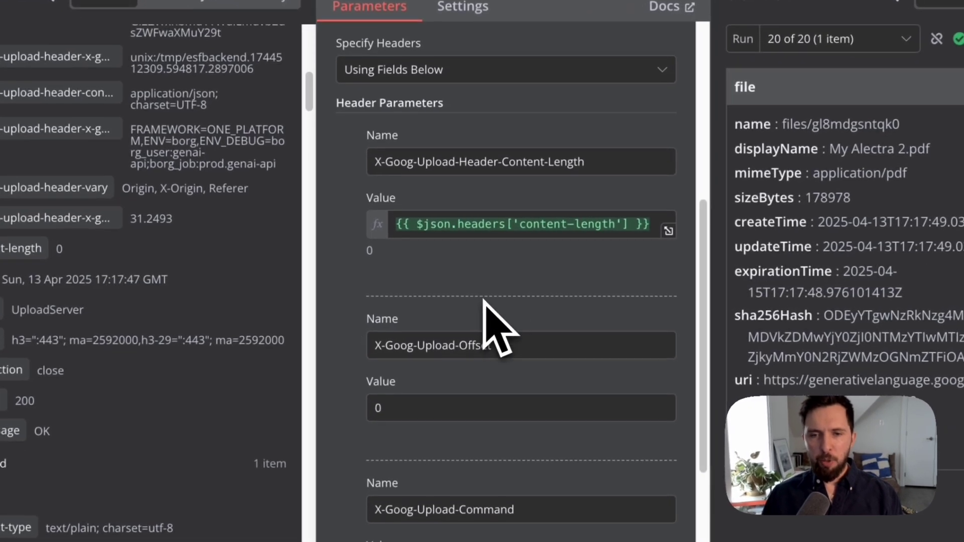
scroll(470, 309, "down", 5)
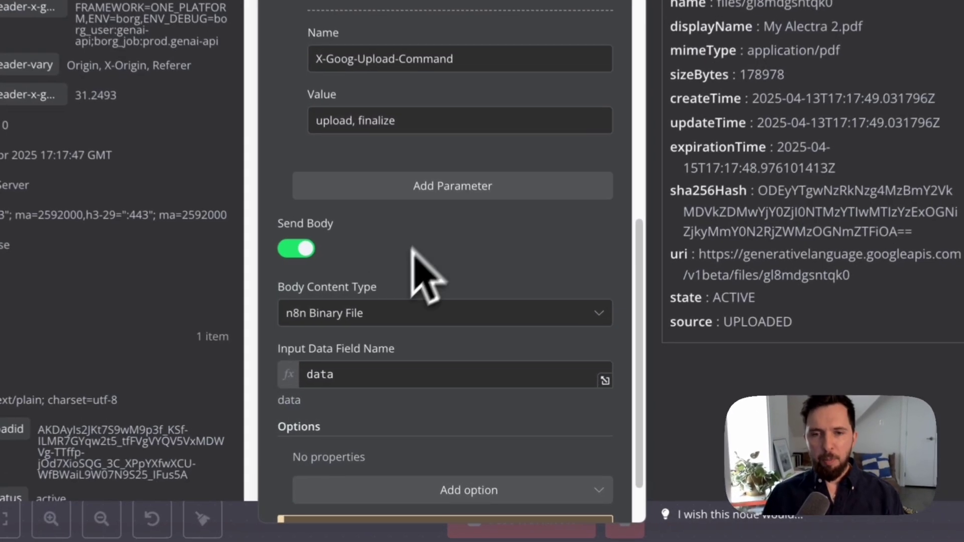
left_click_drag(648, 257, 646, 288)
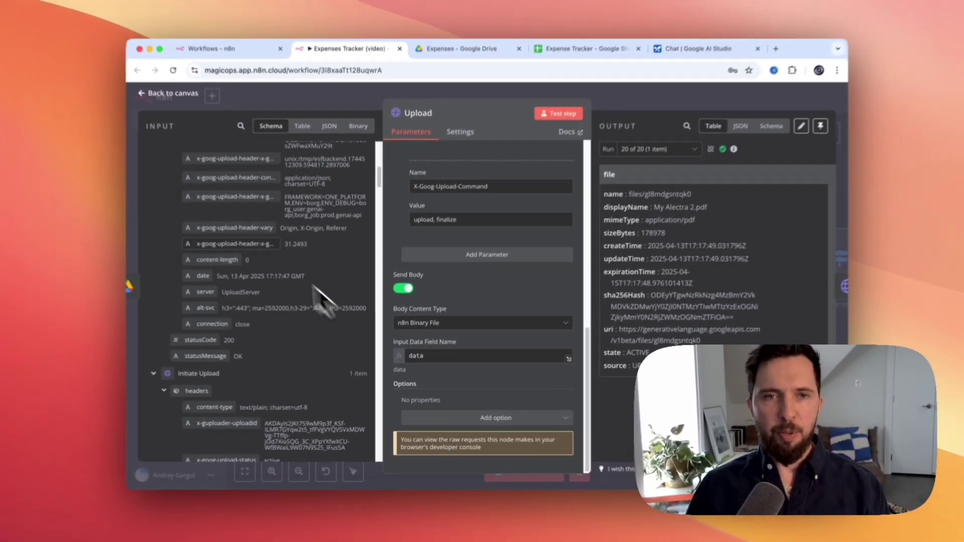
Show the Upload node's binary input, locate the data field that the body refers to, and return to the canvas
scroll(271, 251, "down", 5)
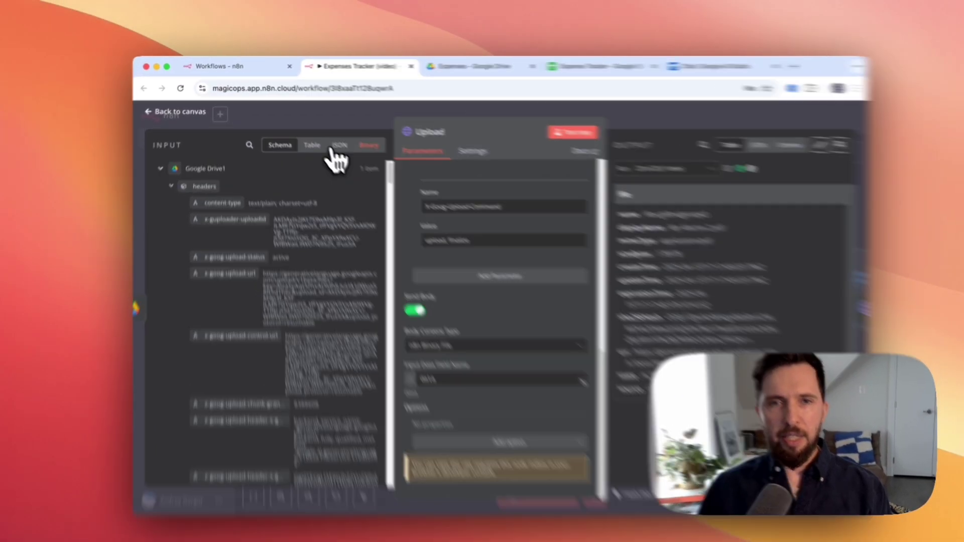
left_click(360, 140)
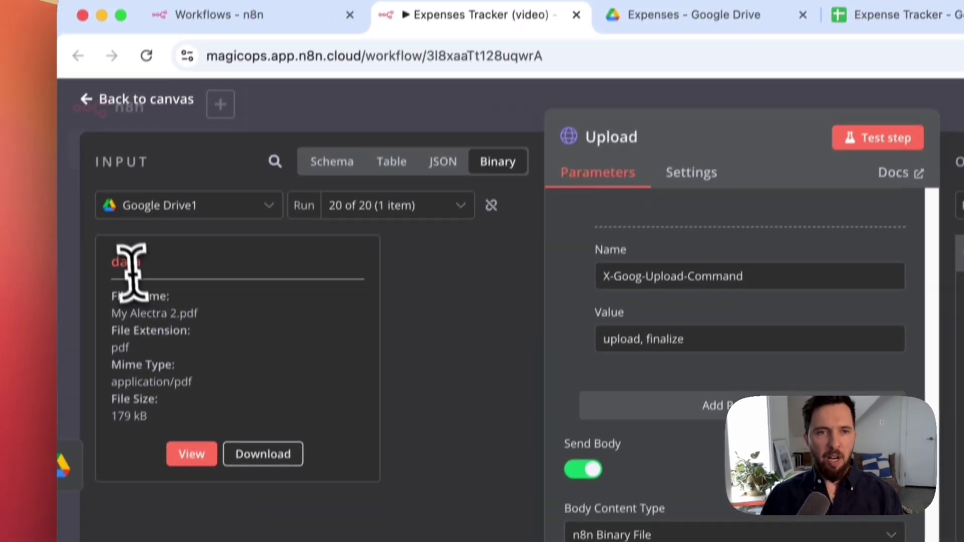
double_click(172, 190)
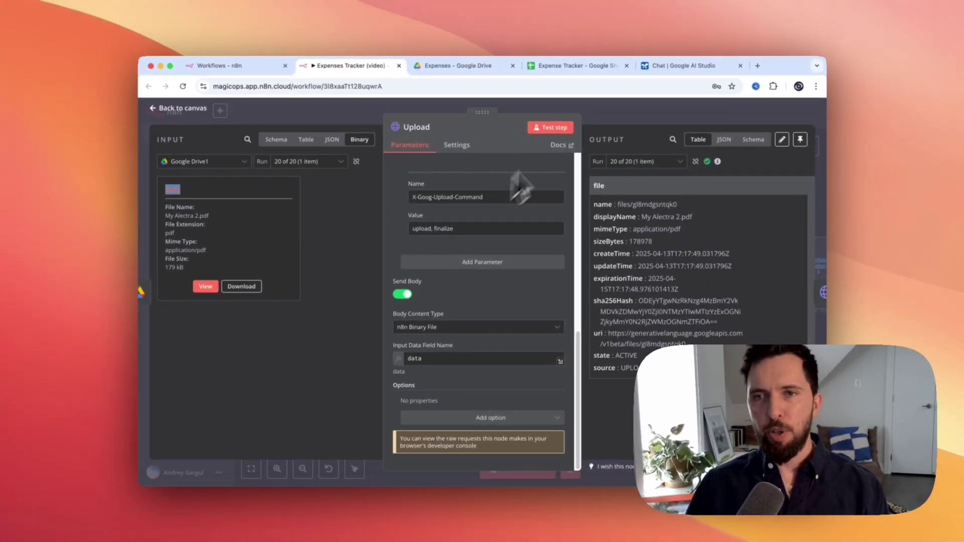
left_click(605, 114)
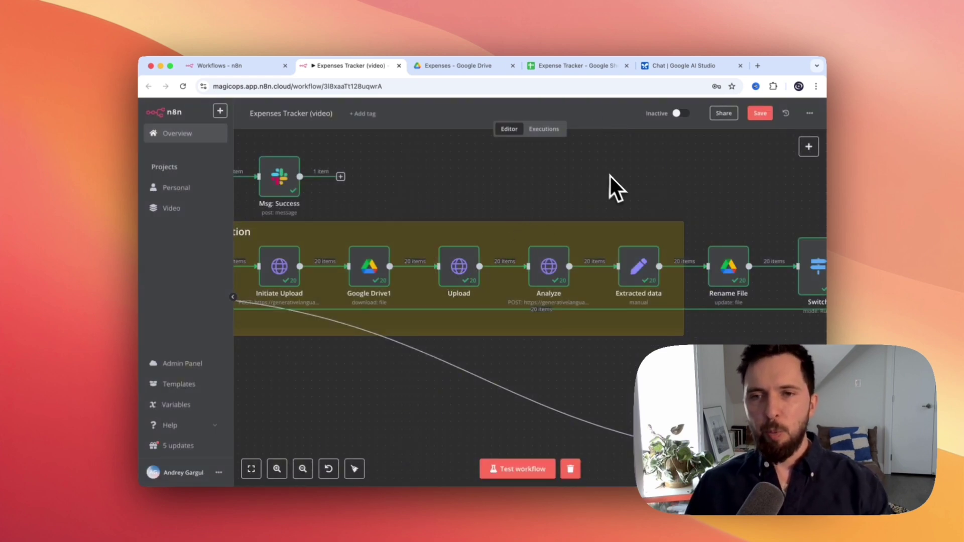
Open the Analyze node and examine the gemini-2.0-flash model and generateContent method in its request URL
left_click_drag(661, 190, 496, 191)
double_click(394, 267)
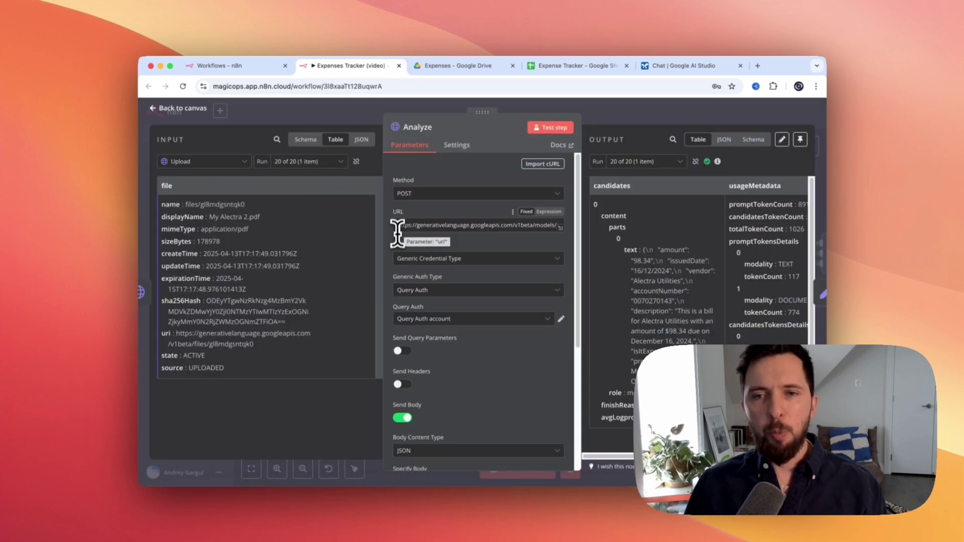
left_click_drag(397, 226, 461, 225)
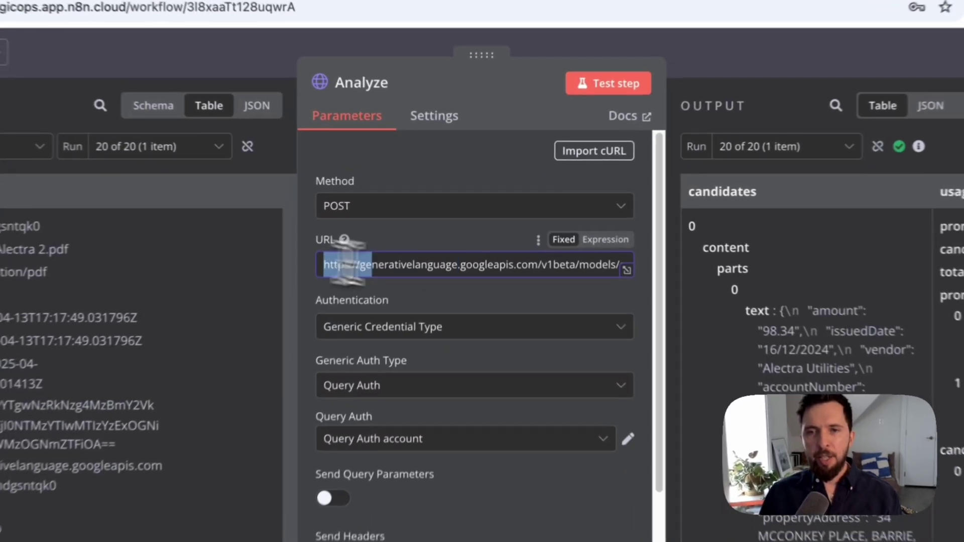
left_click_drag(430, 160, 543, 160)
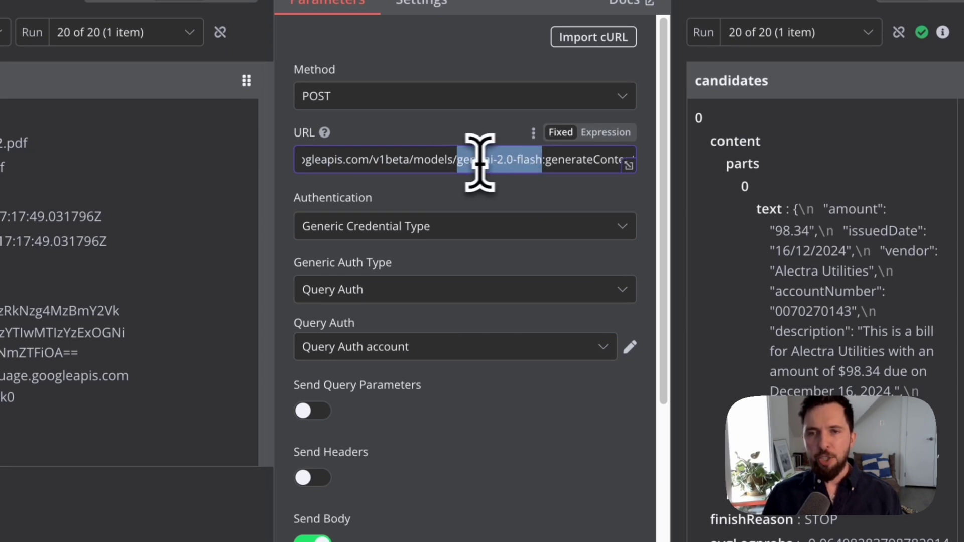
left_click_drag(546, 160, 628, 159)
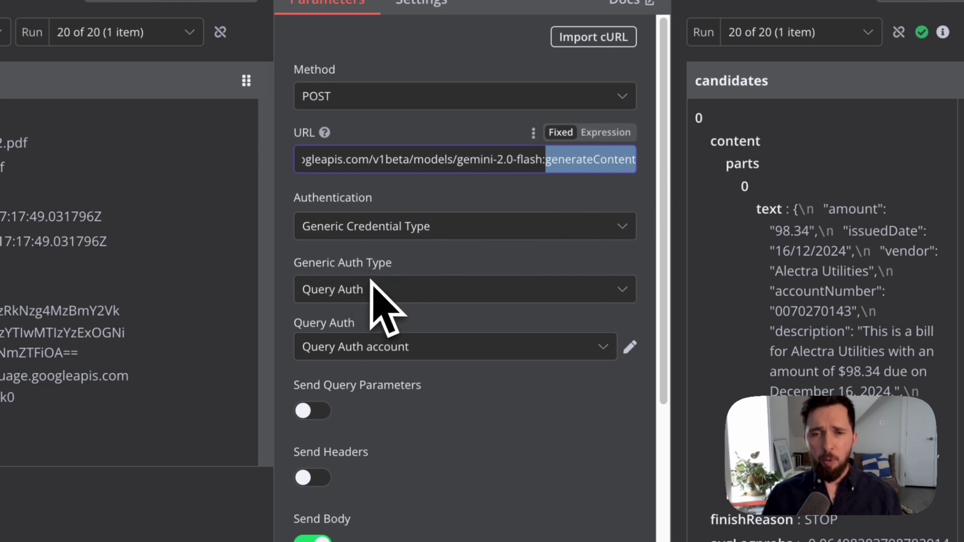
Open the Analyze node's Query Auth account credential, check its name and value fields, and close it
left_click(595, 344)
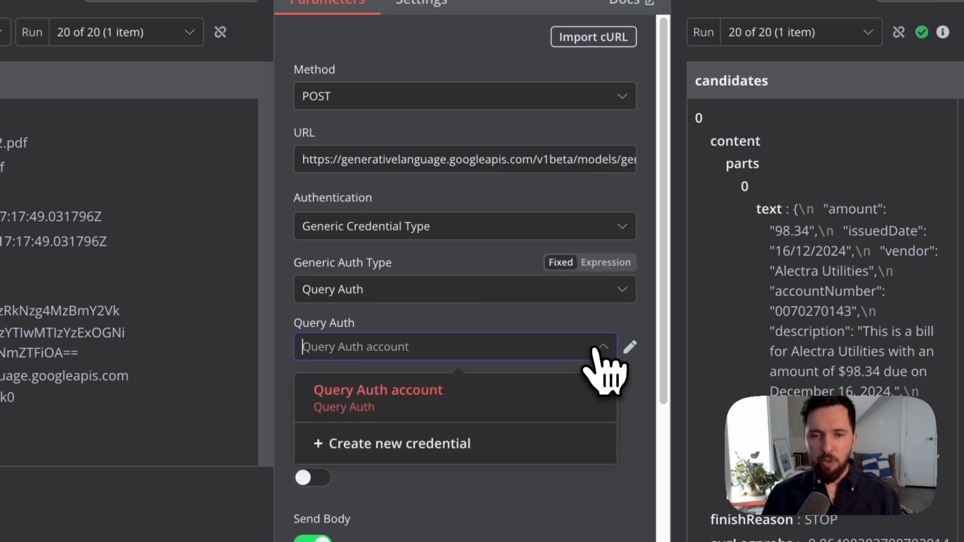
left_click(629, 347)
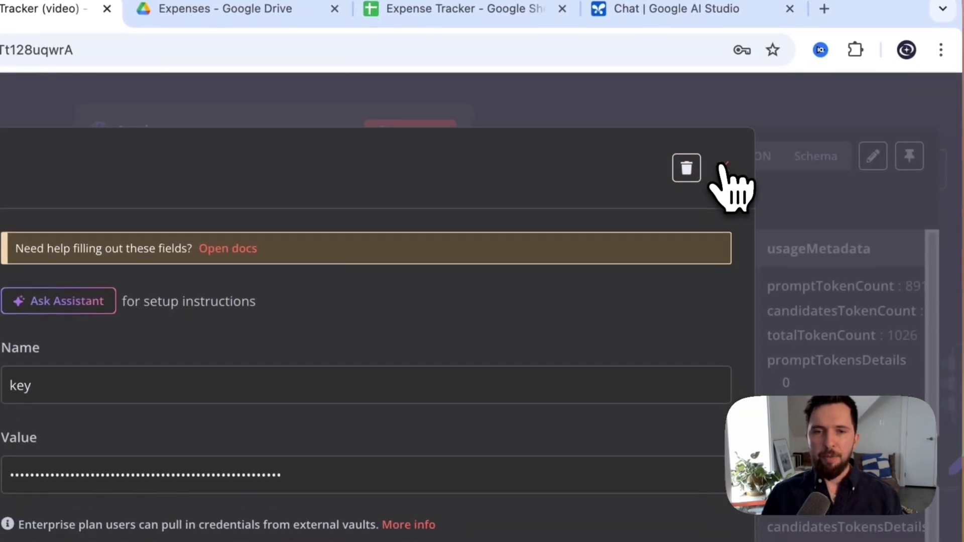
left_click(725, 172)
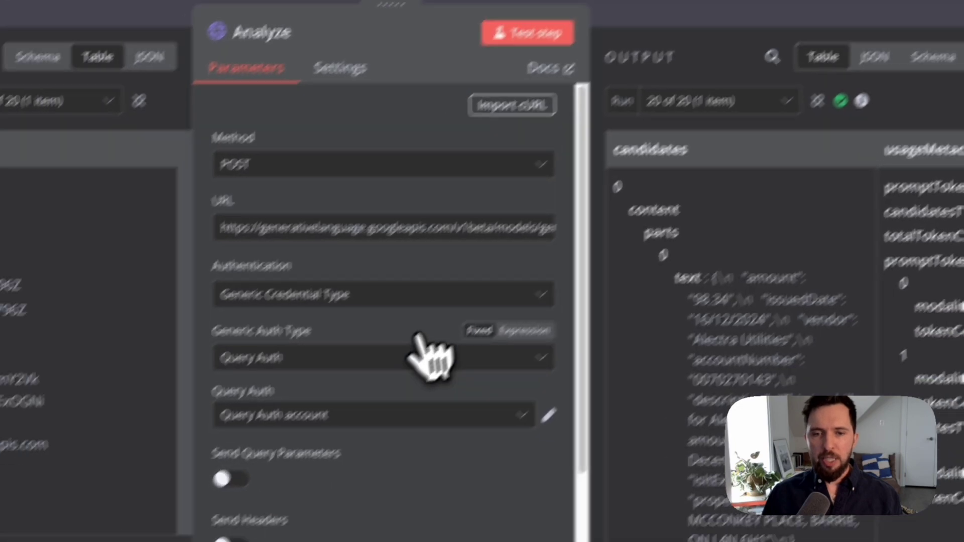
Open the Analyze node's JSON body in the expression editor and examine the fileData section with its mimeType and fileUri
scroll(292, 462, "down", 5)
scroll(462, 302, "up", 2)
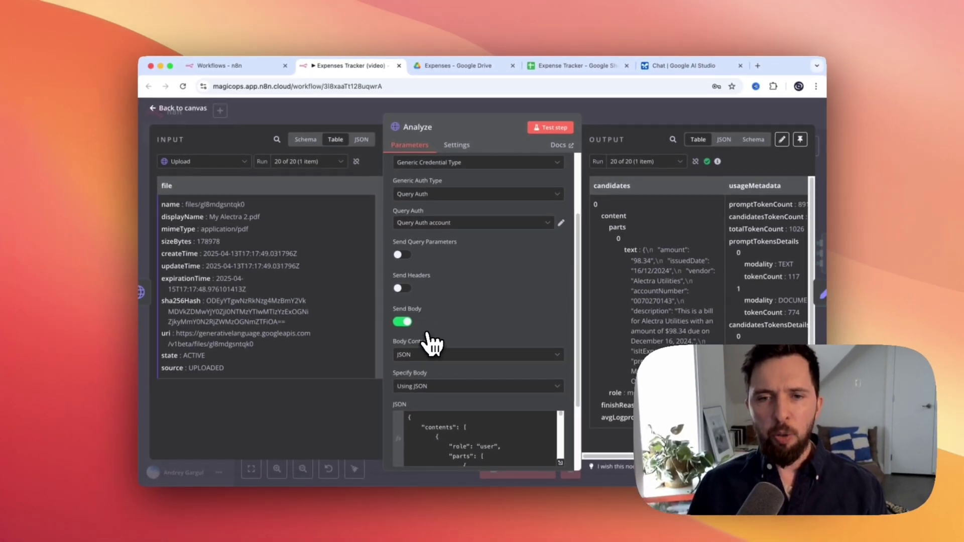
scroll(476, 429, "down", 3)
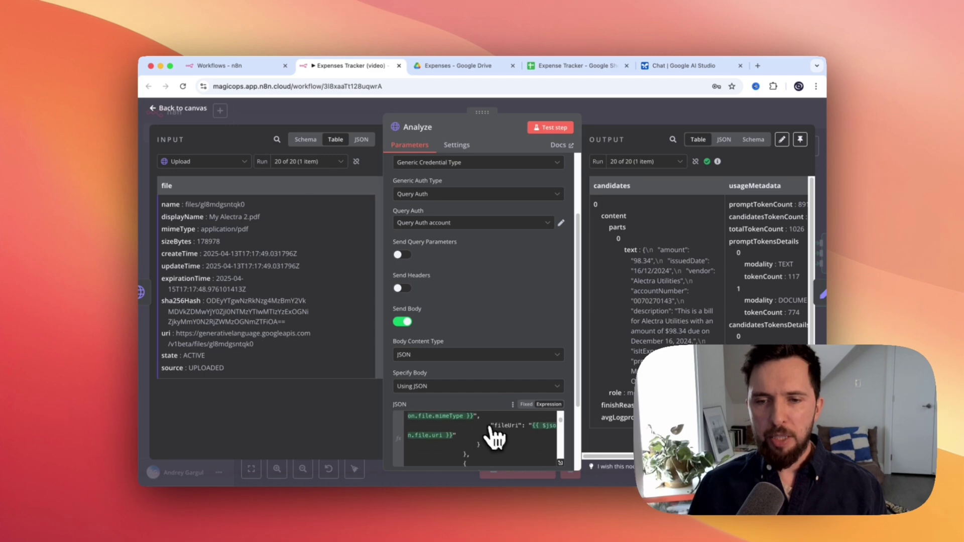
left_click(561, 464)
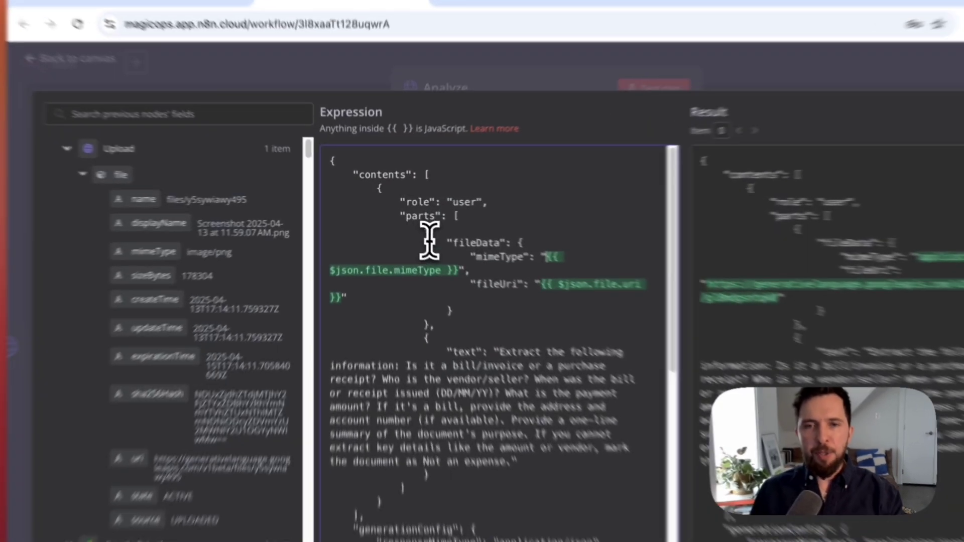
left_click_drag(415, 227, 472, 229)
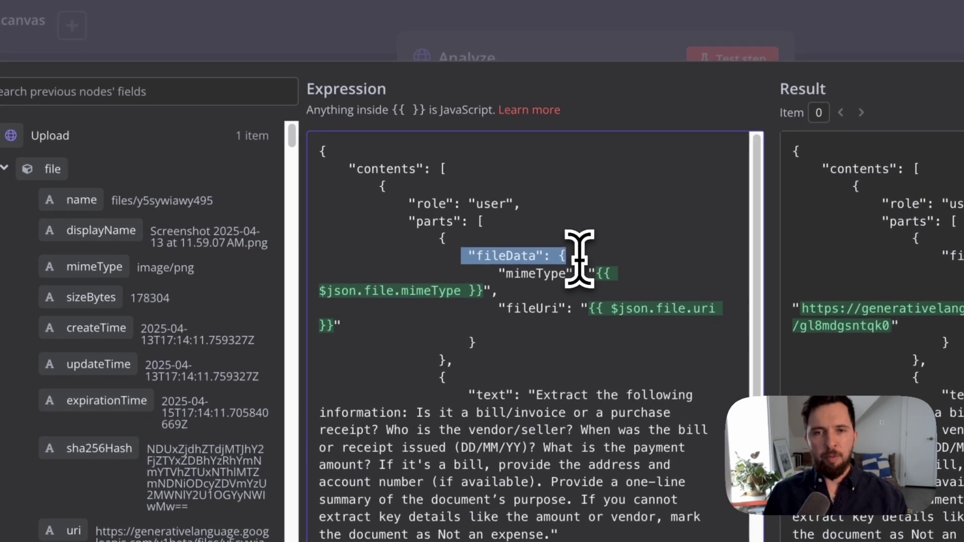
left_click(535, 274)
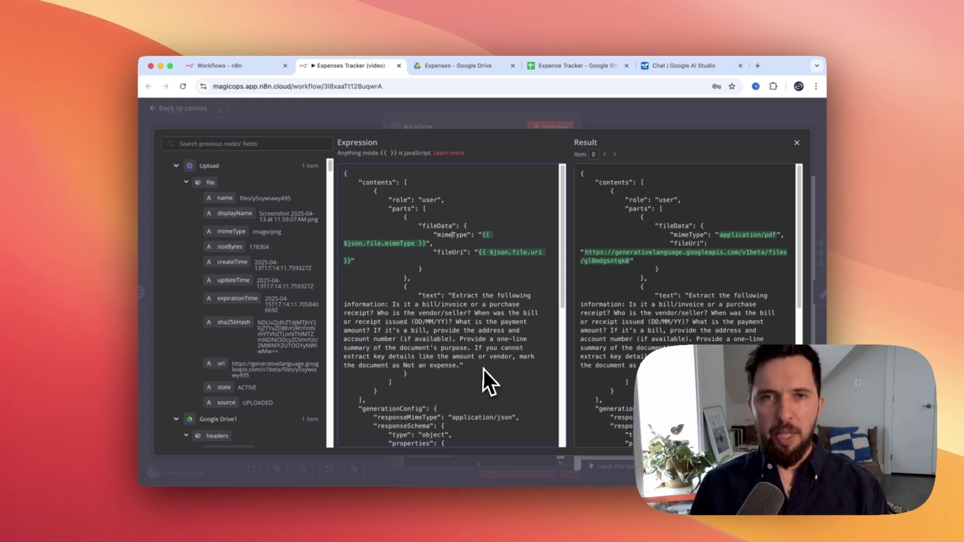
Examine the generationConfig response schema and its required fields, return to the Analyze node, and inspect the extracted text in its output
scroll(489, 369, "down", 5)
scroll(487, 367, "down", 3)
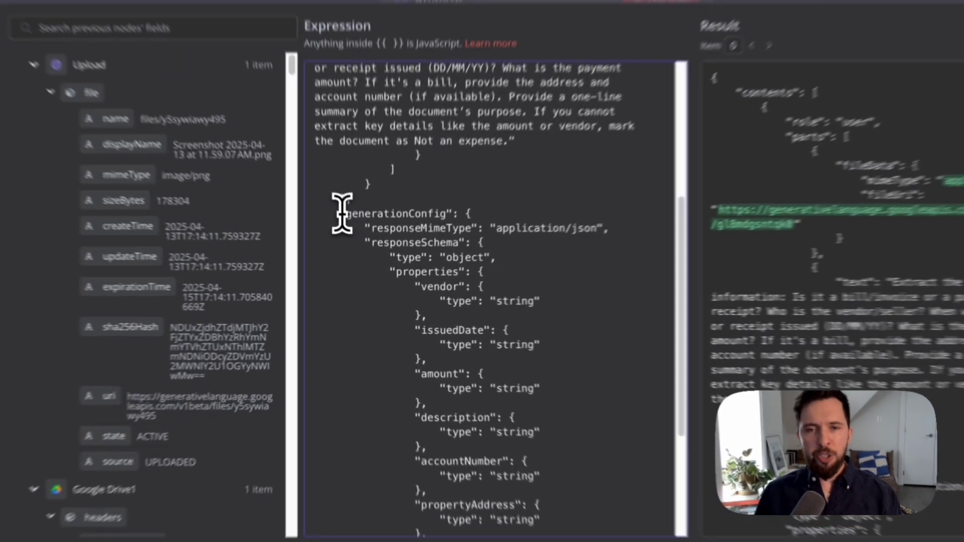
left_click_drag(362, 255, 453, 341)
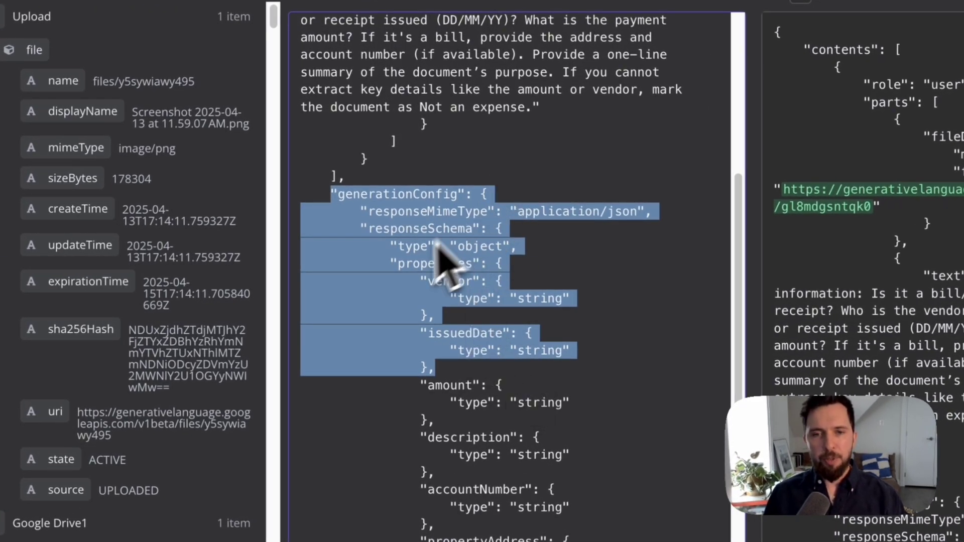
left_click(469, 205)
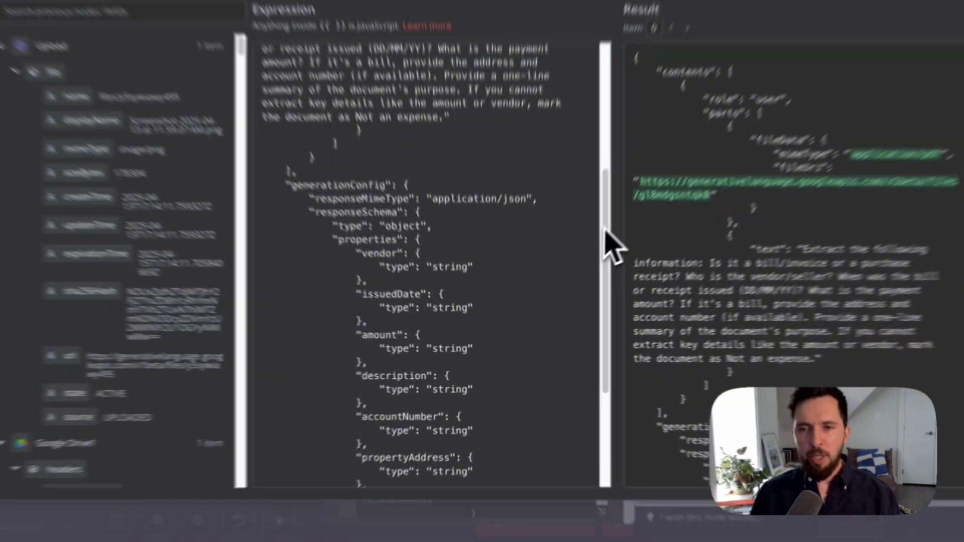
scroll(635, 323, "down", 5)
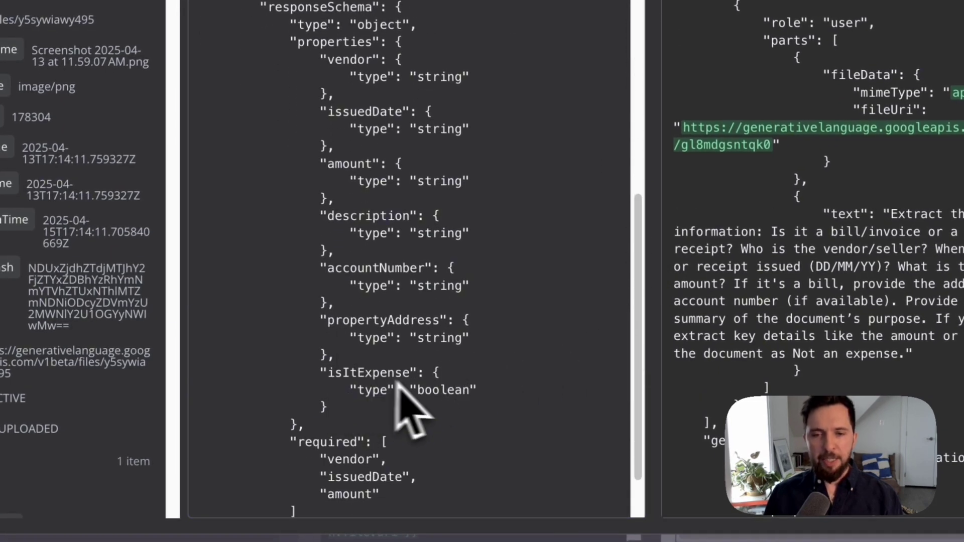
left_click_drag(417, 129, 466, 179)
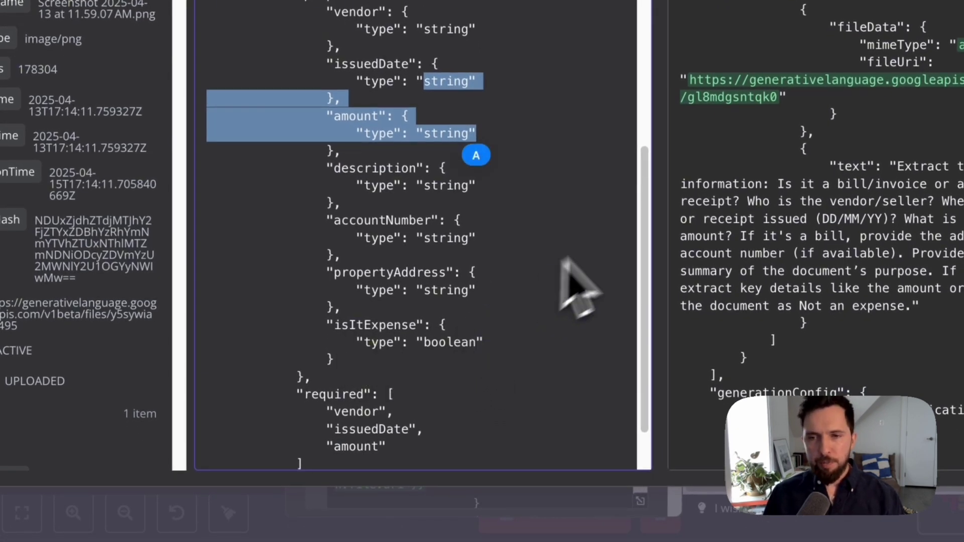
scroll(648, 261, "down", 3)
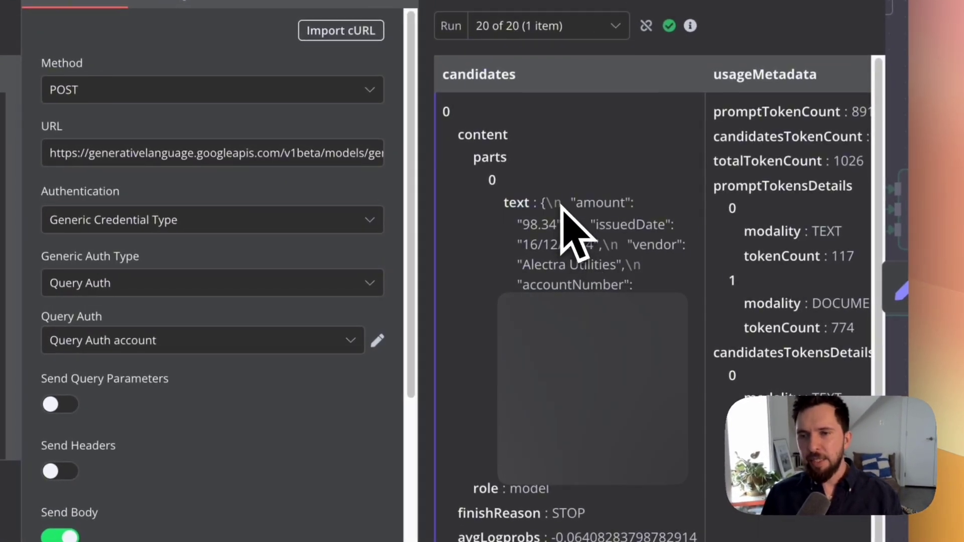
left_click_drag(598, 202, 633, 203)
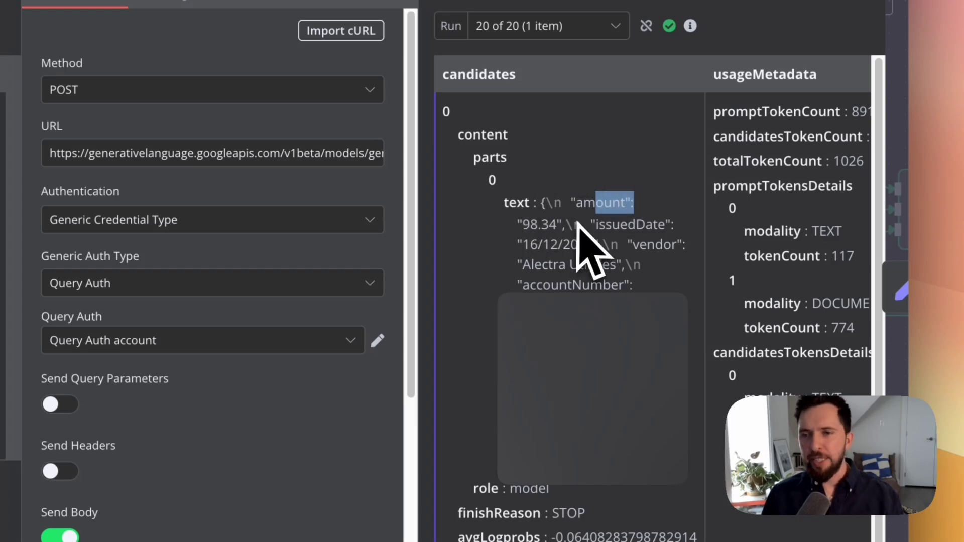
Examine the amount, issuedDate and vendor values in the Analyze node's output text, and return to the canvas
left_click_drag(577, 201, 626, 202)
left_click_drag(531, 225, 586, 246)
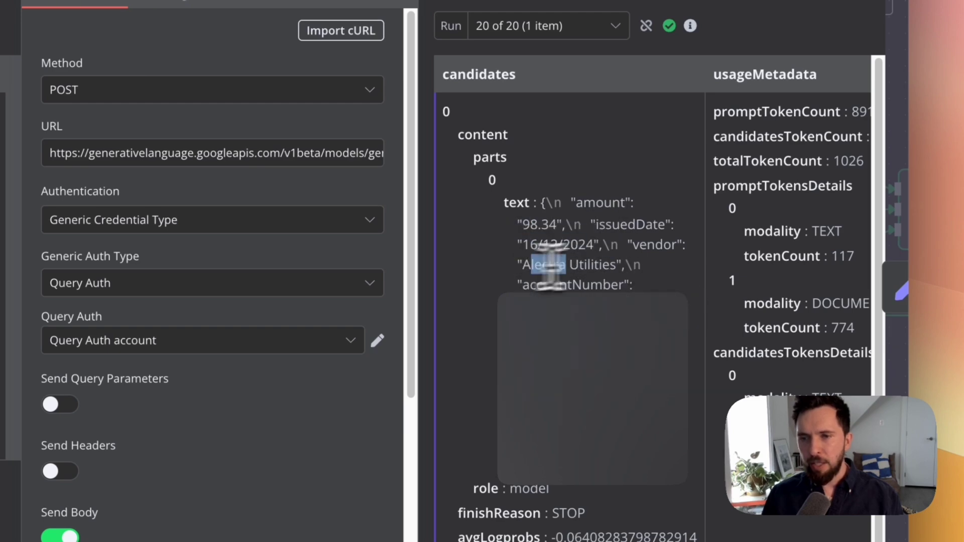
left_click_drag(531, 264, 613, 276)
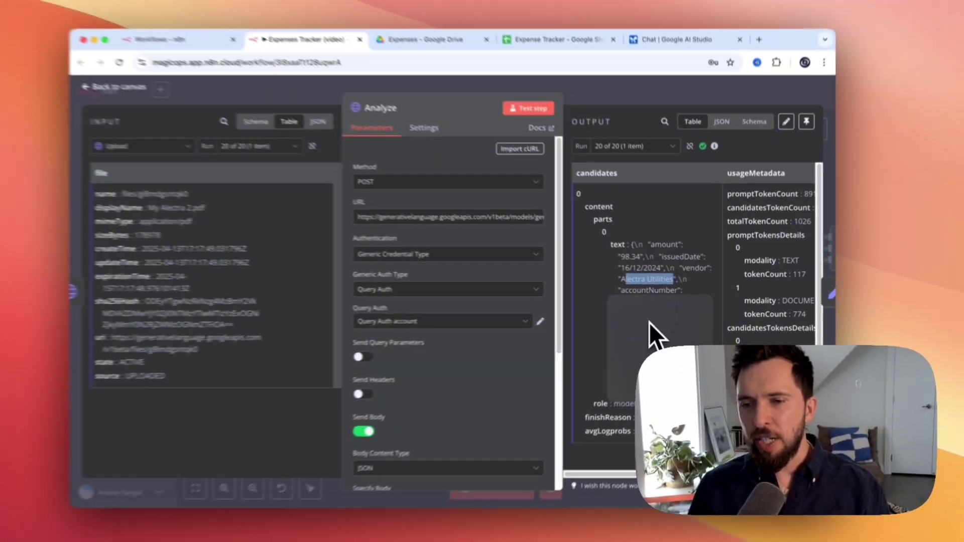
key("Escape")
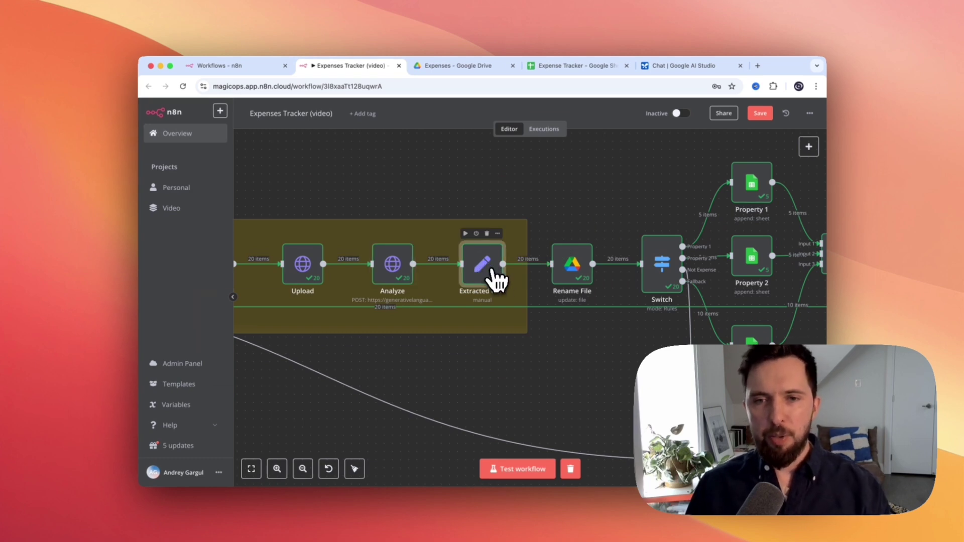
Open the Extracted data node and compare its amount field with the amount in the Analyze input text
double_click(490, 269)
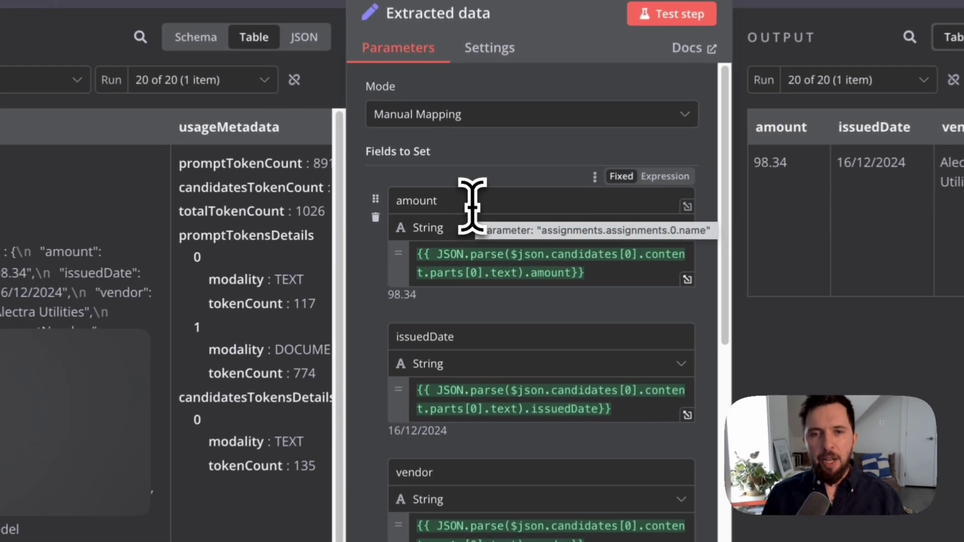
left_click(445, 222)
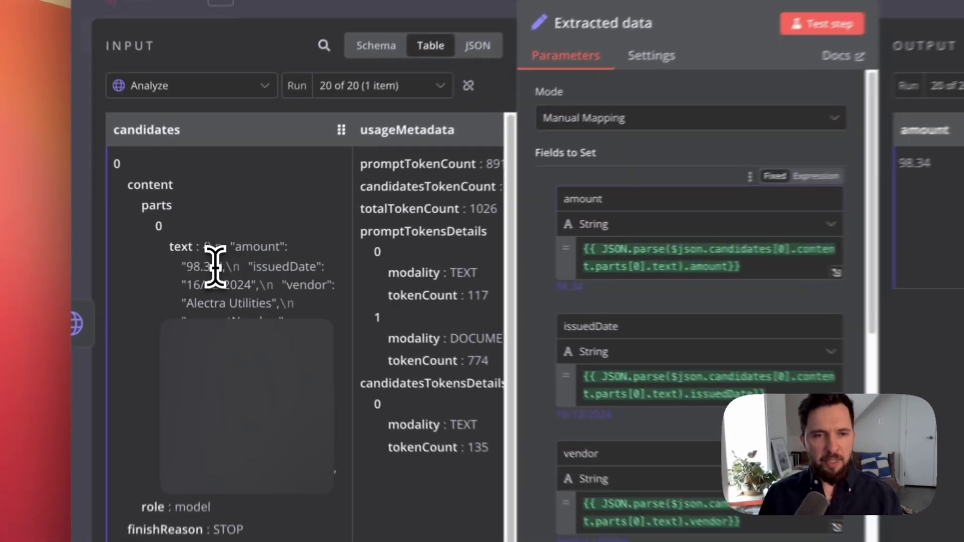
double_click(204, 260)
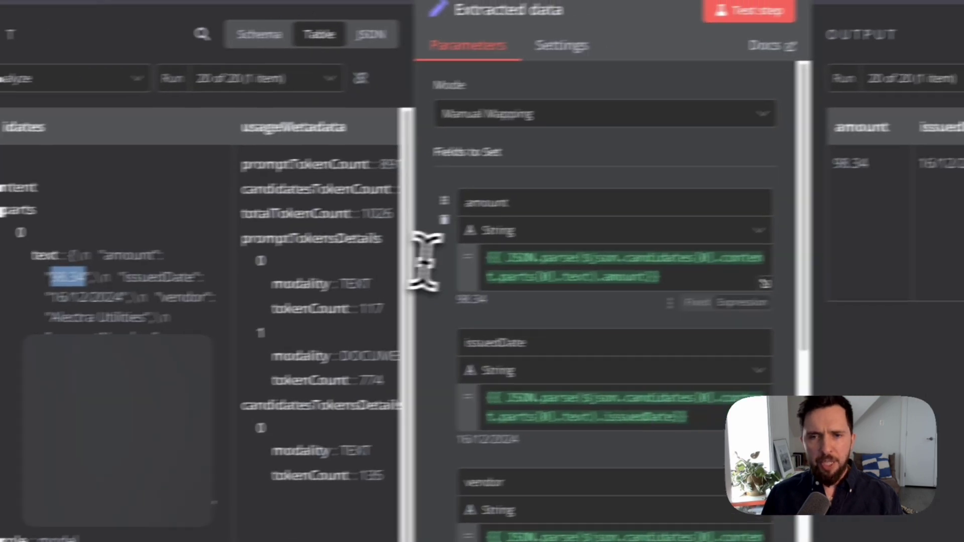
Examine the JSON.parse expressions behind the amount and issuedDate fields, and close the Extracted data node
left_click(648, 251)
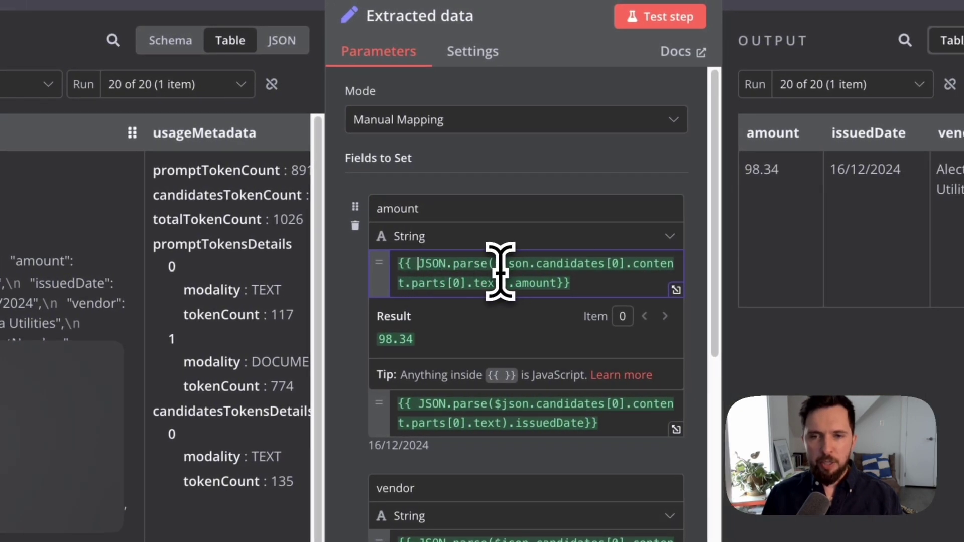
left_click_drag(498, 264, 523, 281)
left_click(564, 276)
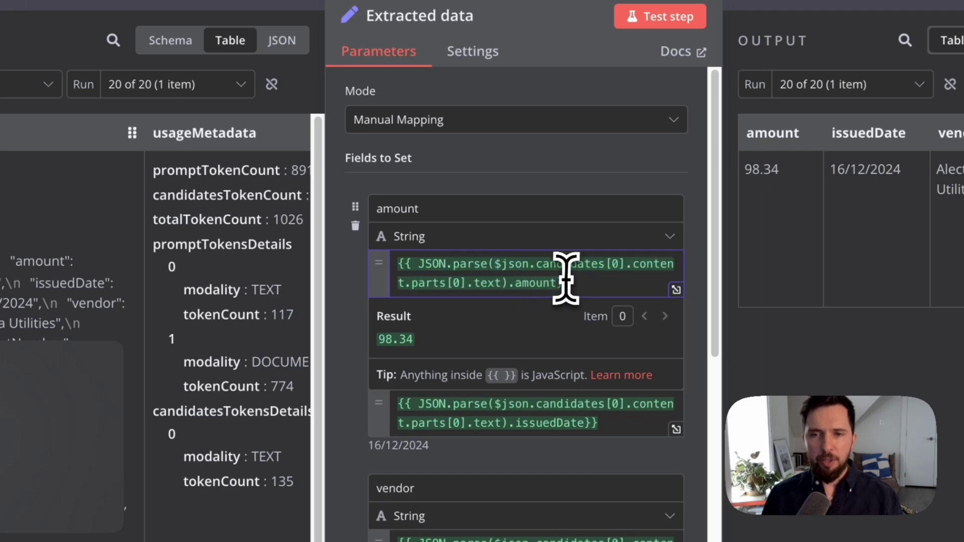
left_click(417, 308)
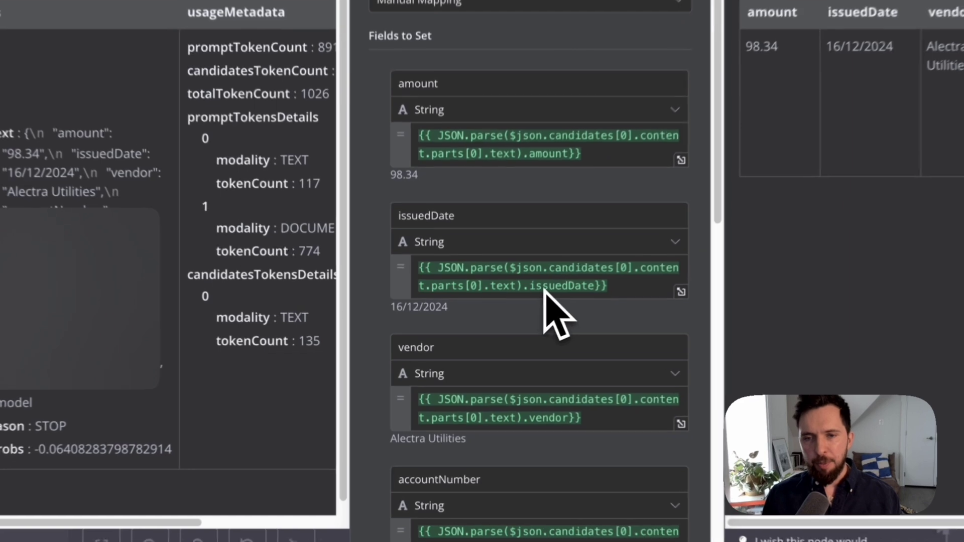
left_click(520, 330)
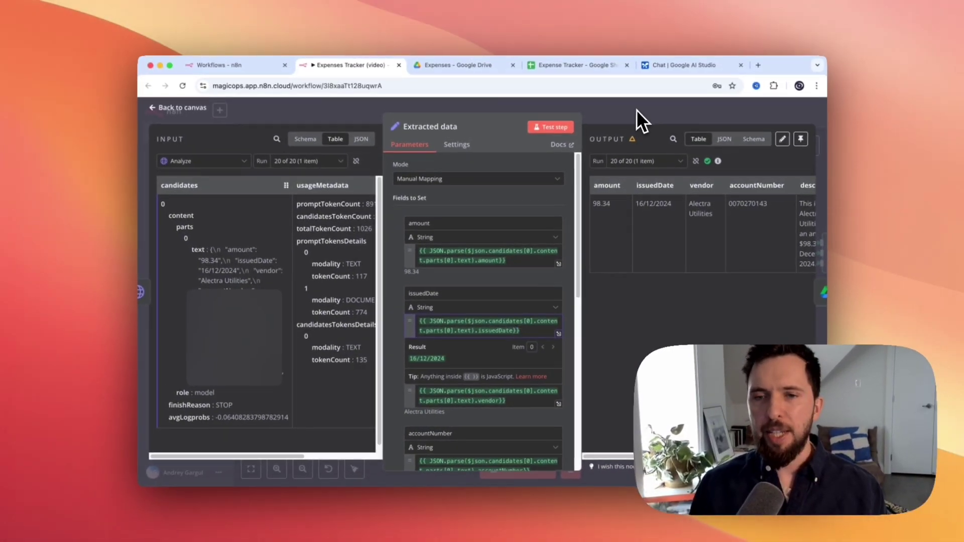
left_click(637, 110)
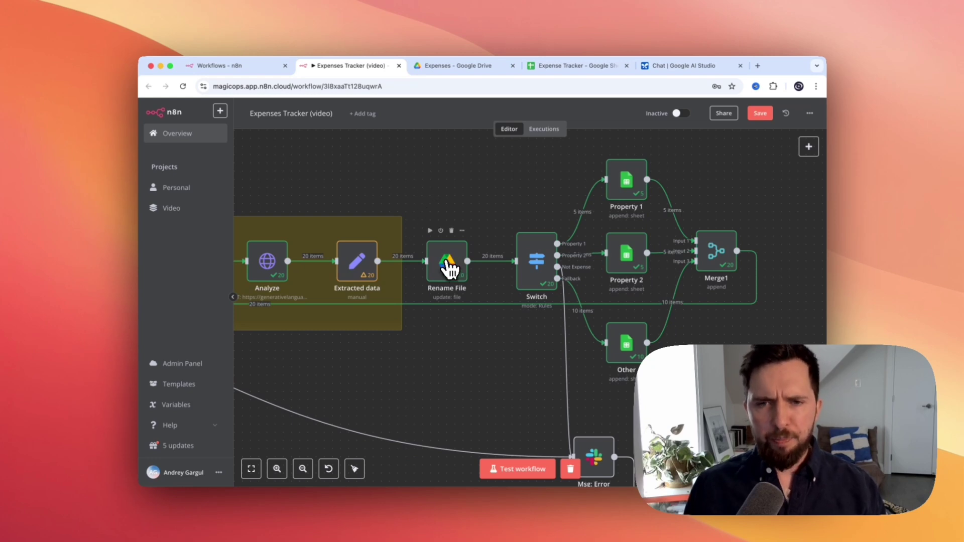
Open the Rename File node, view its input as a schema, and examine the File to Update and New Updated File Name expressions
double_click(448, 266)
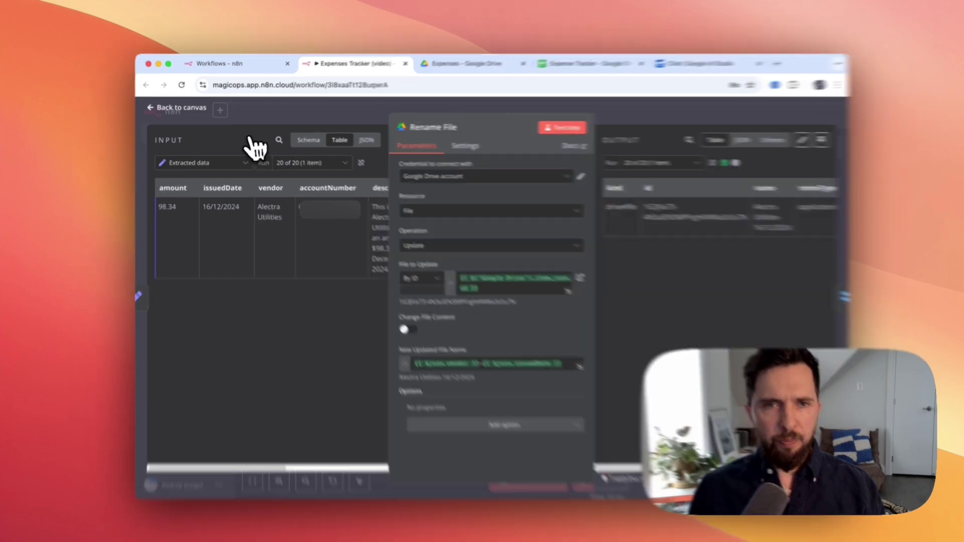
left_click(306, 139)
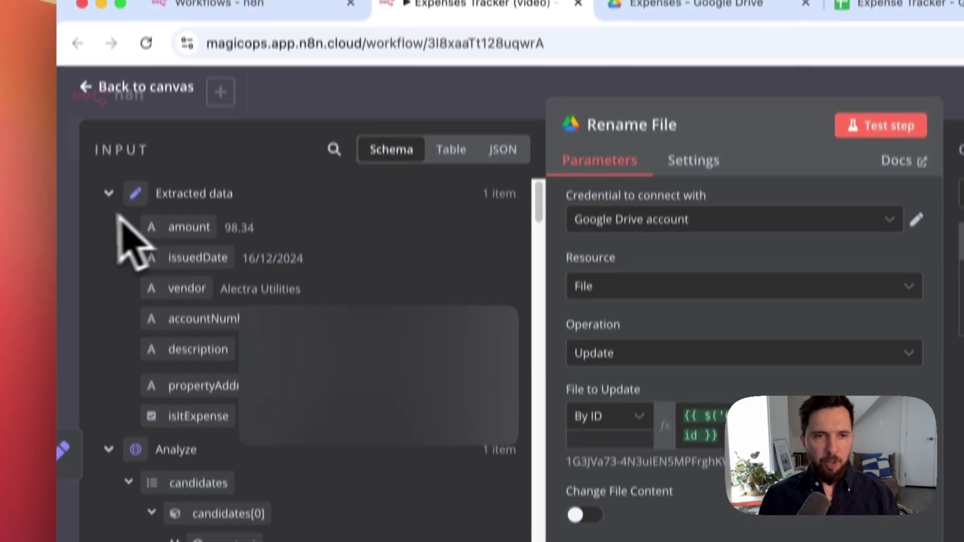
left_click(108, 193)
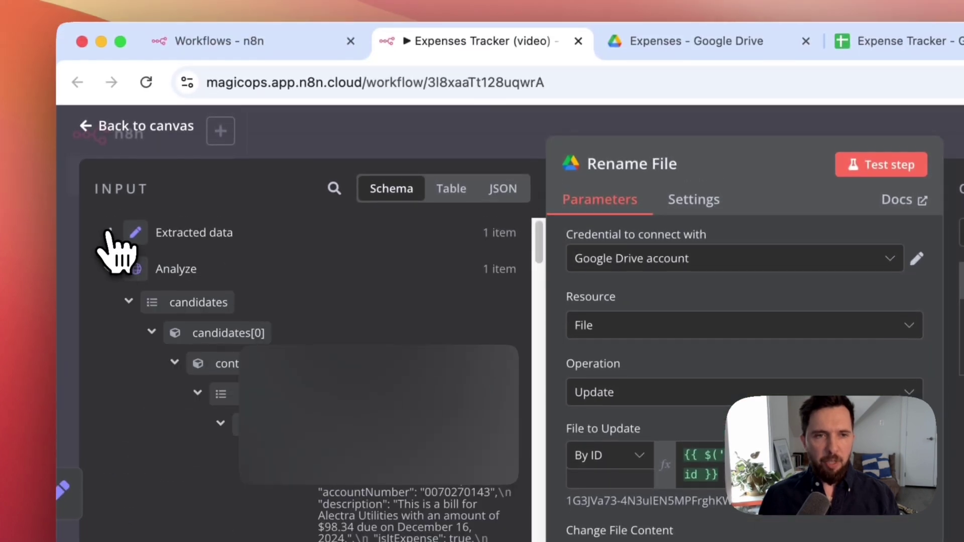
left_click(107, 238)
left_click(108, 264)
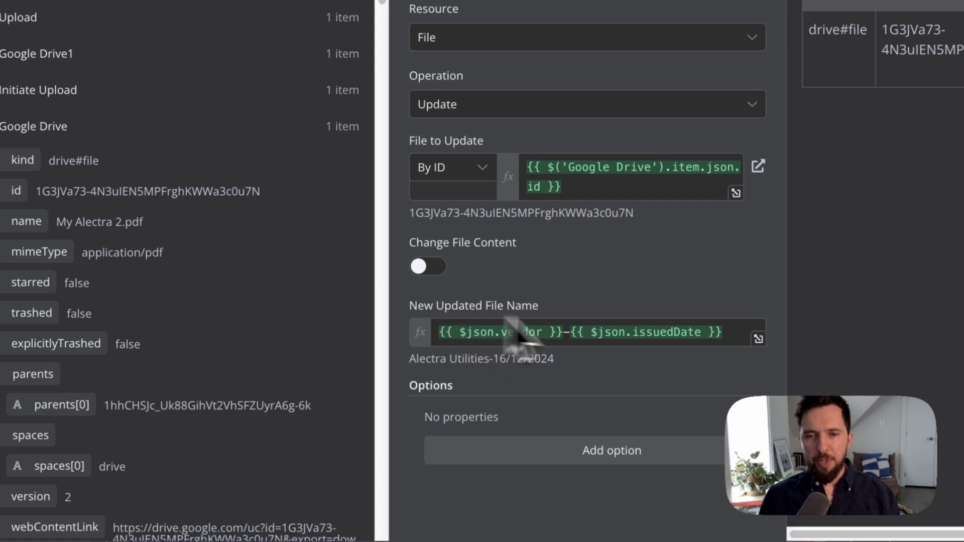
left_click(492, 333)
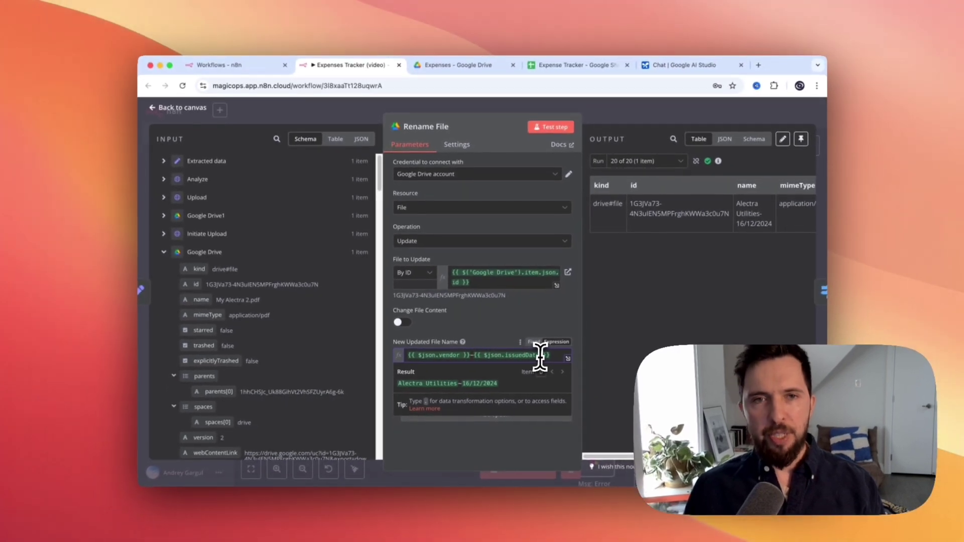
key("Escape")
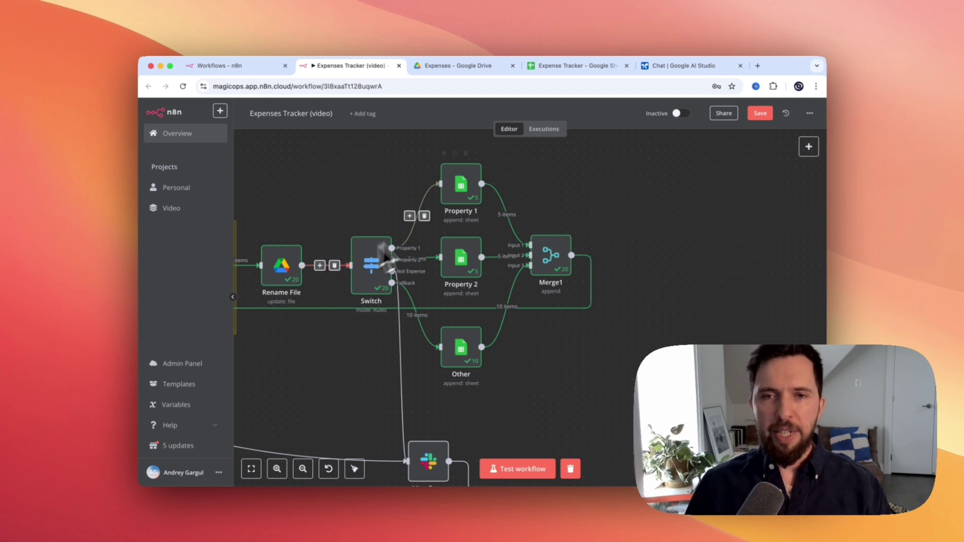
Open the Switch node and examine its Property 1, Property 2 and Not Expense routing rules and its fallback output
double_click(373, 267)
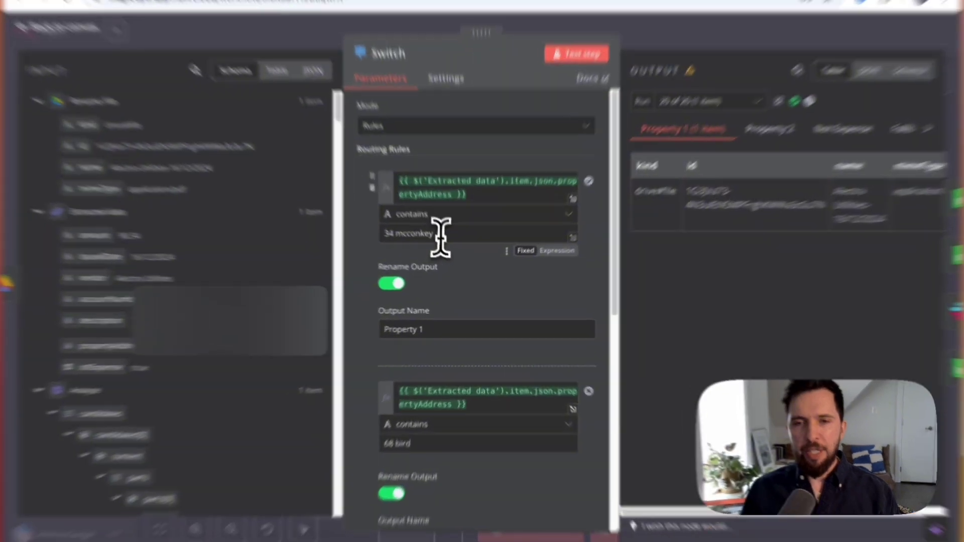
left_click_drag(452, 259, 402, 260)
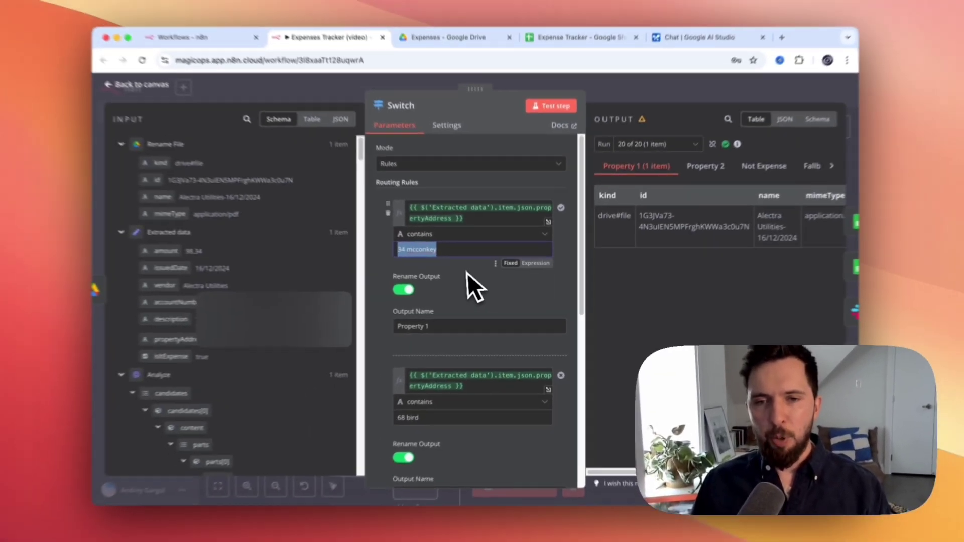
scroll(467, 274, "down", 5)
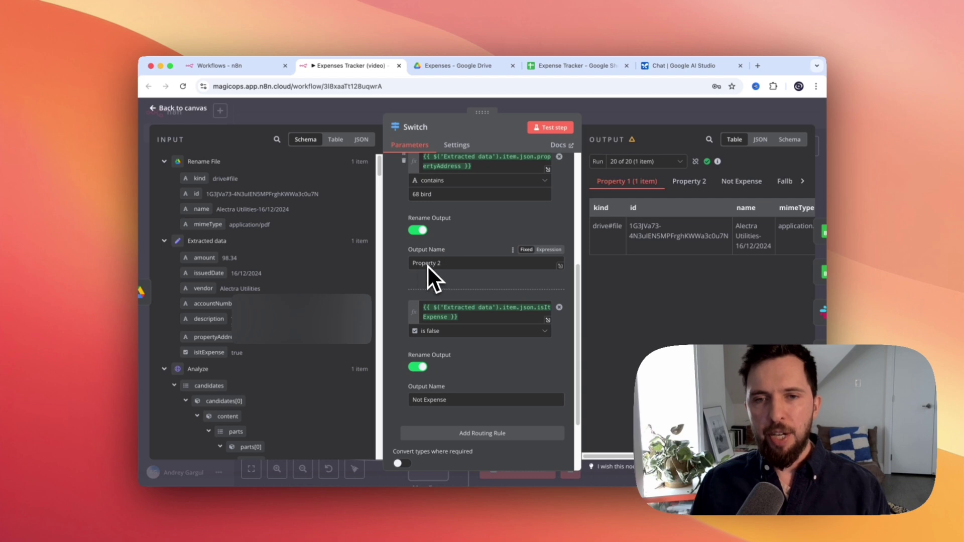
scroll(492, 251, "down", 3)
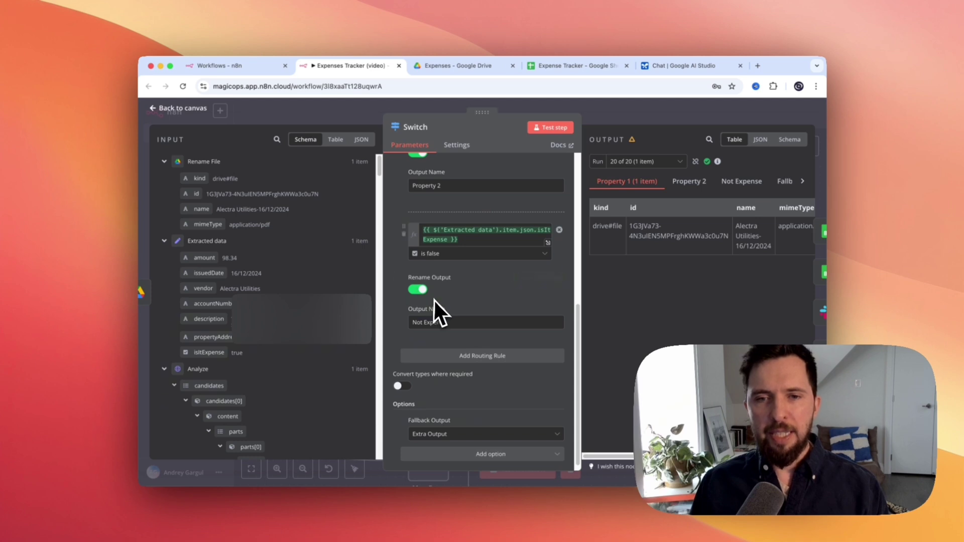
scroll(422, 291, "down", 1)
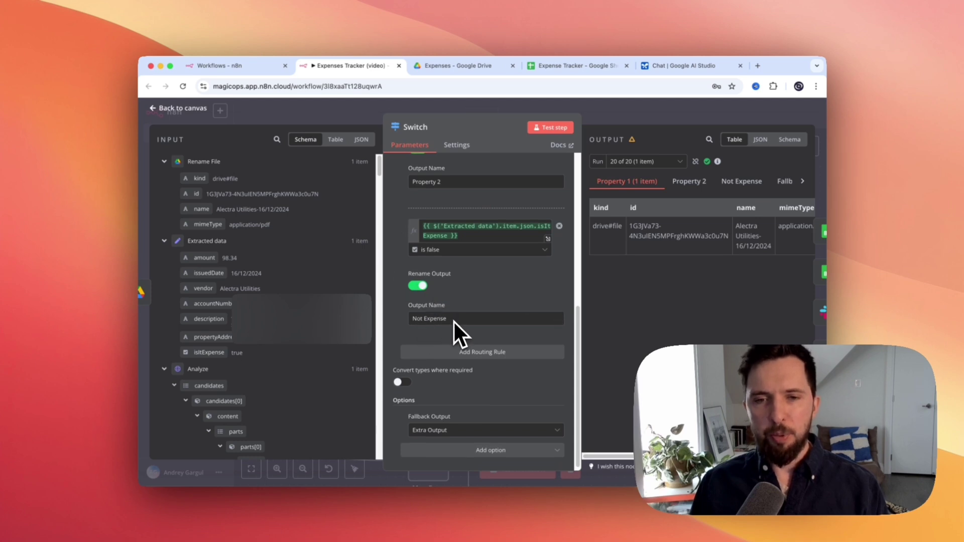
scroll(426, 316, "down", 1)
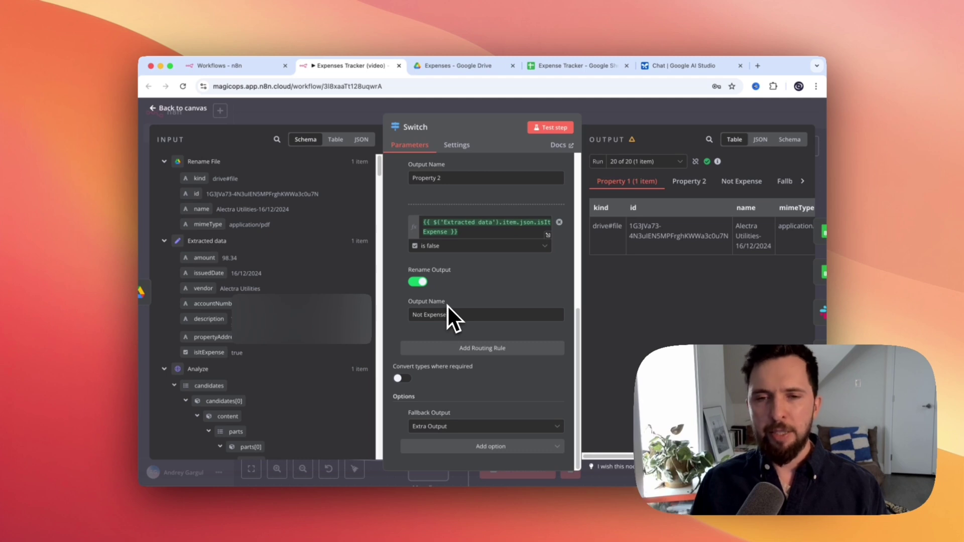
key("Escape")
Open the Msg: Error Slack node, examine its message recipient and Message Text expression, and close it
mouse_move(423, 219)
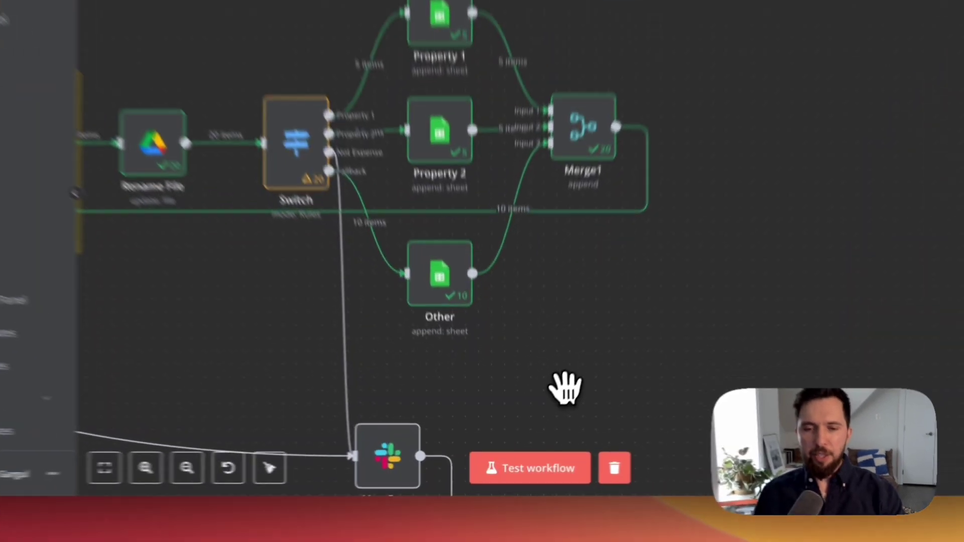
left_click_drag(541, 418, 541, 317)
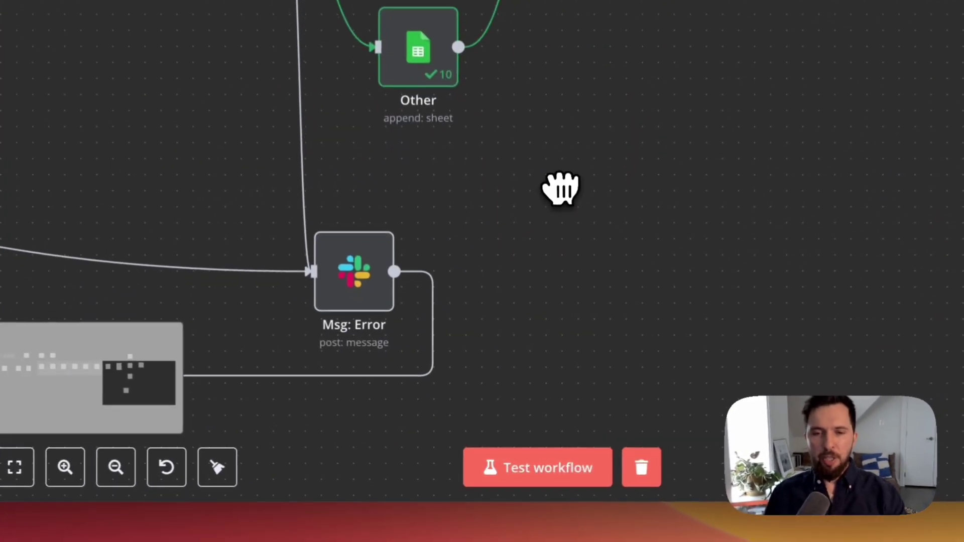
double_click(372, 266)
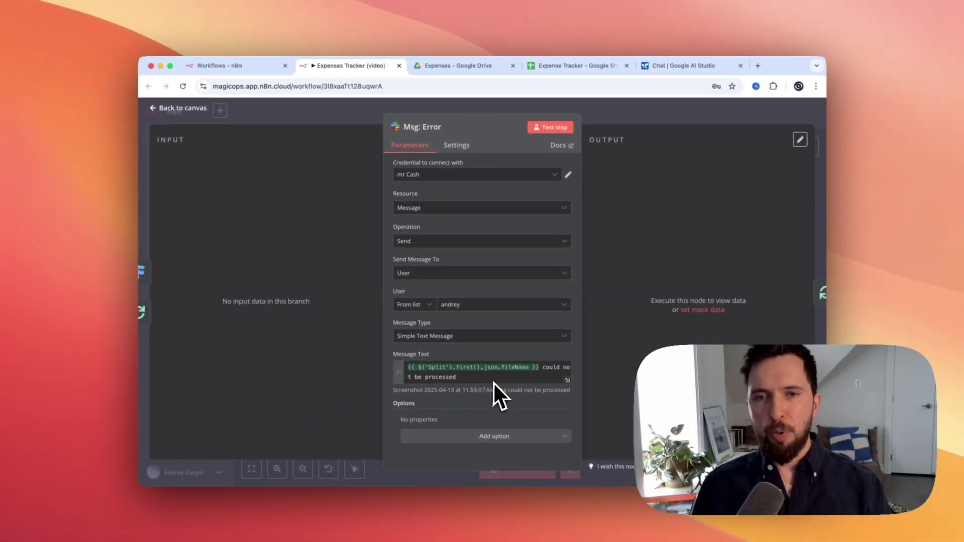
key("Escape")
Open the Property 1 node and examine its Append Row operation, Expense Tracker document, target sheet and manual column mapping
double_click(459, 222)
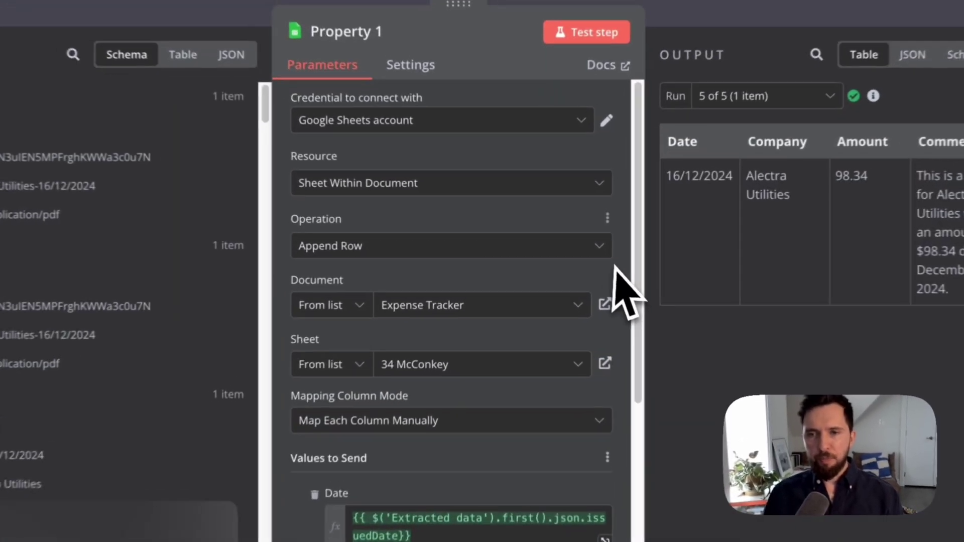
scroll(579, 243, "down", 1)
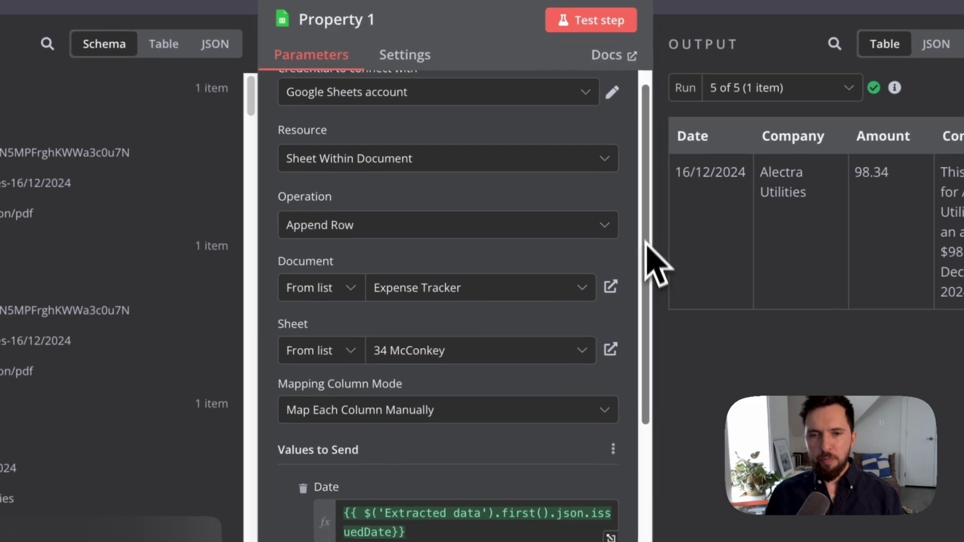
left_click_drag(646, 245, 644, 390)
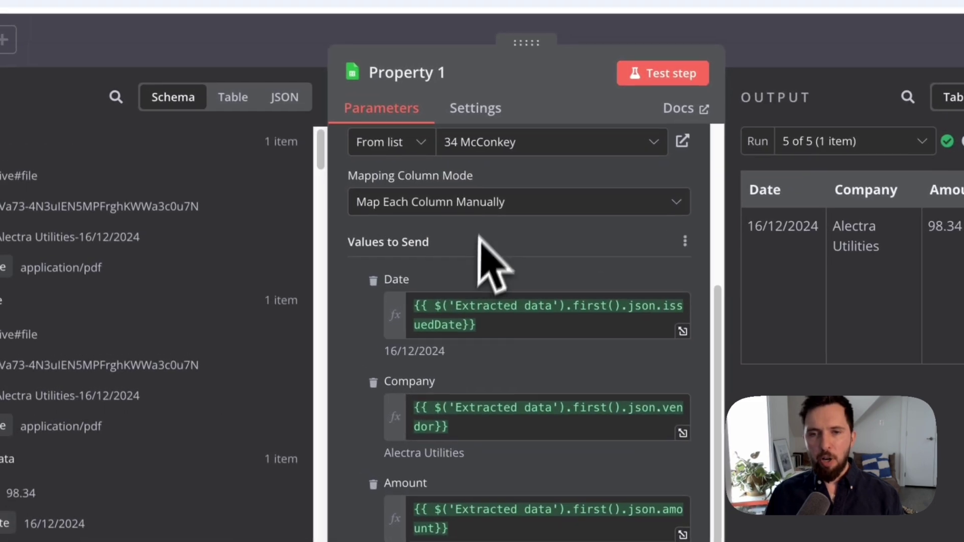
Compare the Date, Company, Amount, Comments and Link mappings with the Extracted data input fields, and close the Property 1 node
left_click(480, 331)
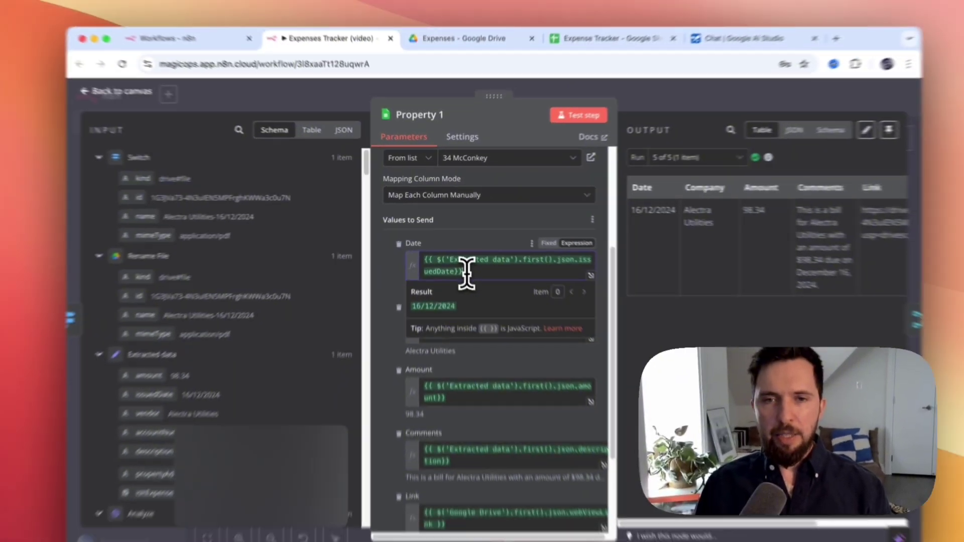
scroll(142, 351, "down", 2)
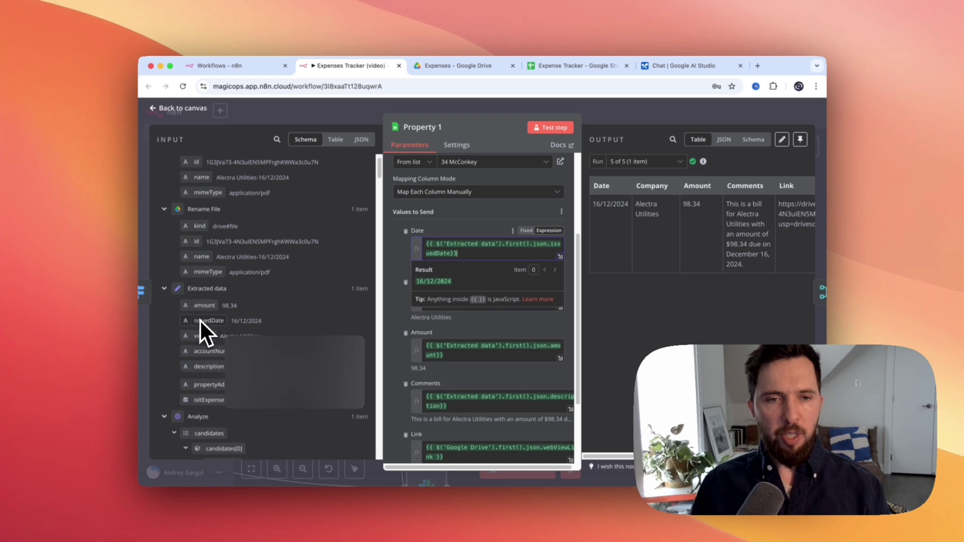
scroll(200, 325, "down", 1)
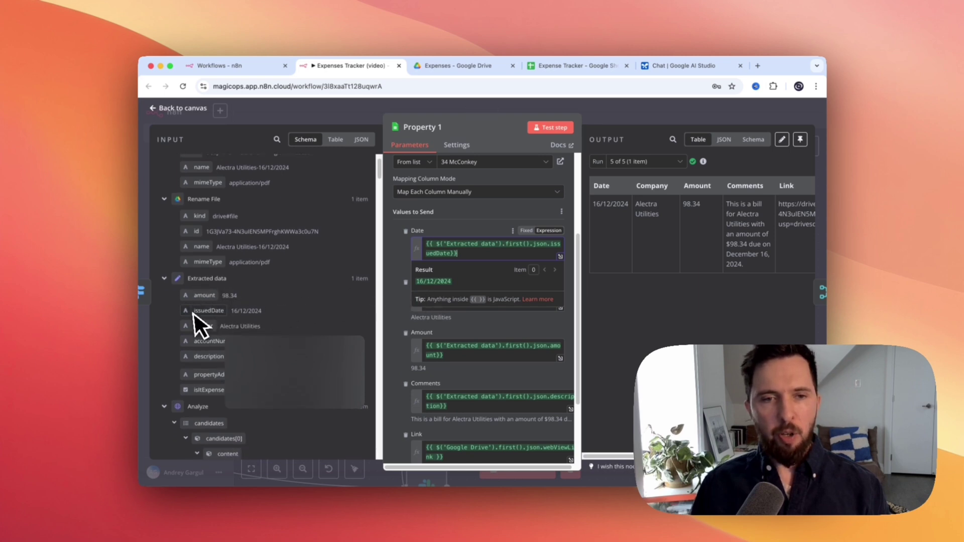
scroll(422, 332, "down", 4)
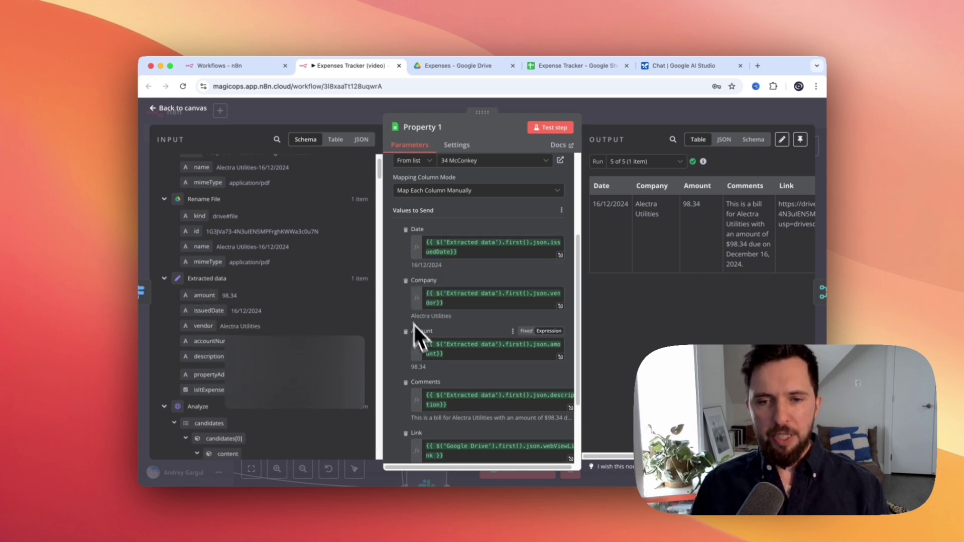
left_click(637, 117)
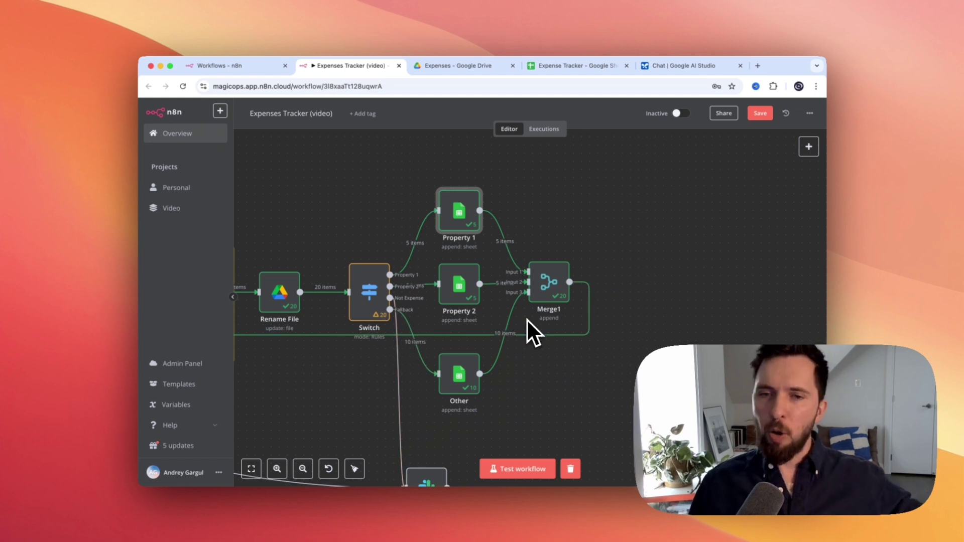
mouse_move(526, 293)
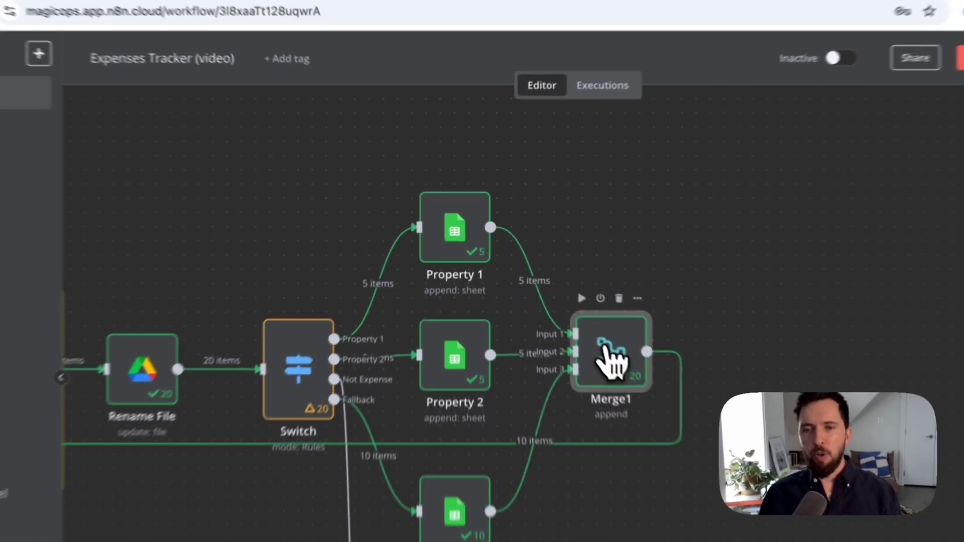
Open the Merge1 node, examine its Append mode and number of inputs, and close it
double_click(549, 296)
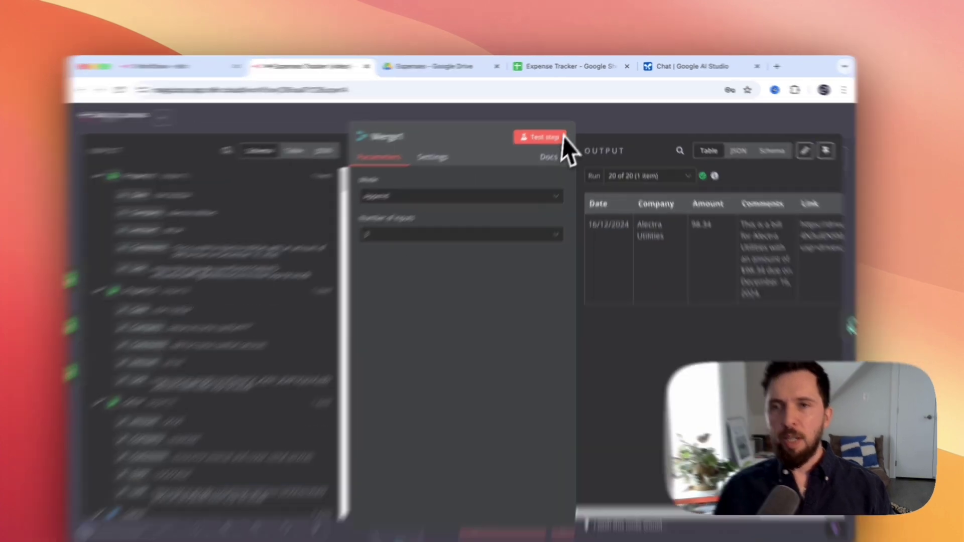
key("Escape")
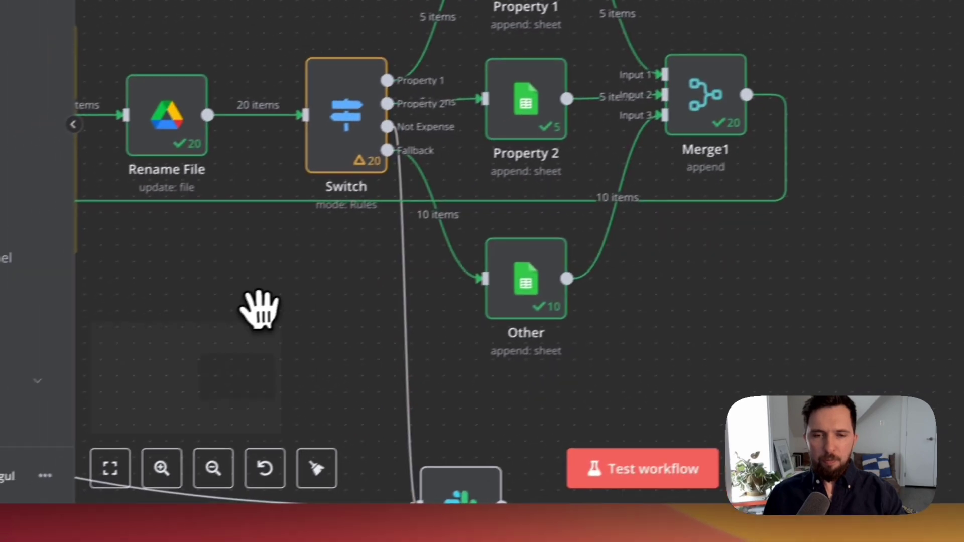
Move the Msg: Processing node below the Split branch and back above it to demonstrate the branch execution order
left_click_drag(2, 428, 835, 349)
left_click_drag(402, 246, 688, 383)
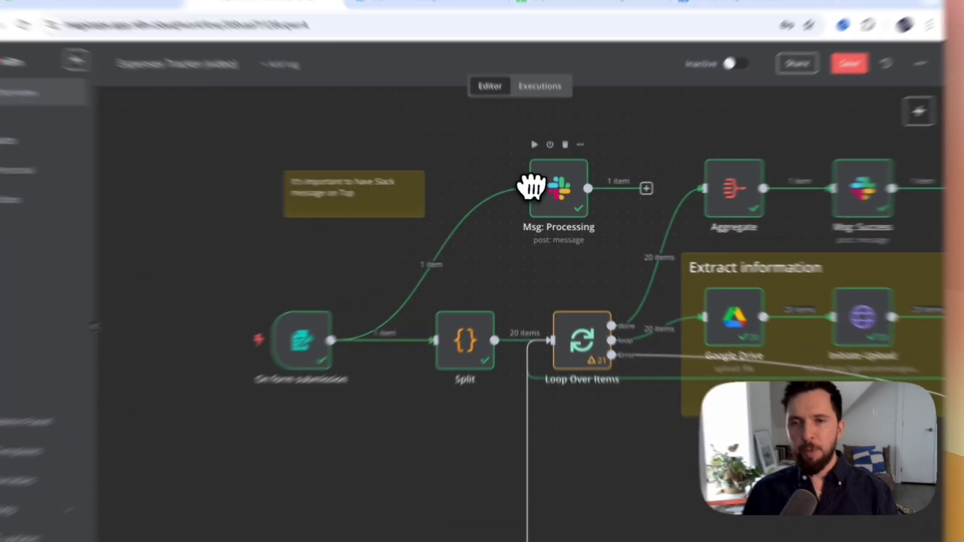
left_click_drag(552, 197, 463, 383)
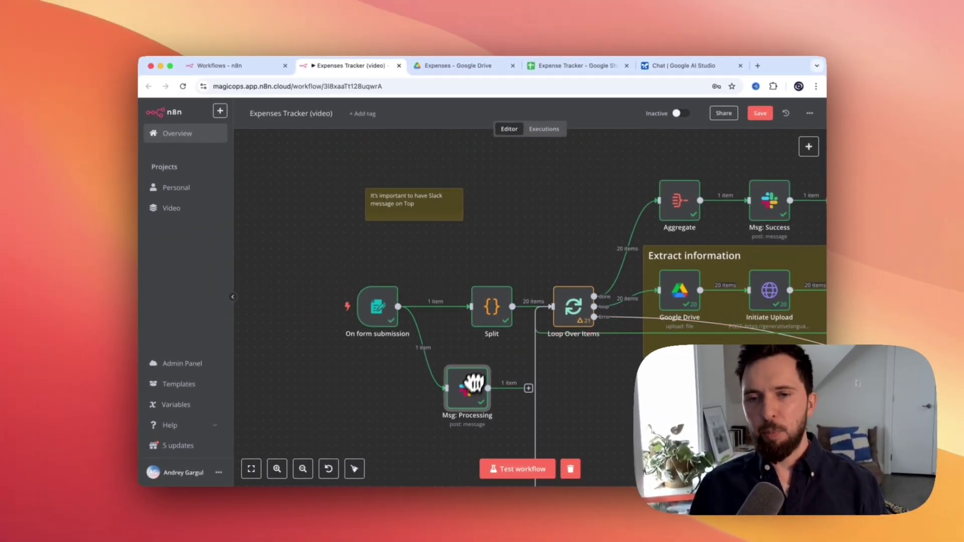
left_click_drag(474, 384, 496, 234)
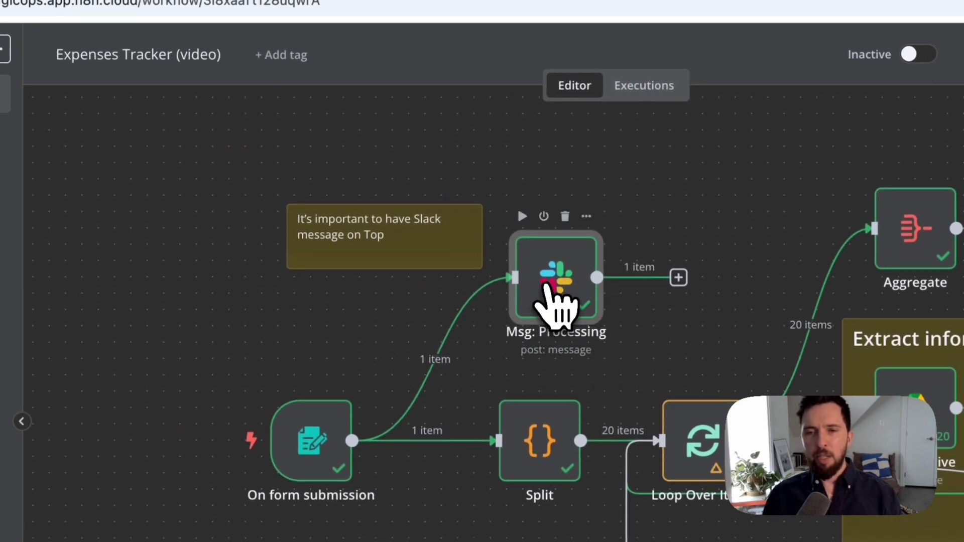
Open the Msg: Processing node, examine its mr Cash credential, Send operation, recipient and Message Text, and close it
double_click(556, 312)
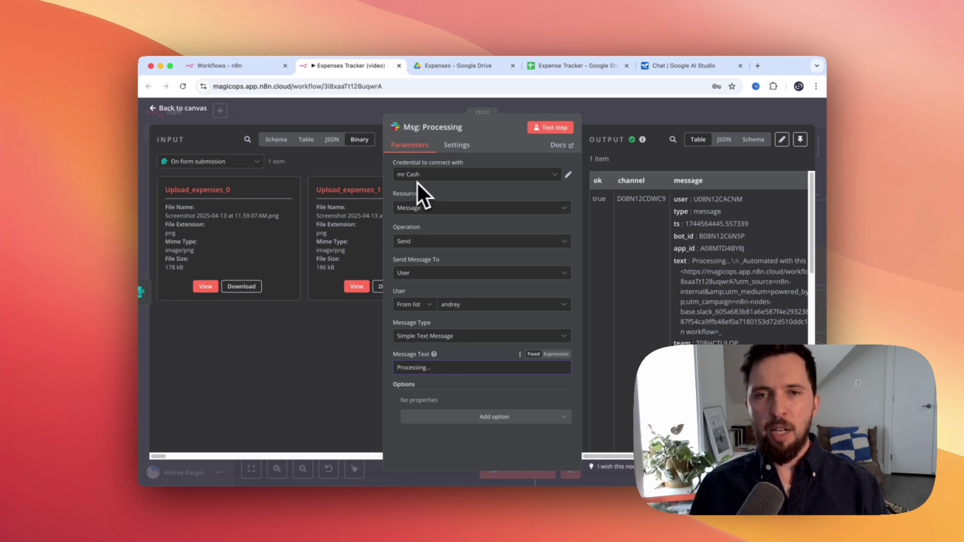
left_click(617, 113)
Open the Aggregate node, compare its Done Branch input as JSON and table with the aggregated Date field output, and close it
scroll(382, 287, "right", 5)
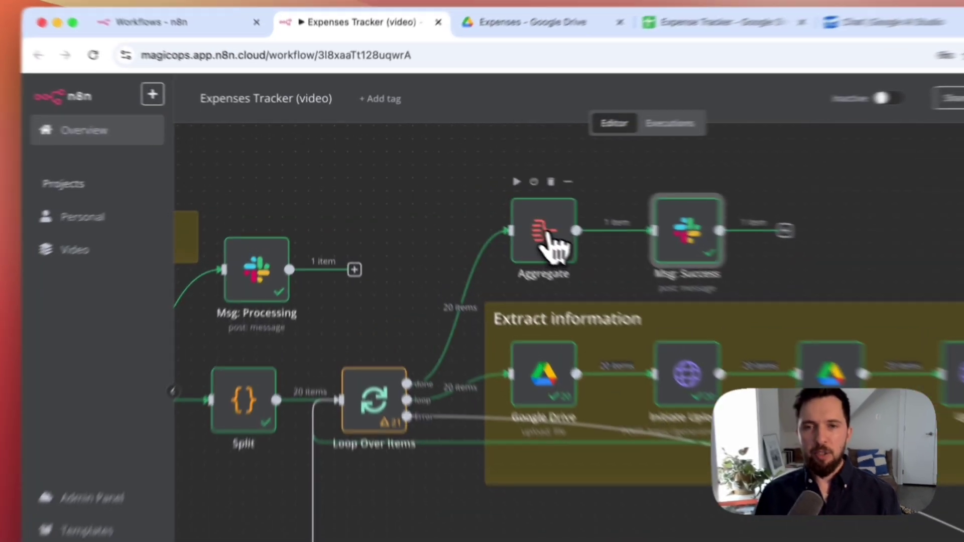
double_click(471, 203)
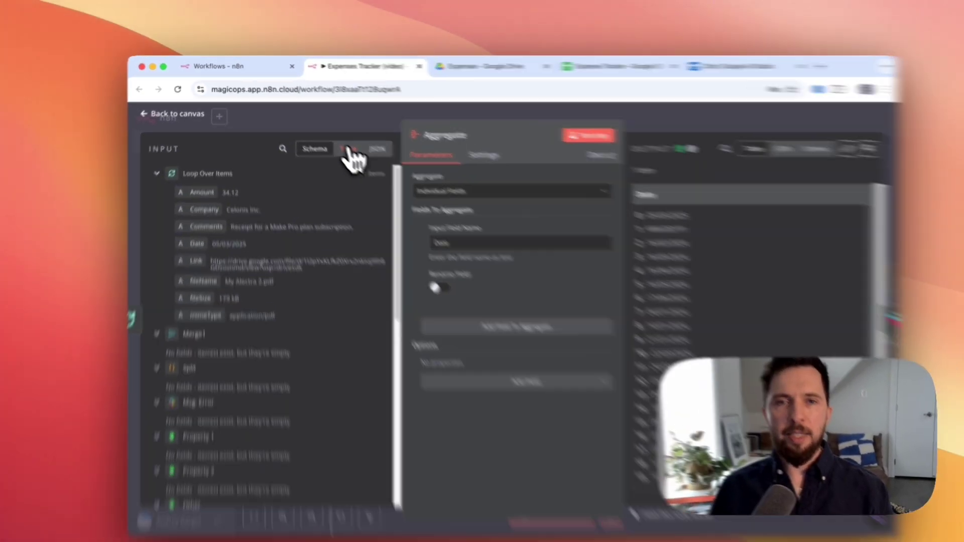
left_click(376, 148)
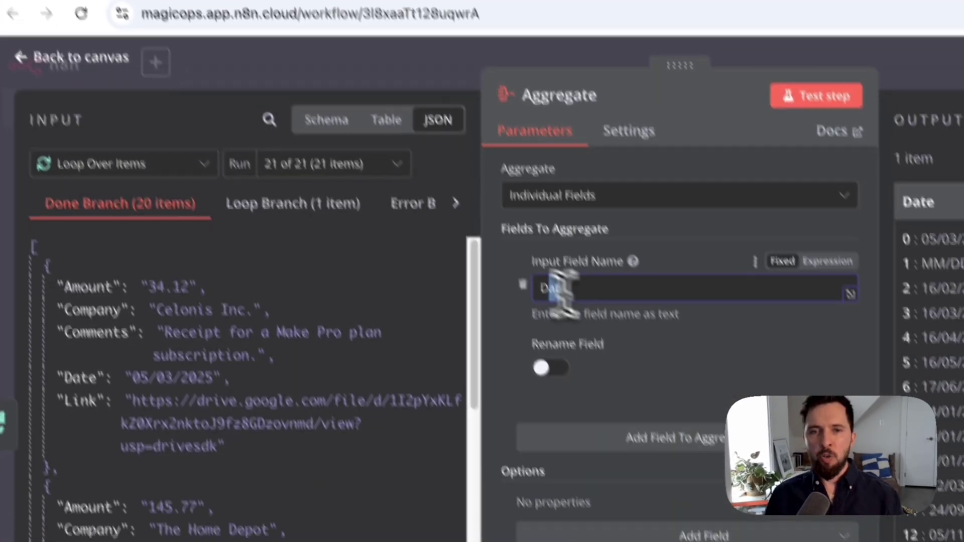
double_click(617, 391)
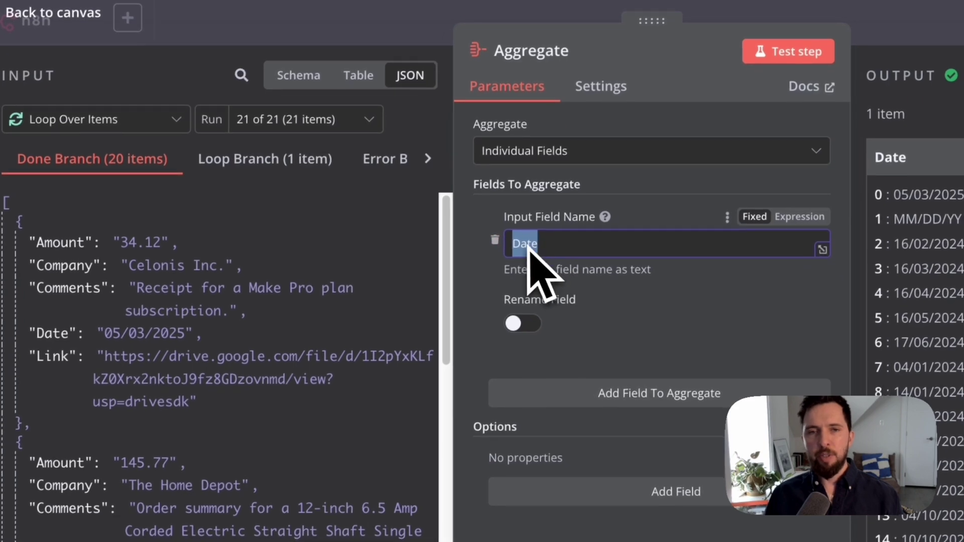
left_click(552, 246)
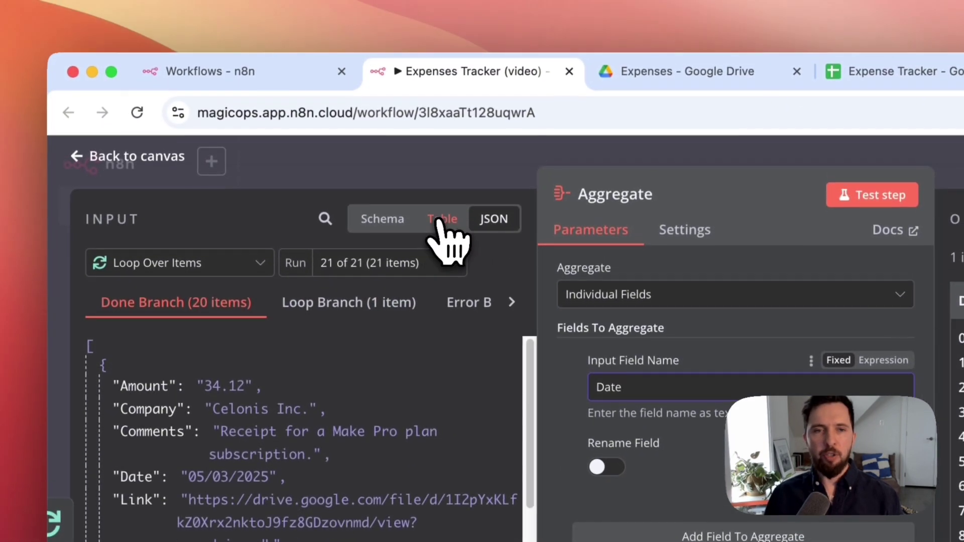
left_click(441, 221)
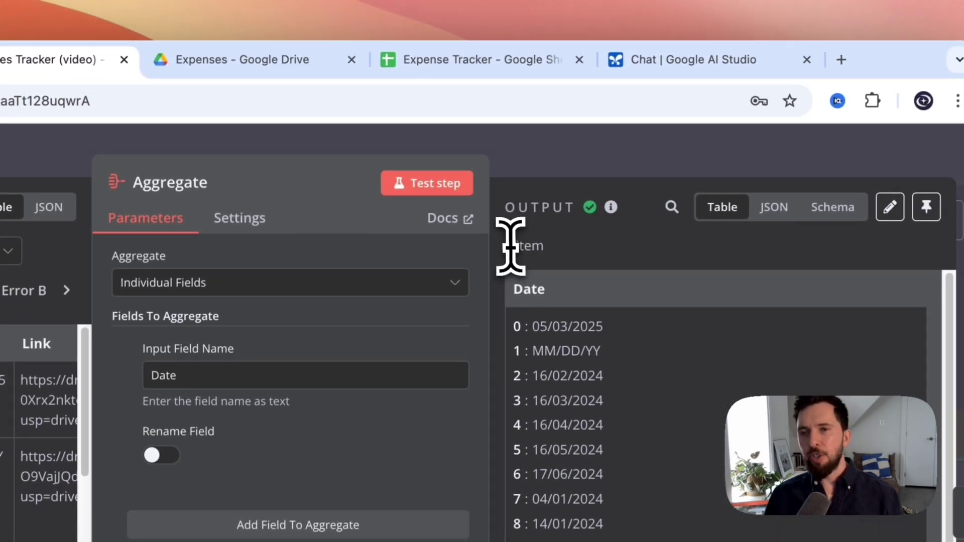
left_click_drag(535, 235, 565, 235)
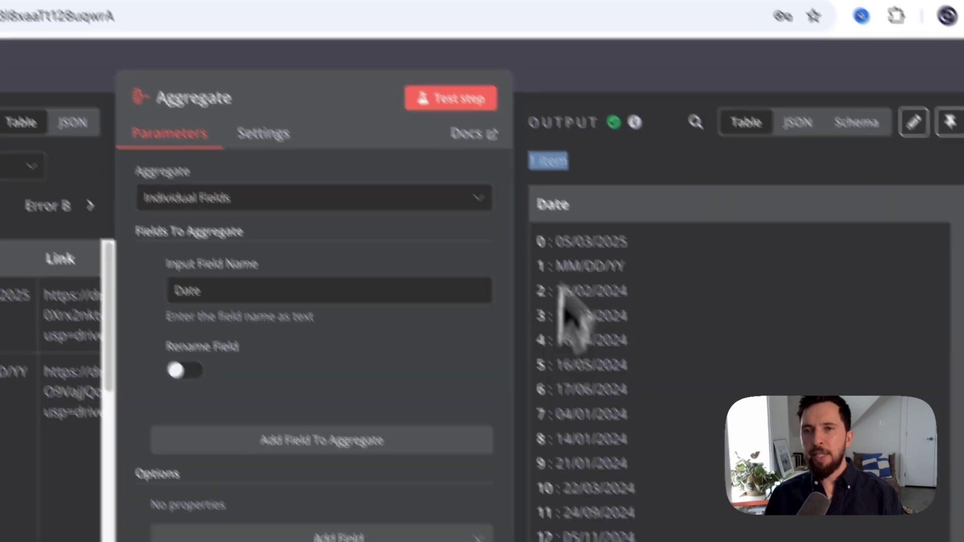
left_click(645, 161)
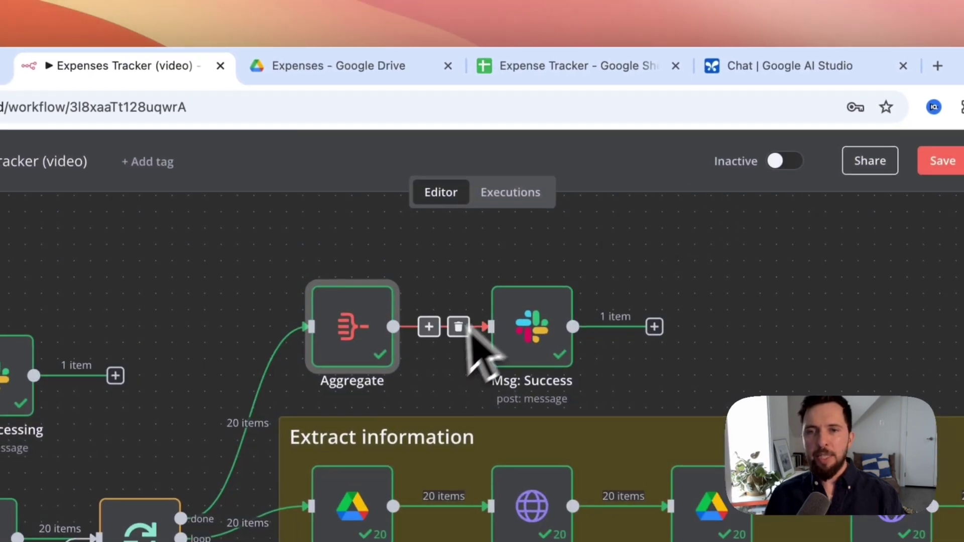
Open the Msg: Success node, examine its input schema and the Date length expression in the Message Text, and close it
double_click(553, 346)
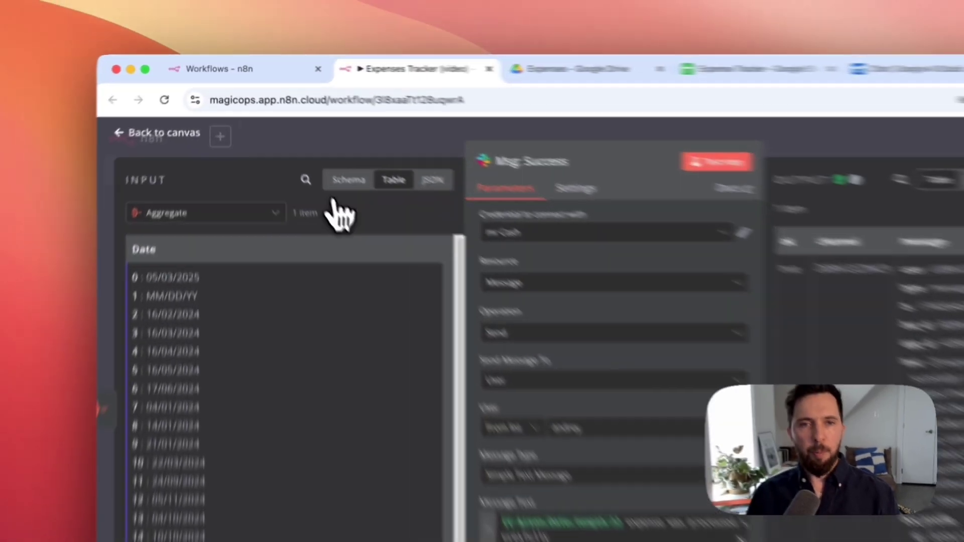
left_click(305, 139)
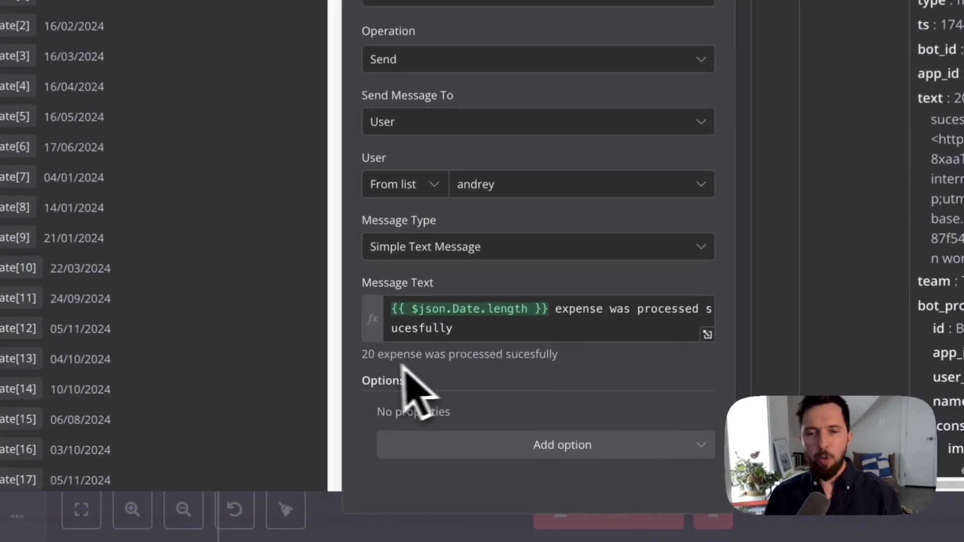
left_click_drag(393, 390, 501, 394)
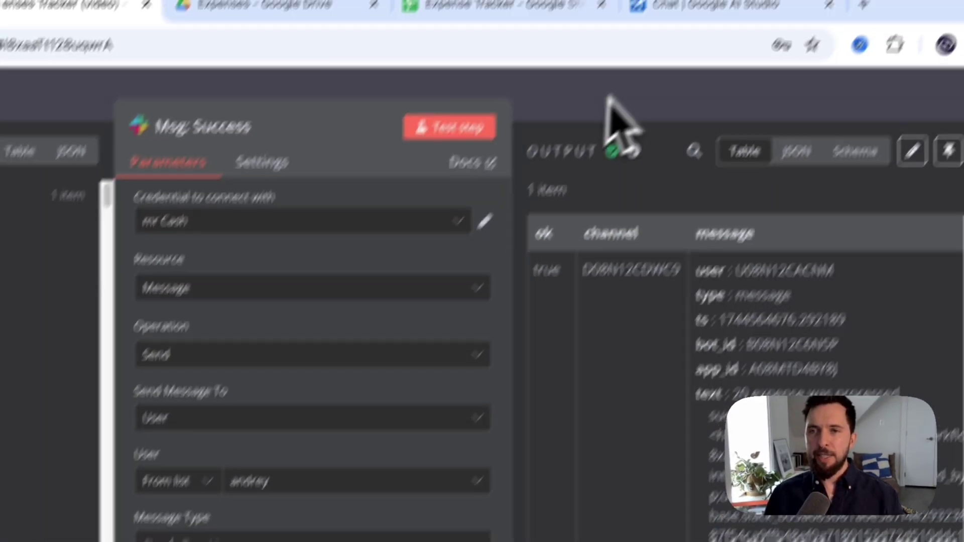
left_click(610, 97)
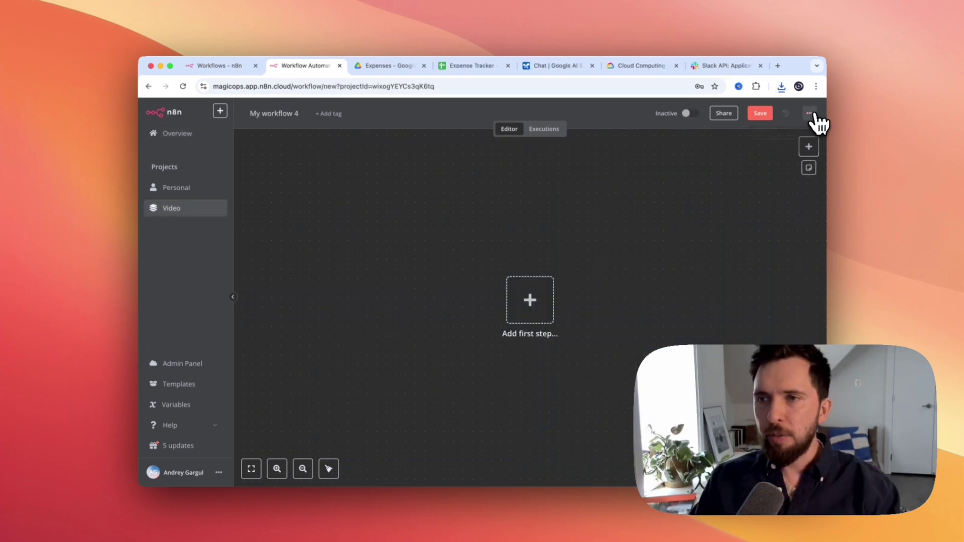
Import the workflow file Expenses_Tracker__video_.json into the empty workflow My workflow 4
left_click(810, 113)
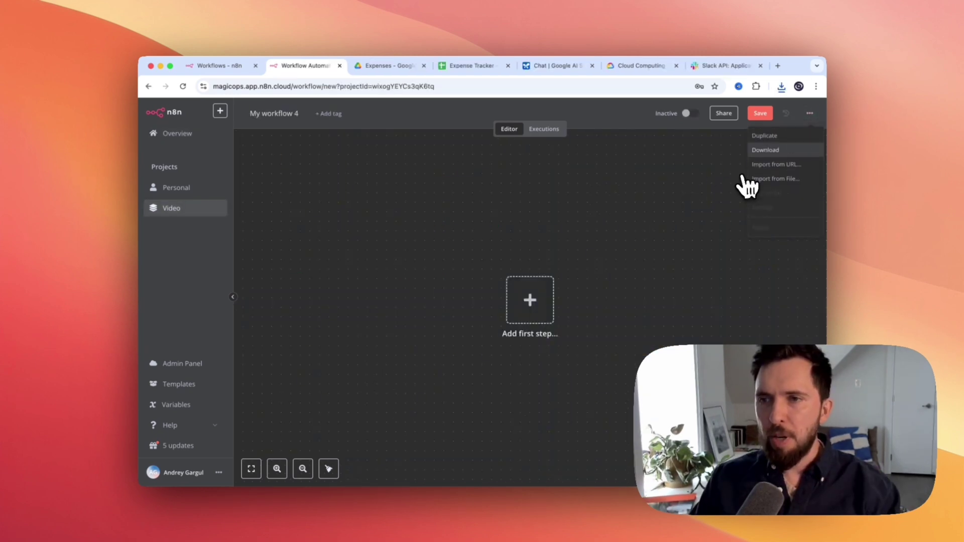
left_click(799, 184)
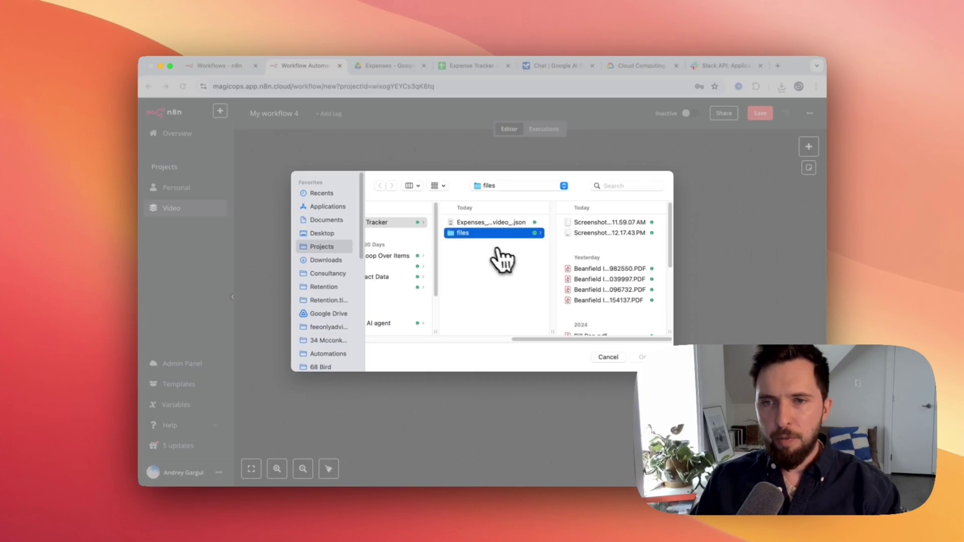
left_click(501, 222)
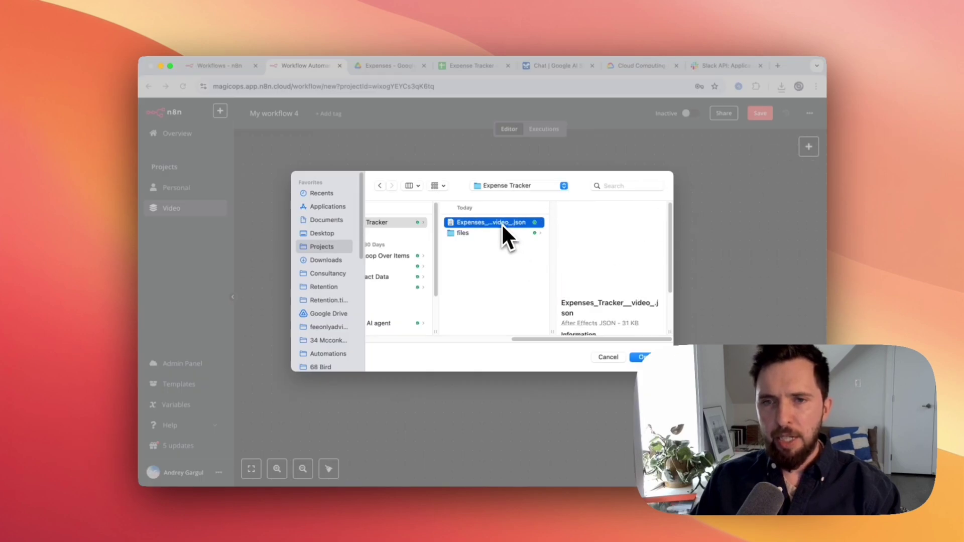
left_click(640, 356)
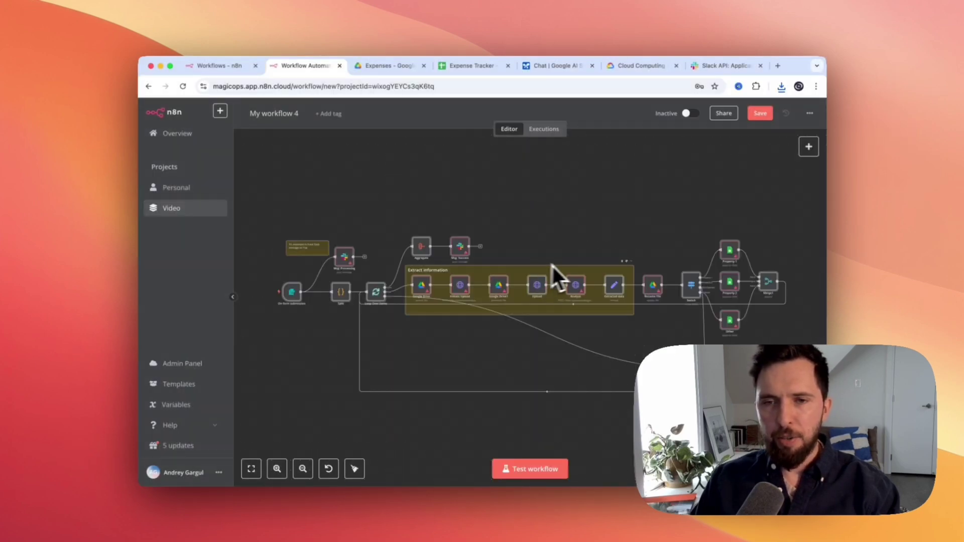
Start a new Slack credential for the imported Msg: Processing node and set its connection method to Access Token
scroll(344, 273, "up", 3)
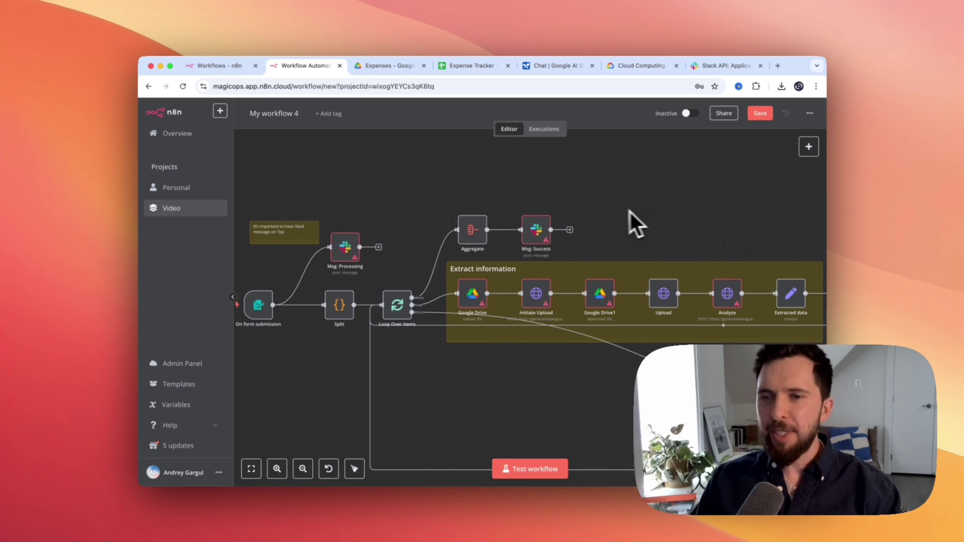
scroll(630, 211, "right", 5)
left_click_drag(567, 200, 455, 182)
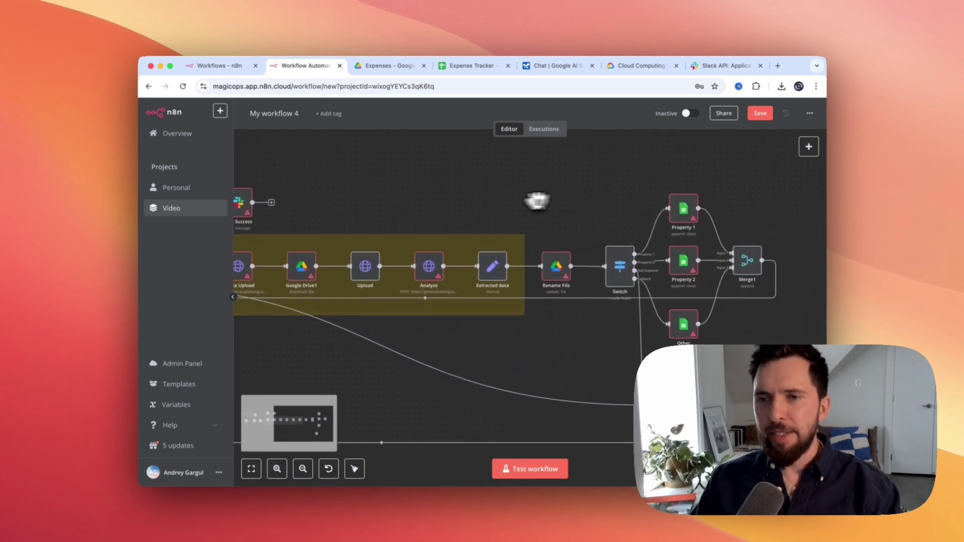
left_click_drag(379, 198, 736, 218)
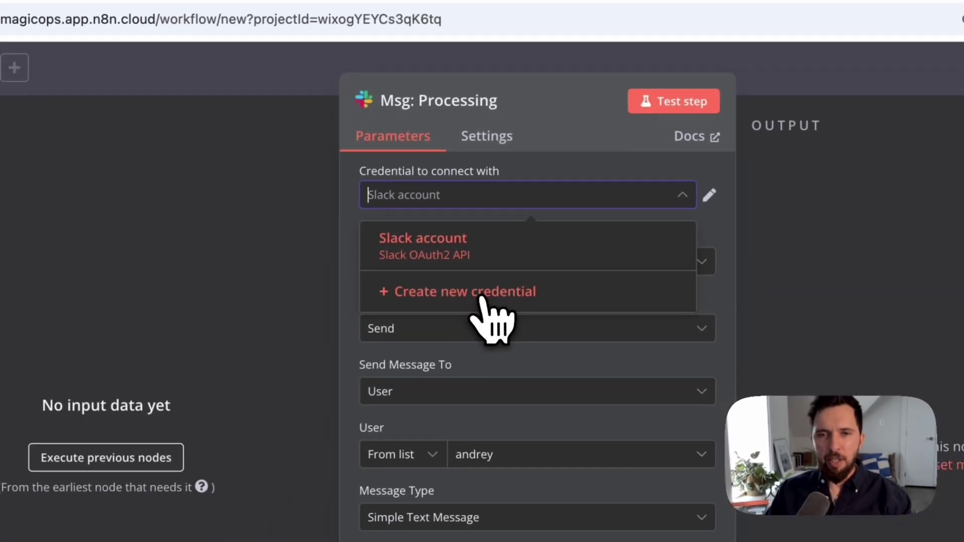
left_click(452, 231)
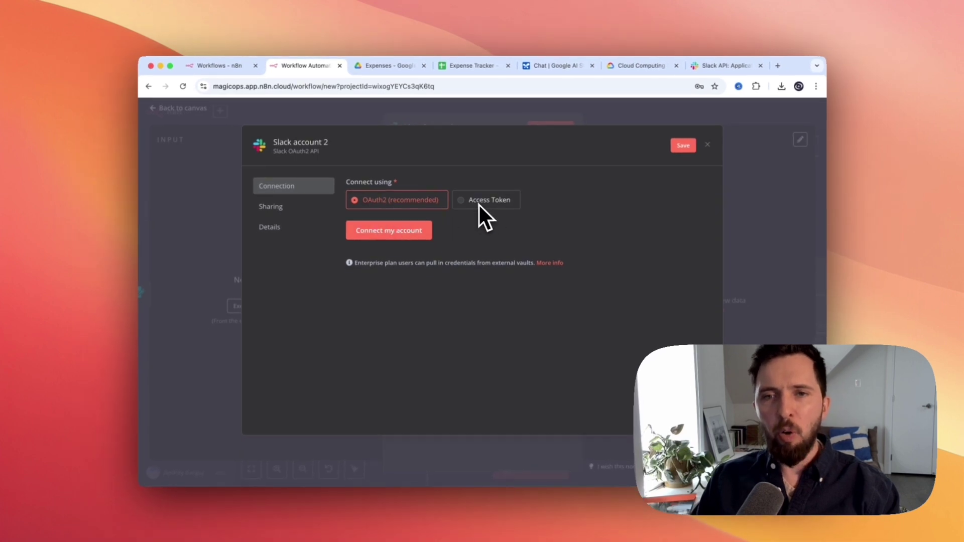
left_click(481, 214)
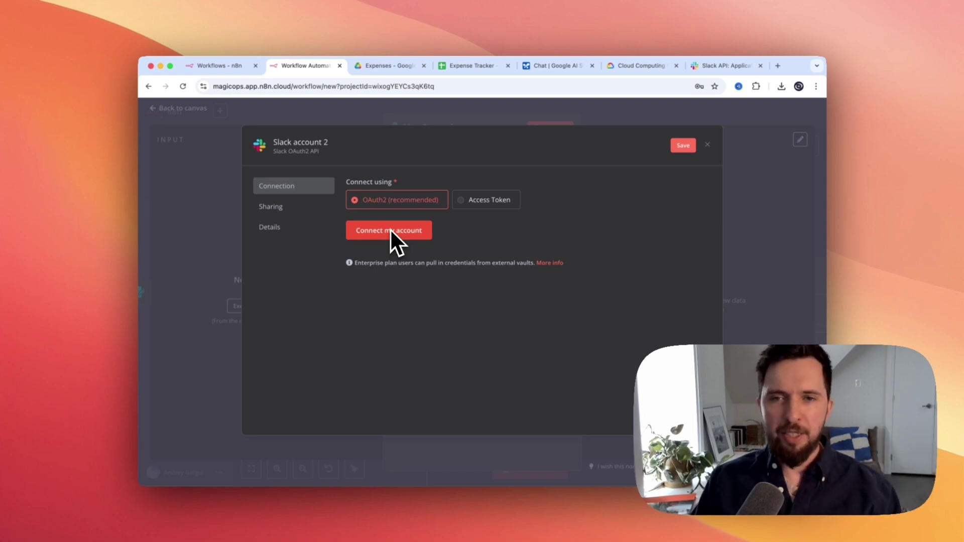
left_click(481, 201)
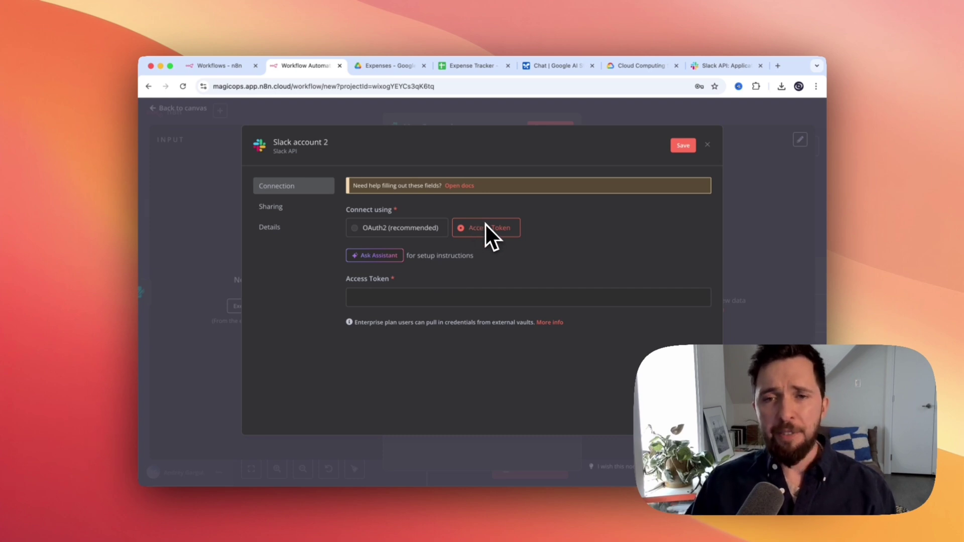
Open the n8n documentation for Slack credentials and examine the supported authentication methods and API access token instructions
left_click(454, 187)
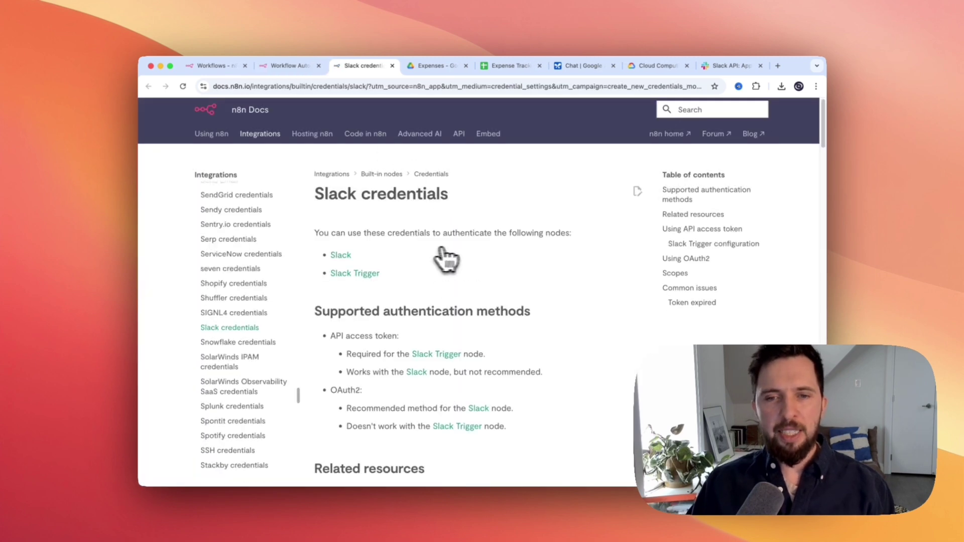
scroll(420, 269, "down", 10)
scroll(420, 269, "up", 10)
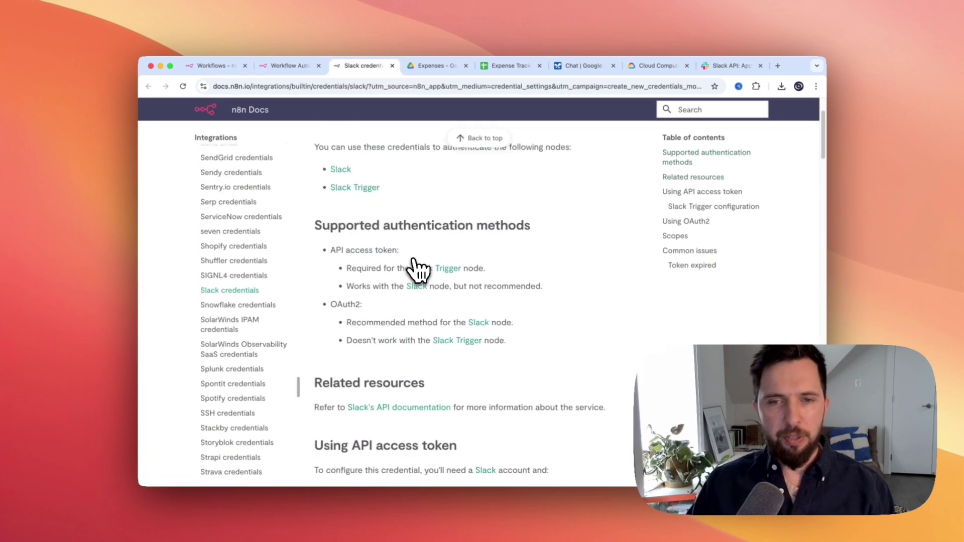
scroll(418, 271, "down", 4)
scroll(419, 271, "up", 4)
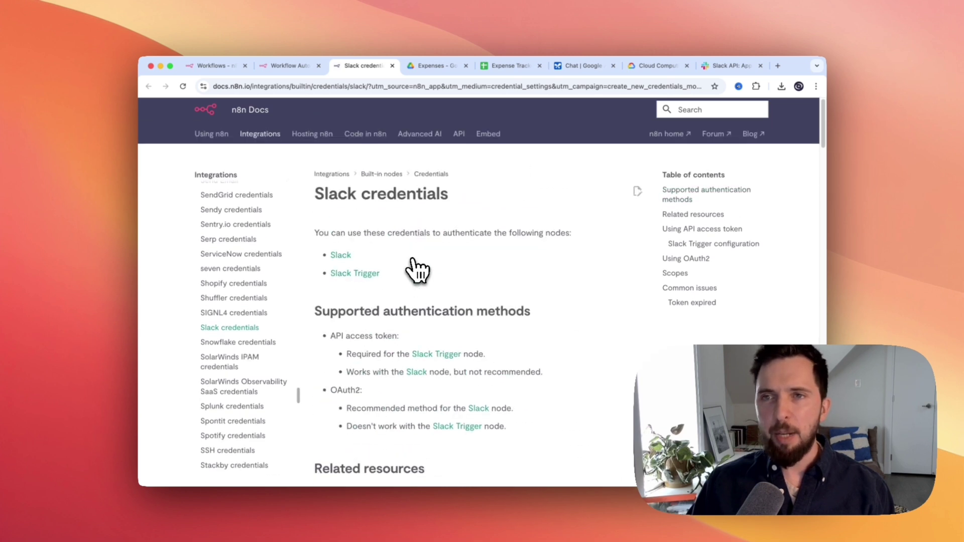
Create a new Slack app from scratch named Test in the Magicops workspace
left_click(729, 65)
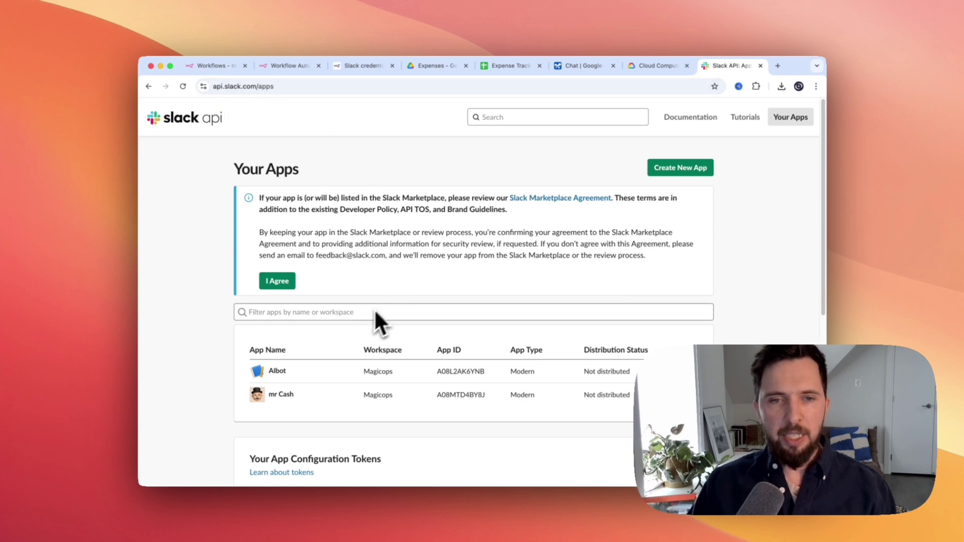
scroll(427, 242, "down", 1)
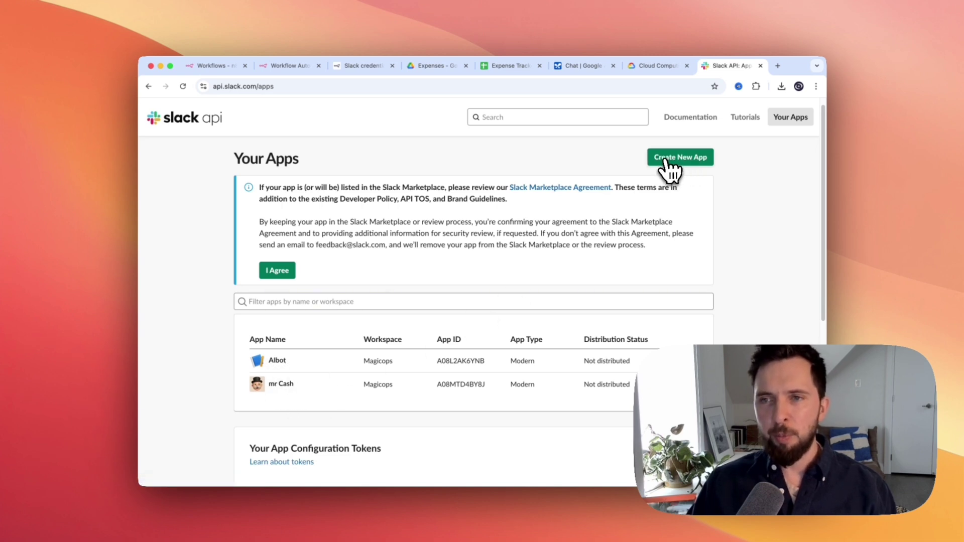
left_click(684, 158)
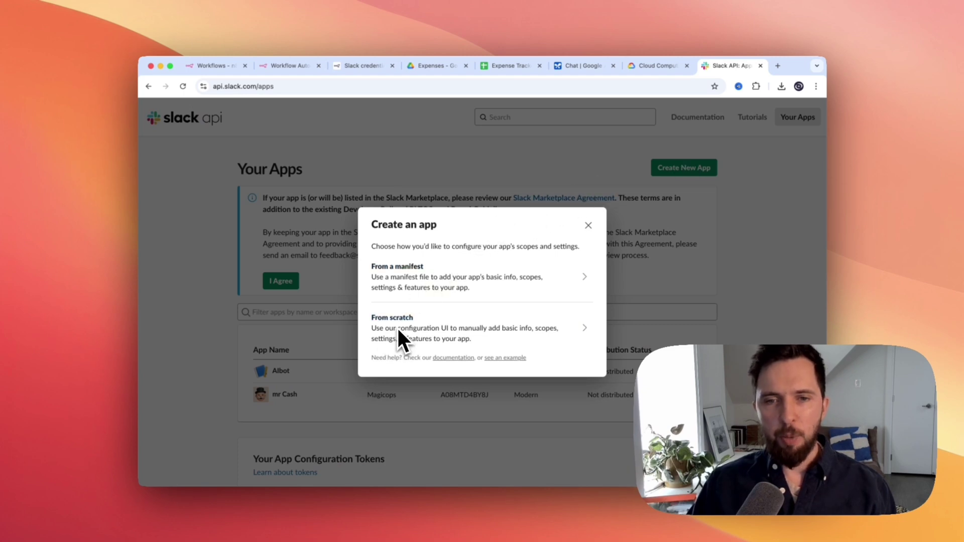
left_click(587, 334)
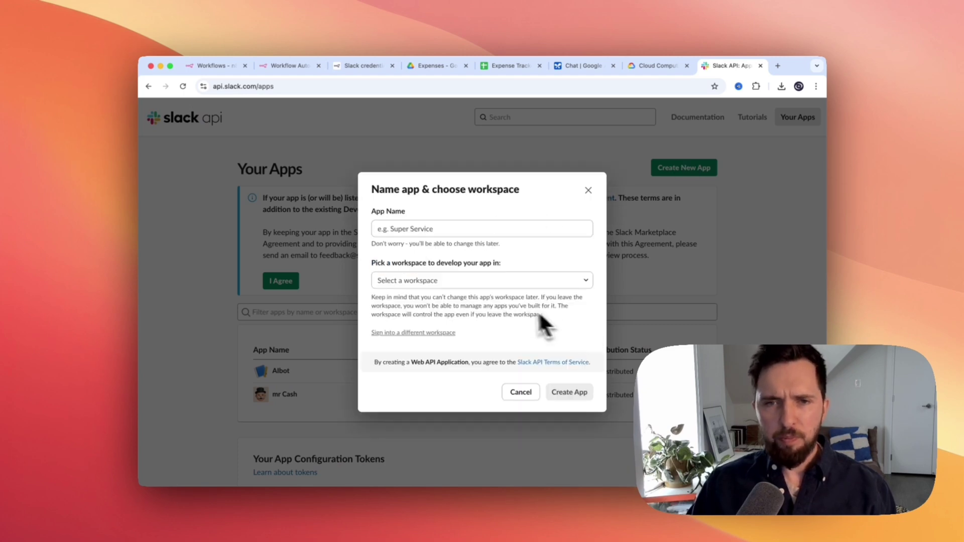
left_click(415, 281)
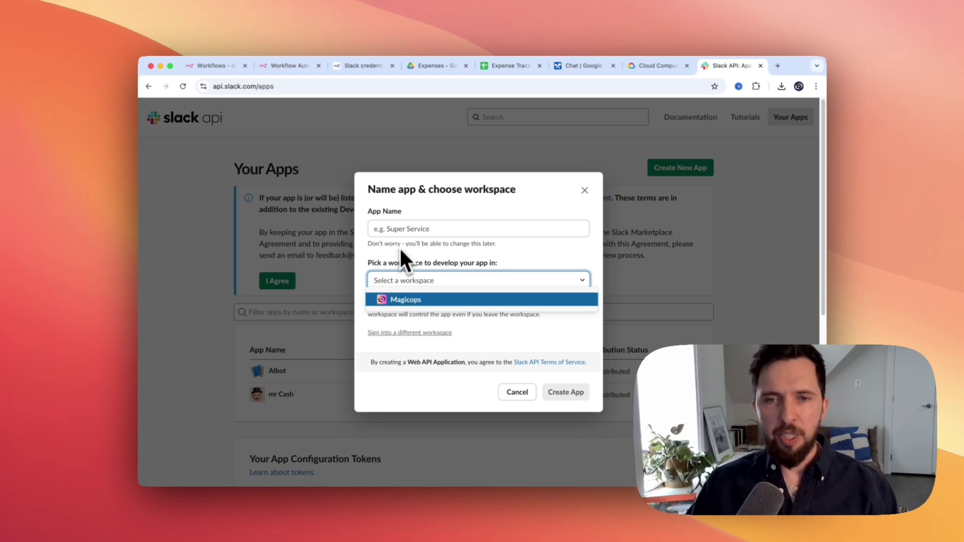
left_click(400, 227)
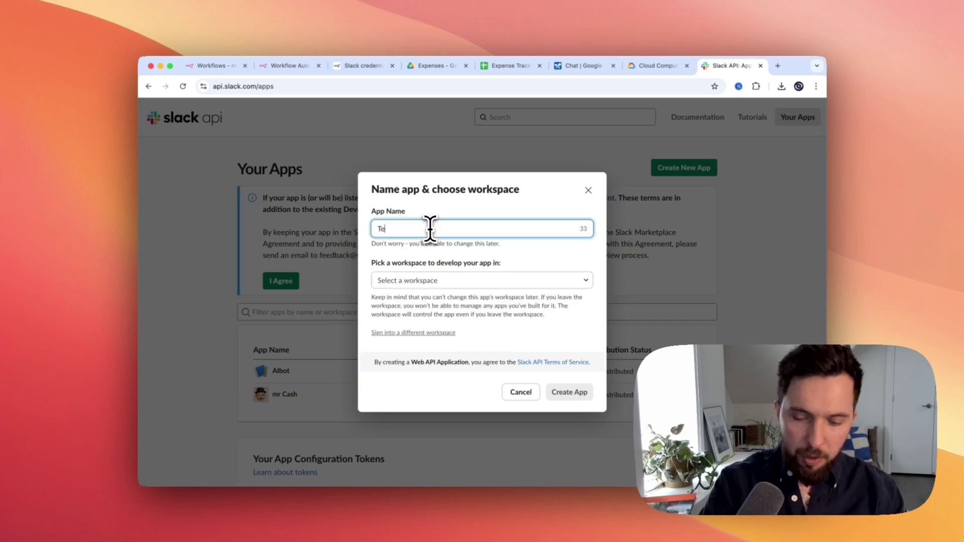
key("Tab")
left_click(499, 282)
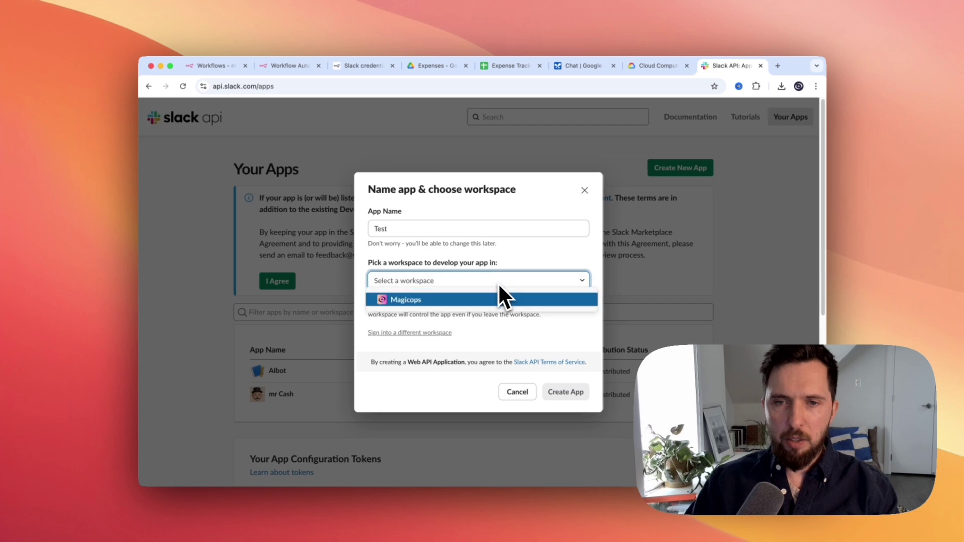
left_click(460, 302)
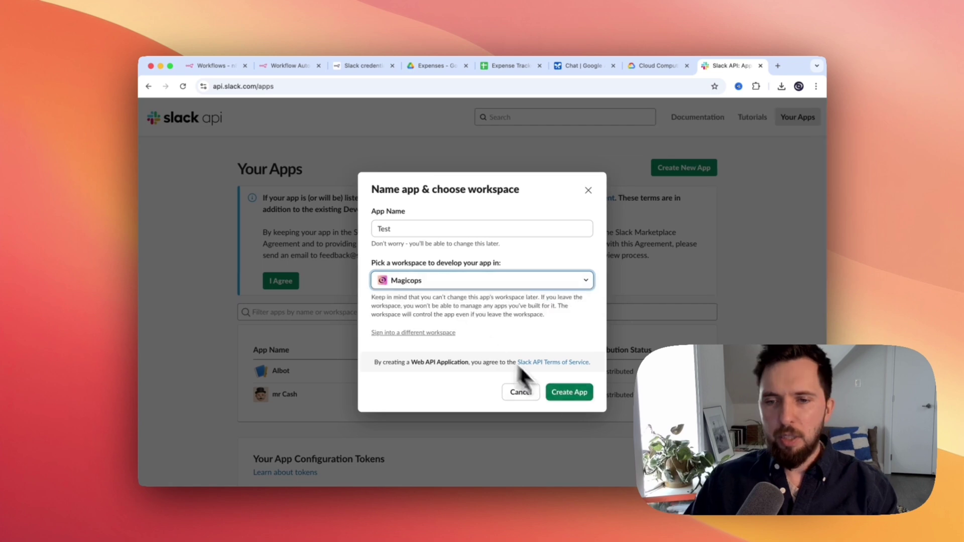
left_click(583, 396)
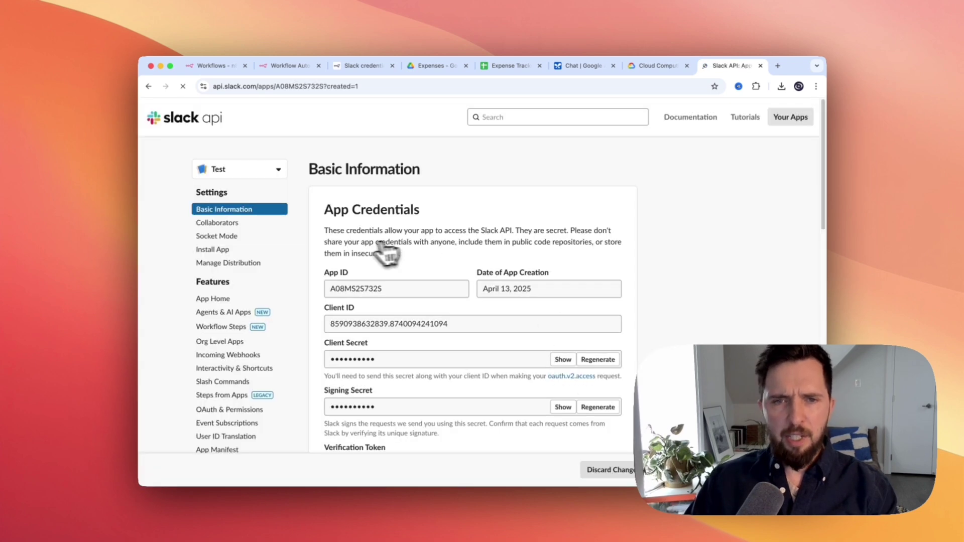
Examine the Test app's Basic Information page, including its app credentials, app-level tokens and display information
scroll(412, 269, "down", 5)
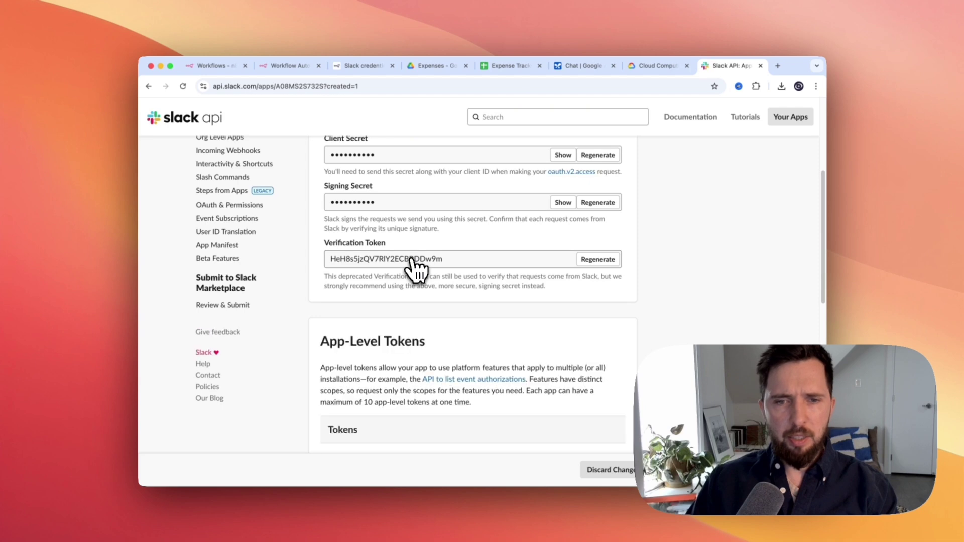
scroll(414, 270, "down", 10)
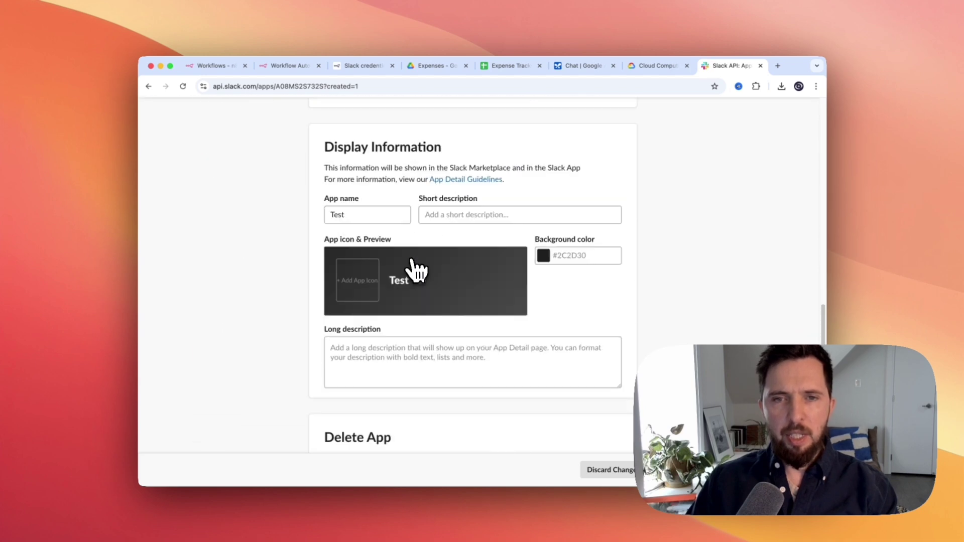
scroll(402, 261, "up", 2)
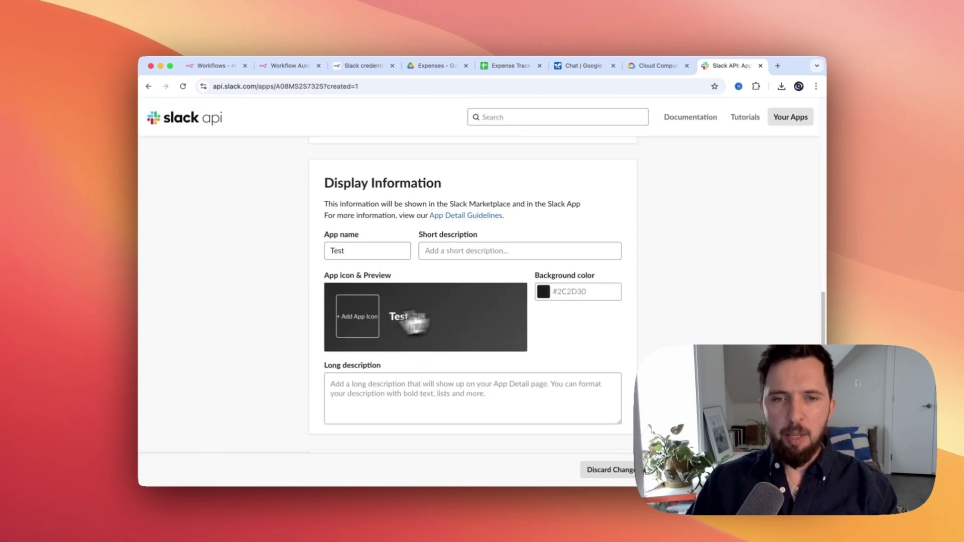
scroll(412, 313, "up", 5)
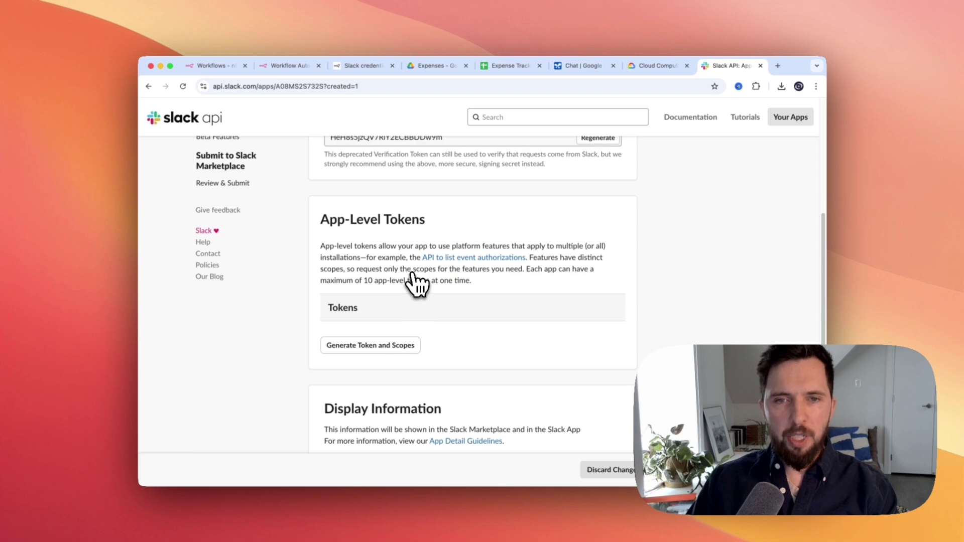
scroll(417, 284, "up", 5)
scroll(417, 284, "down", 15)
scroll(417, 285, "up", 15)
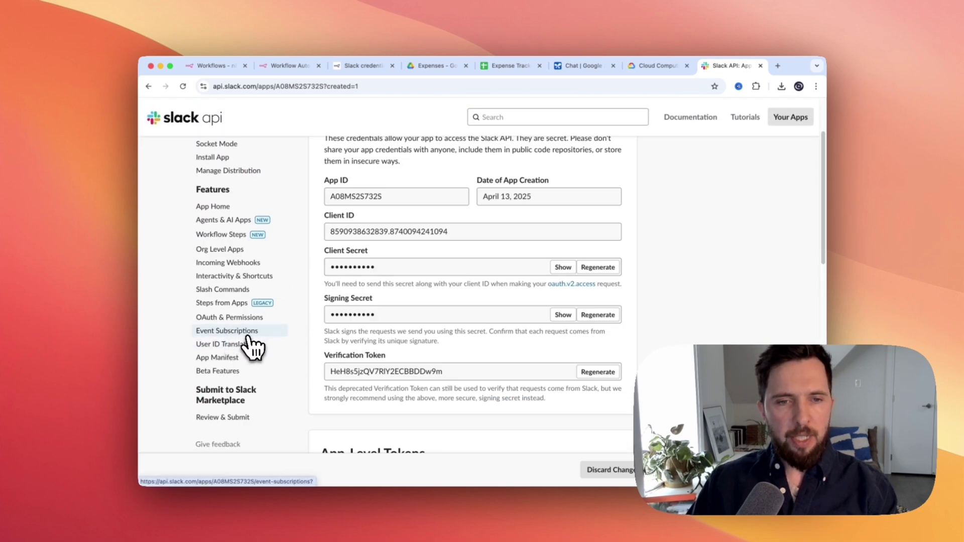
Add the im:read scope to the Test app's User Token Scopes in OAuth & Permissions
left_click(242, 319)
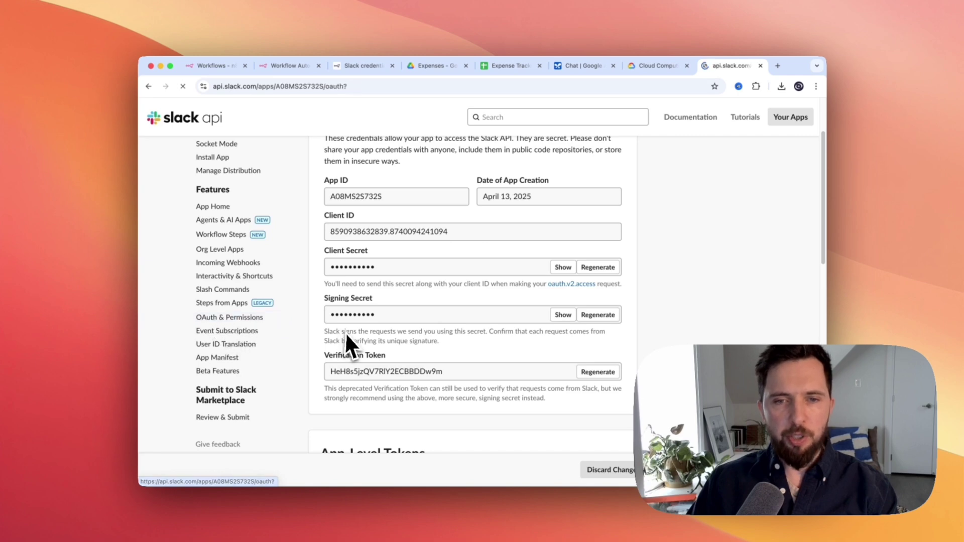
scroll(371, 308, "down", 5)
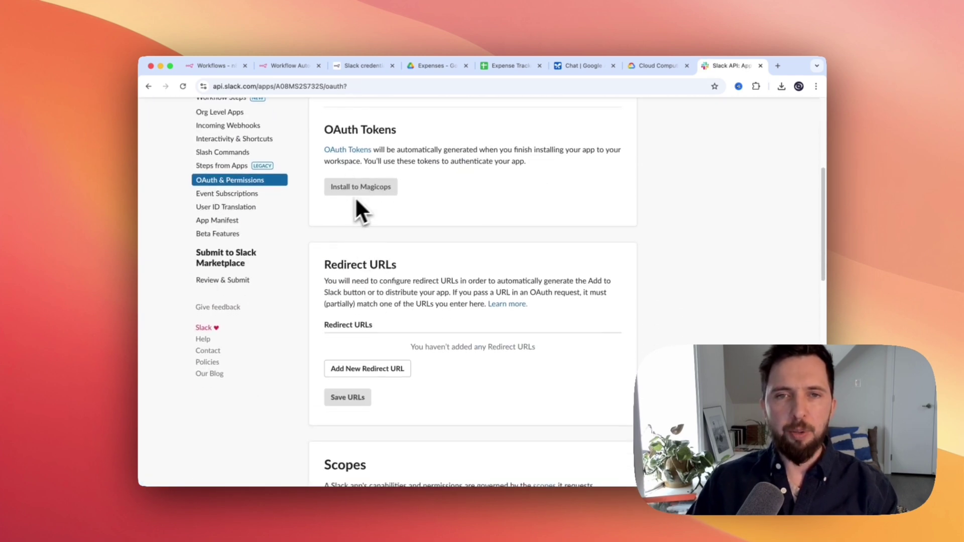
scroll(354, 208, "down", 8)
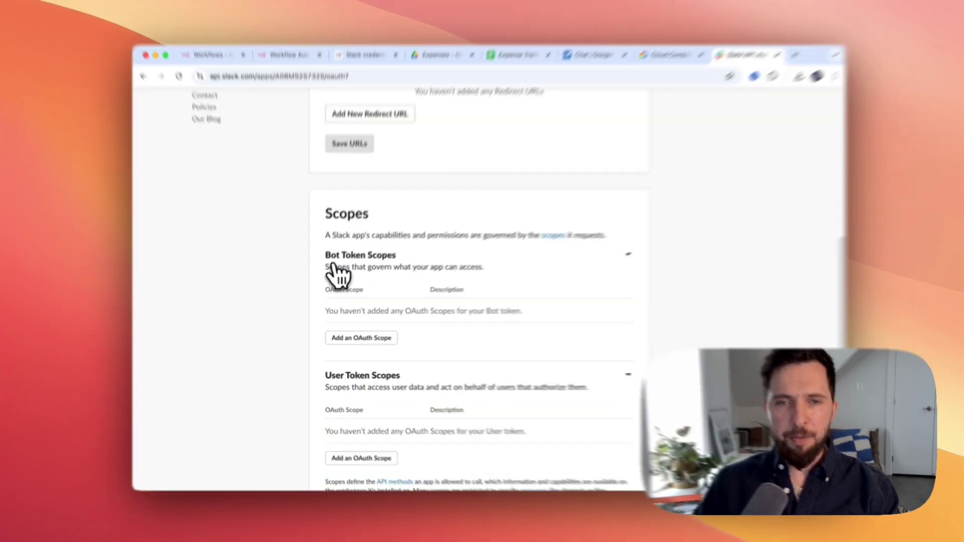
left_click_drag(327, 256, 399, 257)
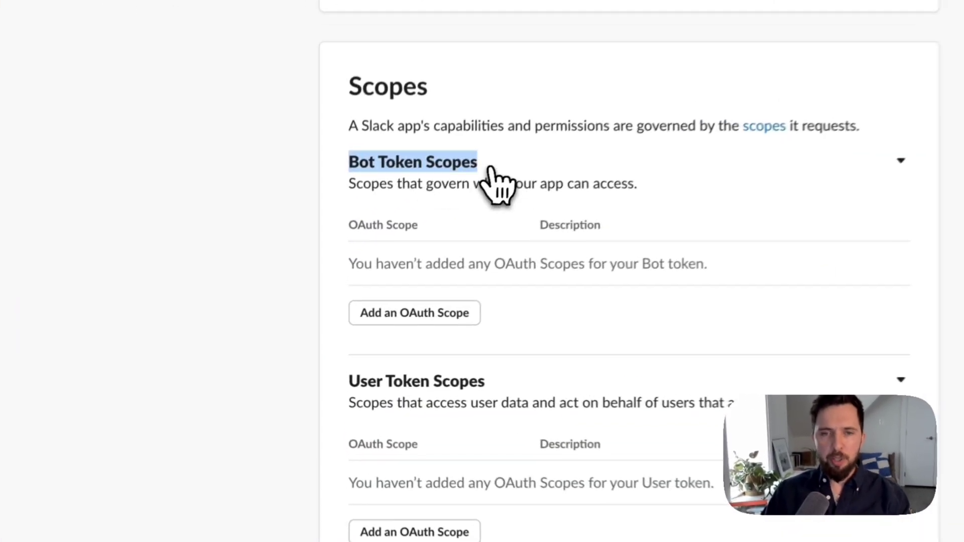
left_click(400, 258)
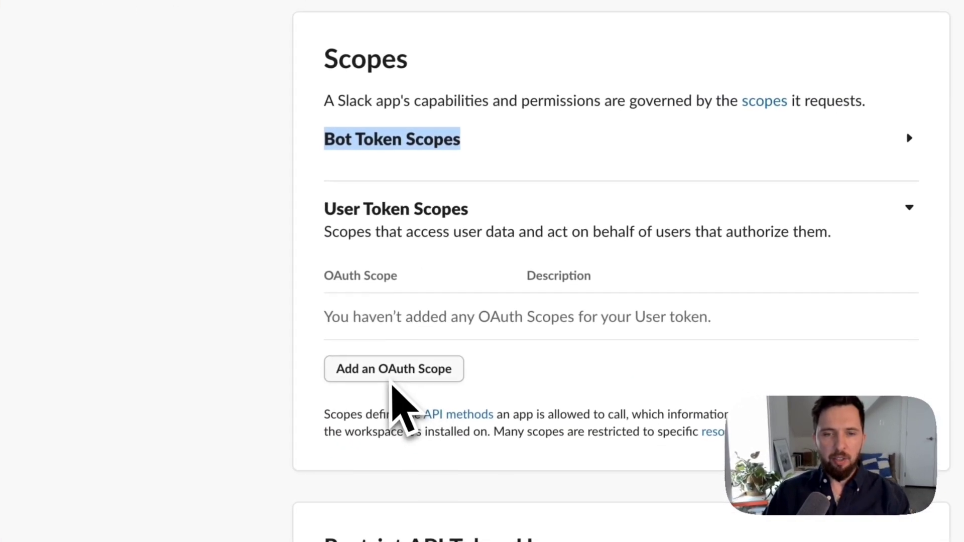
left_click(442, 384)
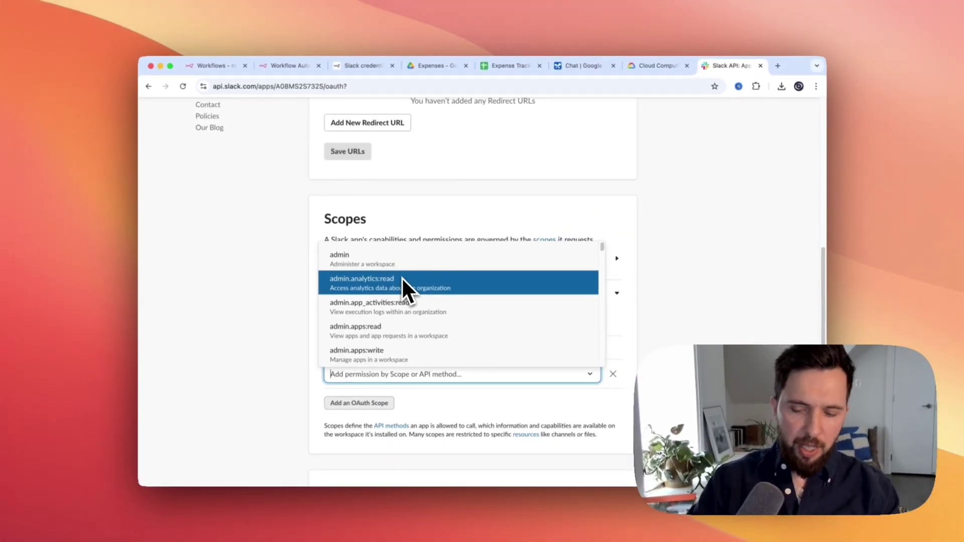
type("mes")
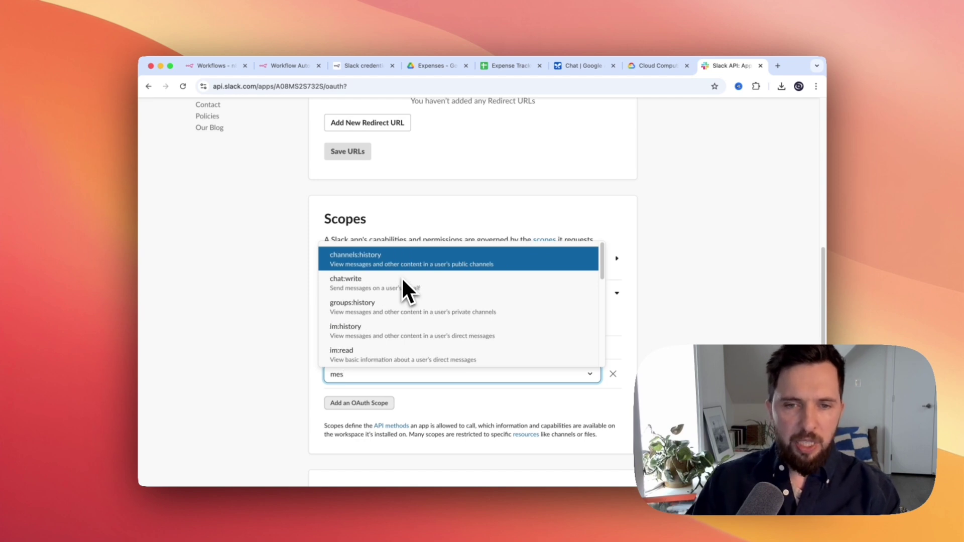
left_click(360, 356)
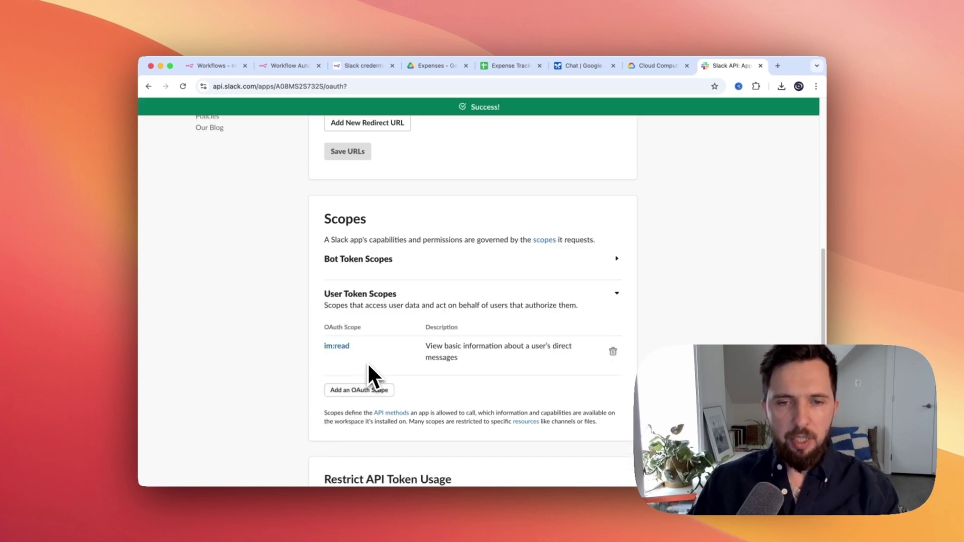
left_click(354, 394)
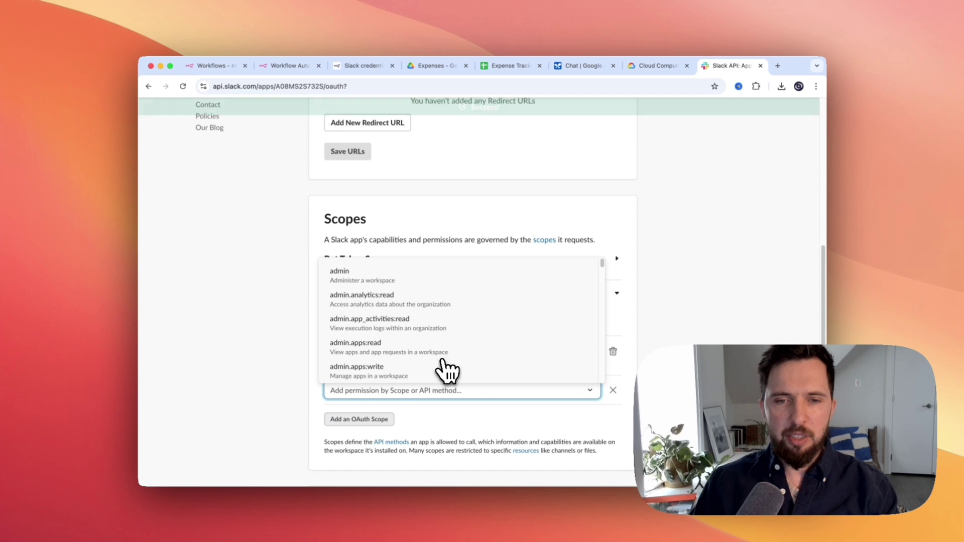
key("Escape")
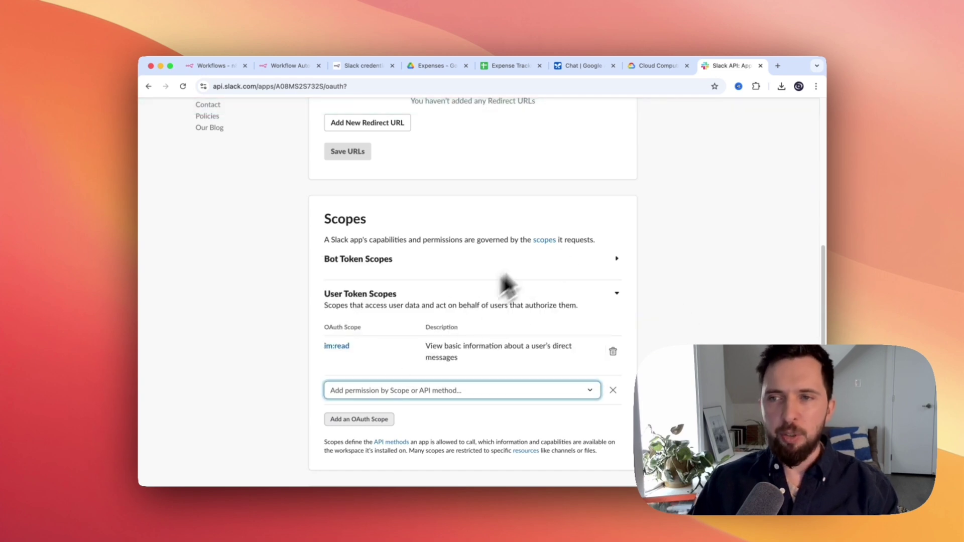
Switch to the existing mr Cash app and open its OAuth & Permissions settings
scroll(577, 281, "down", 4)
scroll(703, 279, "up", 15)
left_click(263, 169)
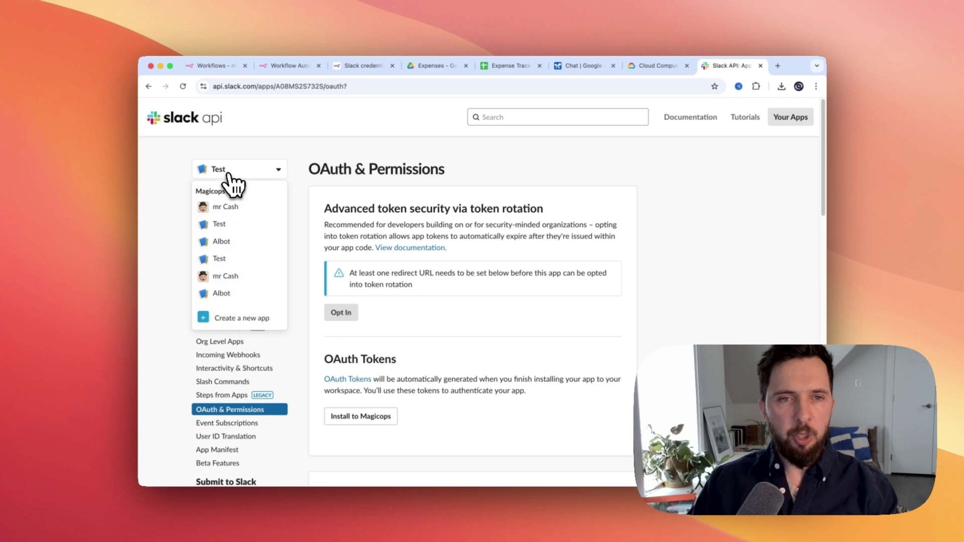
left_click(232, 209)
scroll(440, 249, "down", 10)
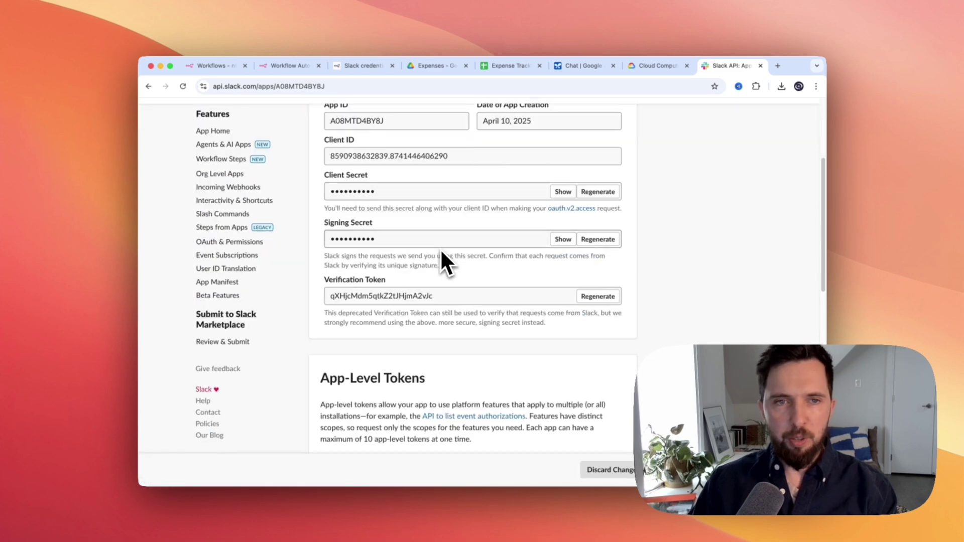
scroll(440, 249, "up", 8)
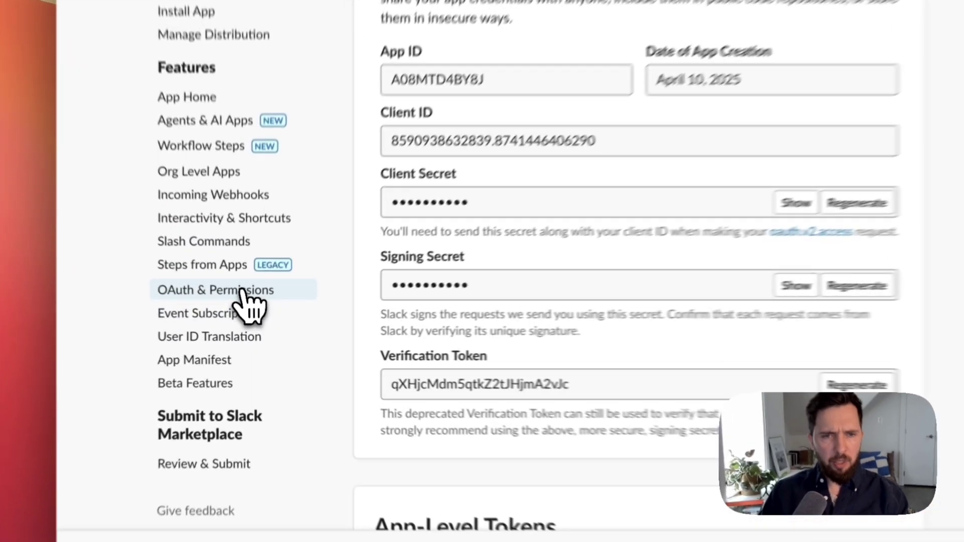
left_click(247, 316)
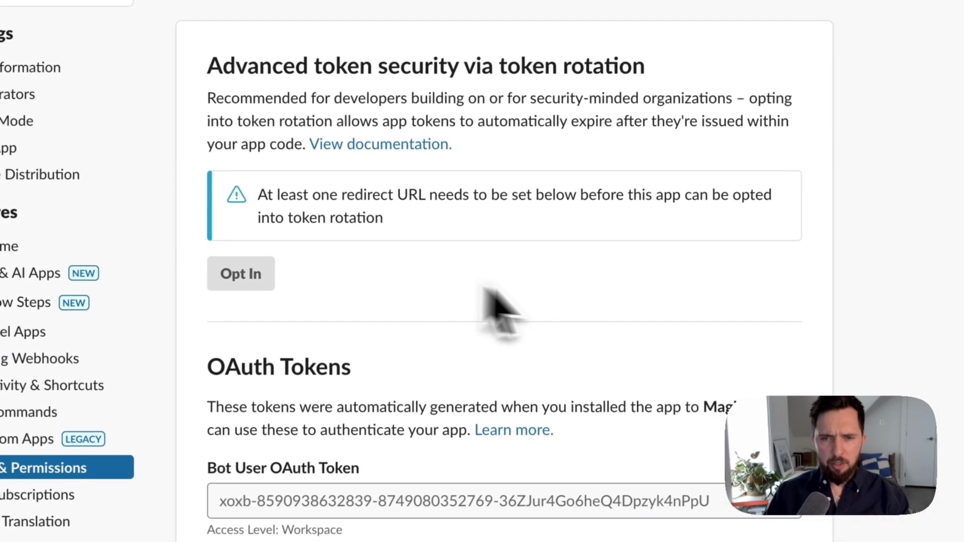
Examine the mr Cash app's Bot Token Scopes and locate its Bot User OAuth Token
scroll(502, 311, "down", 15)
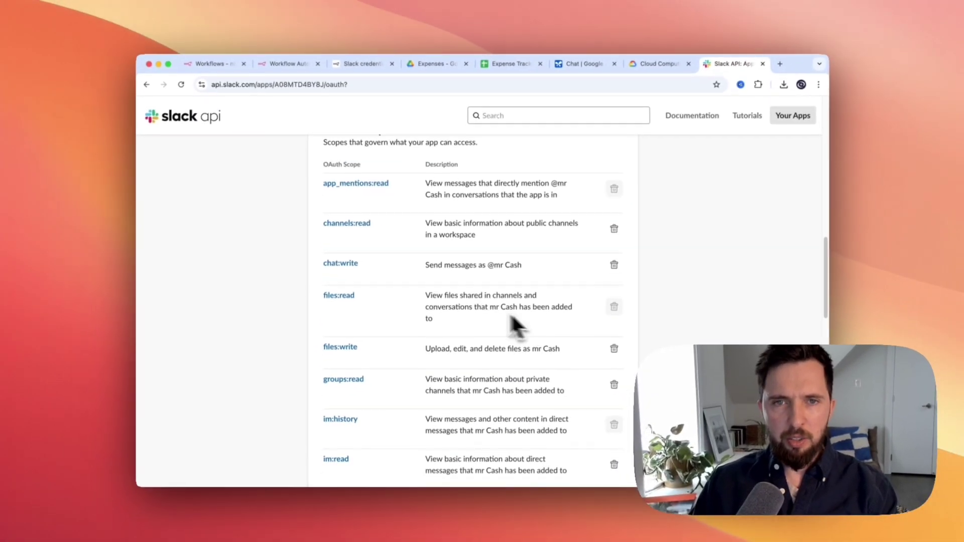
scroll(360, 233, "down", 8)
scroll(360, 232, "up", 9)
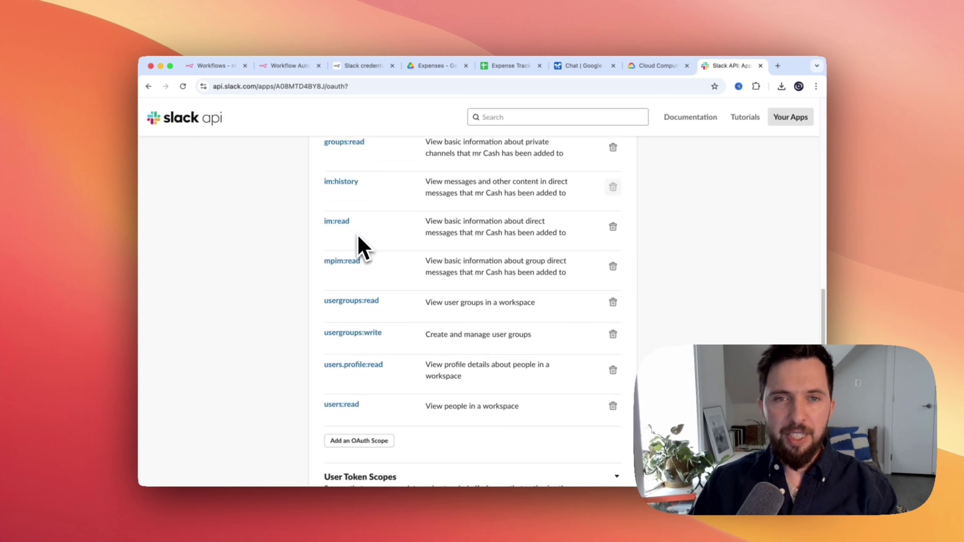
scroll(334, 170, "up", 3)
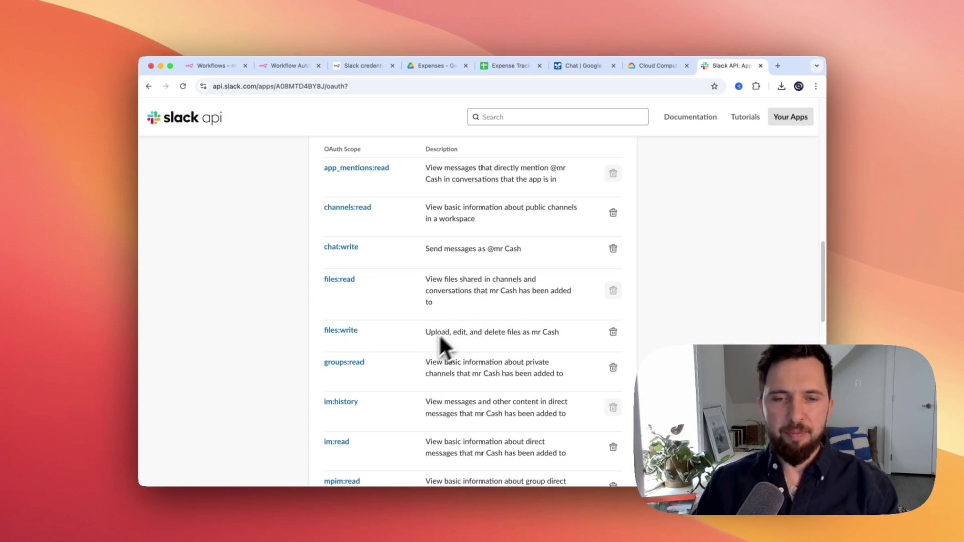
scroll(441, 345, "down", 5)
scroll(547, 216, "up", 15)
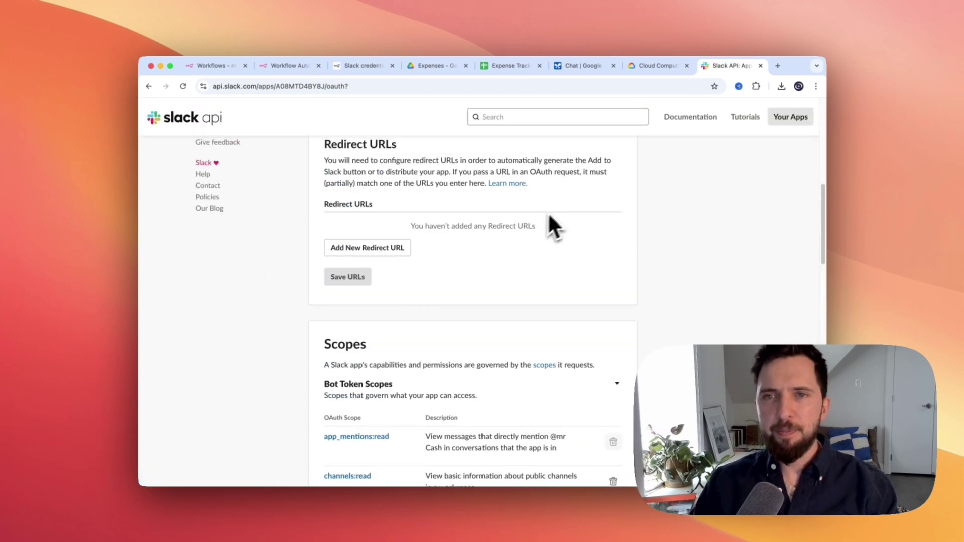
scroll(556, 206, "down", 2)
scroll(367, 336, "down", 2)
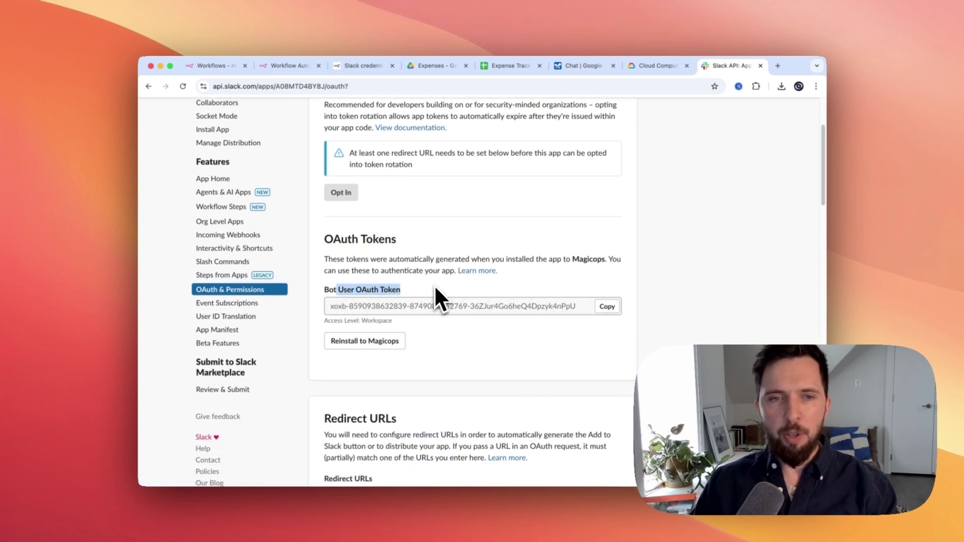
scroll(542, 251, "up", 3)
Locate the Access Token field in the n8n Slack credential and review the mr Cash app's OAuth Tokens and Redirect URLs sections
left_click(290, 66)
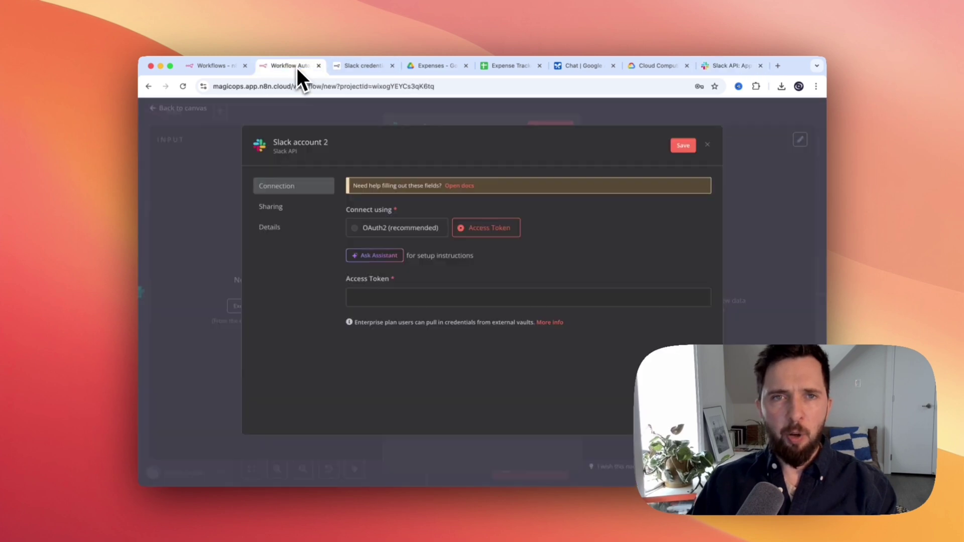
left_click(377, 296)
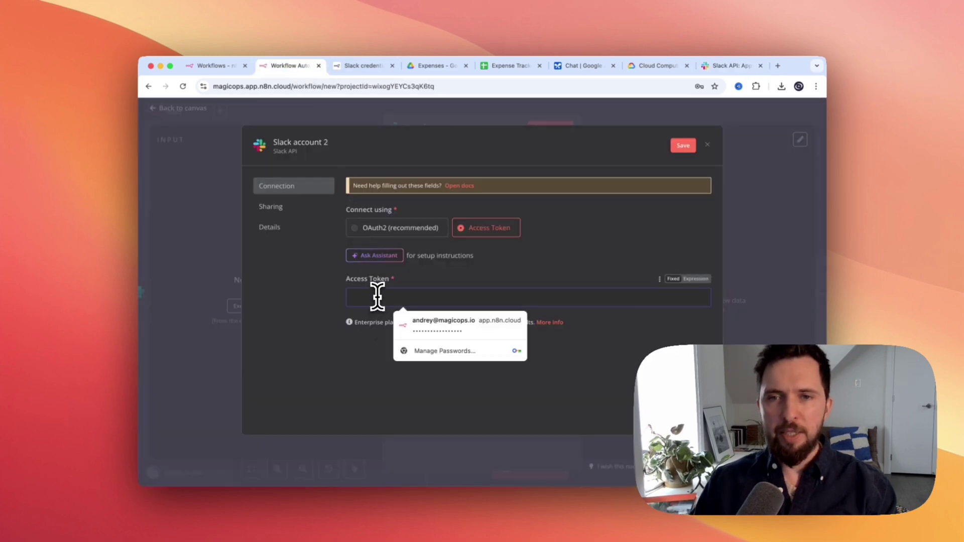
left_click(721, 66)
scroll(383, 312, "down", 5)
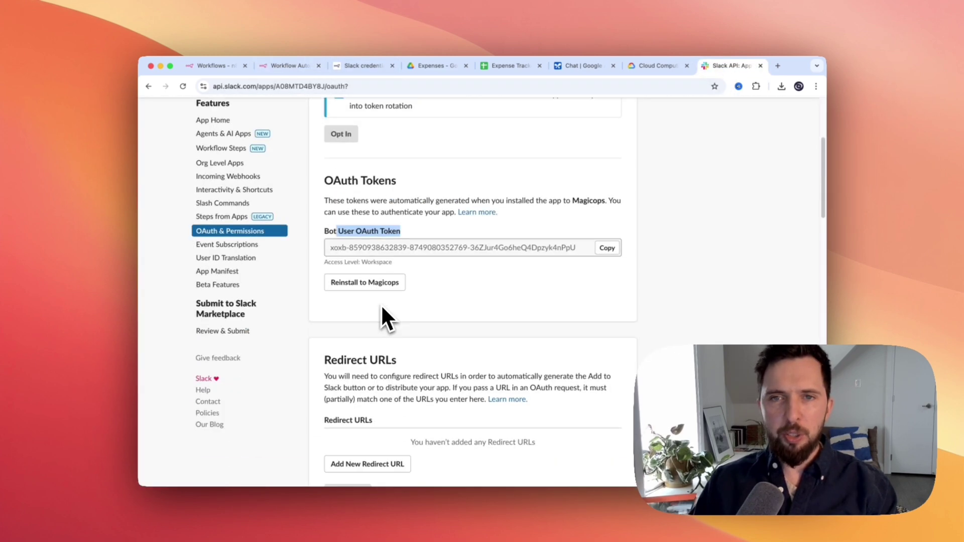
scroll(381, 307, "down", 2)
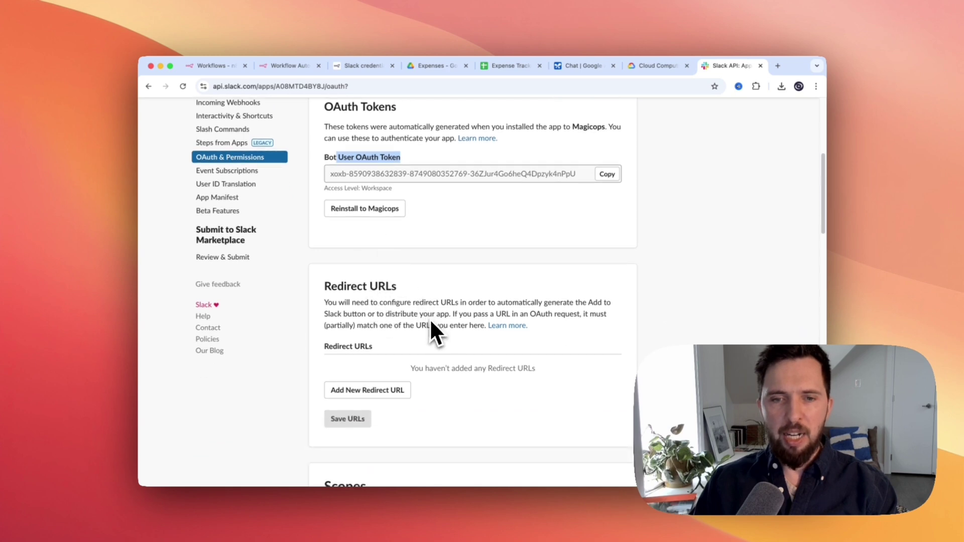
scroll(367, 241, "up", 2)
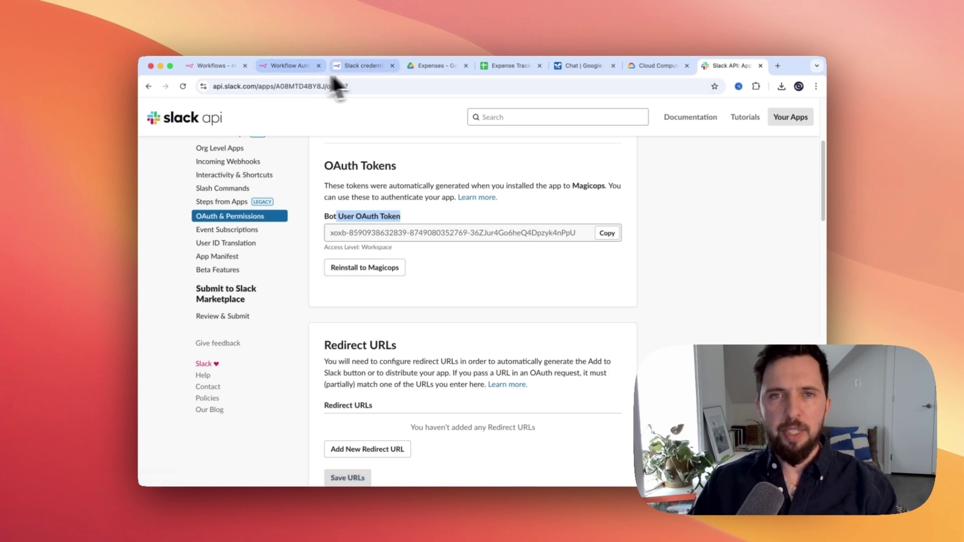
Start a new Google Drive OAuth2 API credential from the Google Drive node in the n8n workflow
left_click(316, 66)
left_click(462, 177)
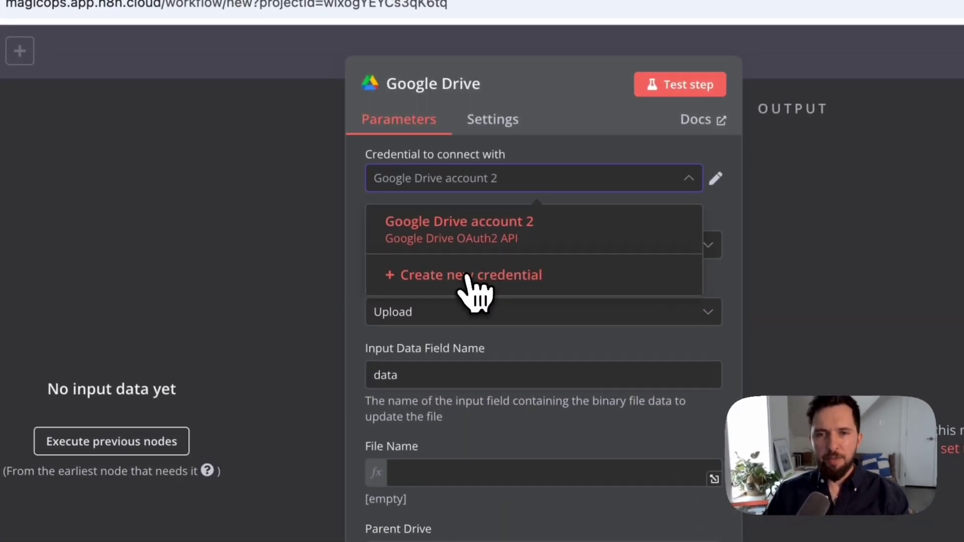
left_click(471, 276)
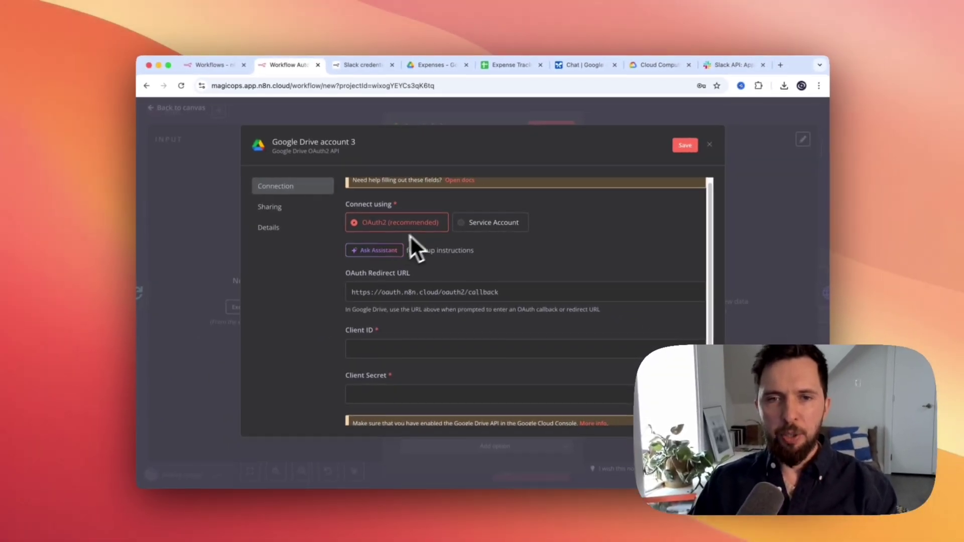
scroll(386, 238, "up", 1)
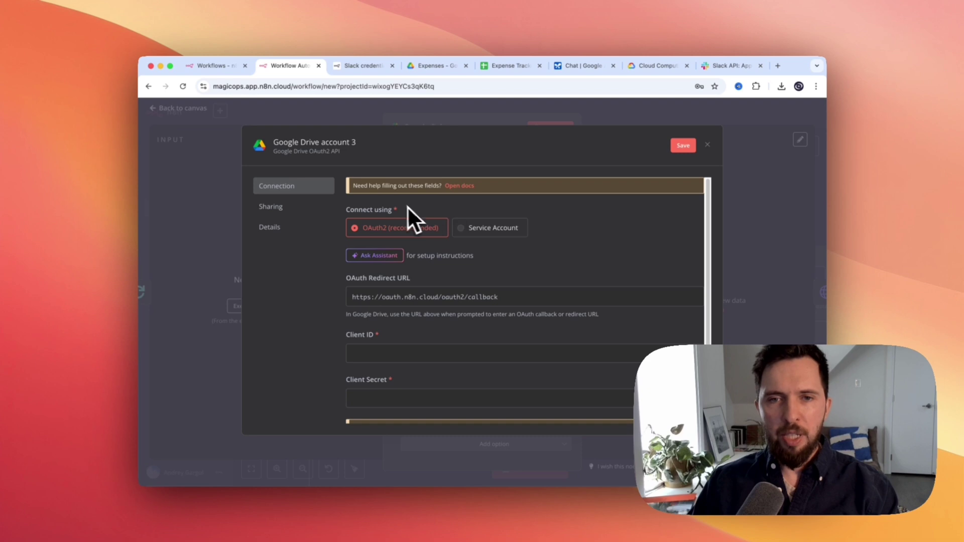
Open the n8n docs for the Google Drive credential and review the Google Cloud Console project setup instructions
left_click(456, 187)
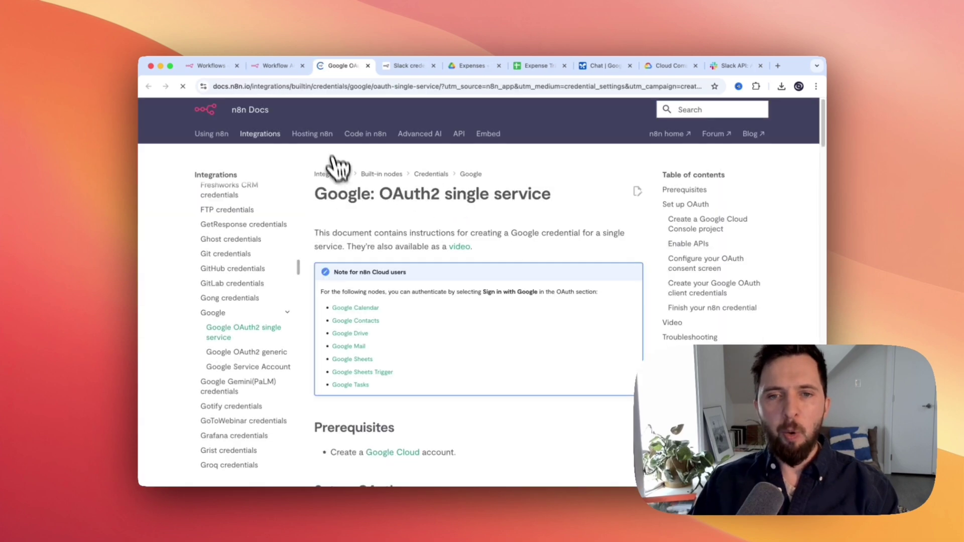
scroll(419, 246, "down", 10)
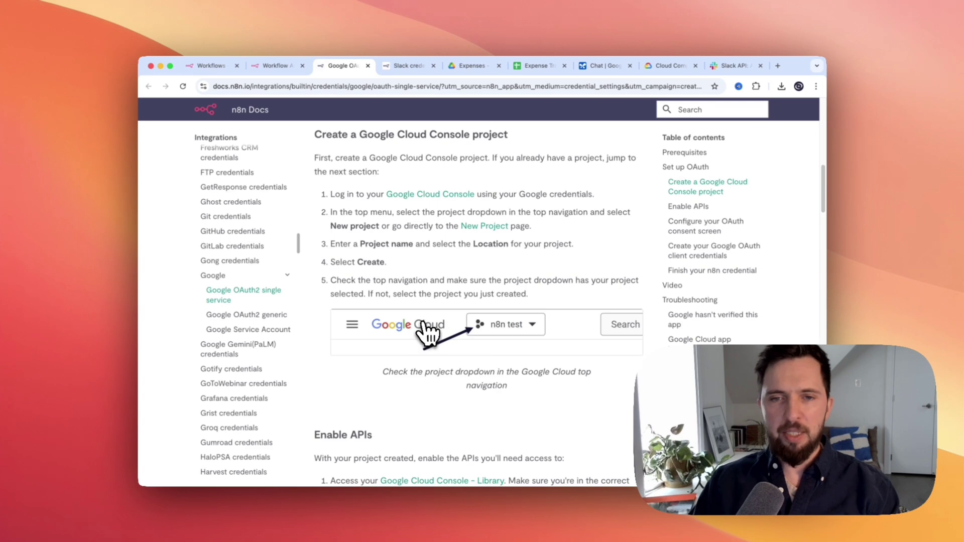
scroll(423, 327, "up", 10)
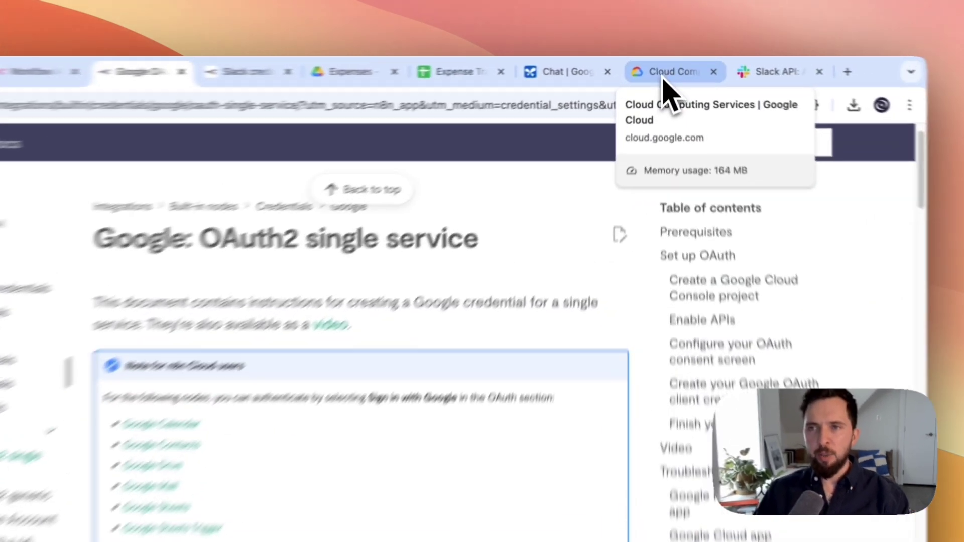
Switch to the Google Cloud site, open its Console, and verify the sign-in by entering the account password
left_click(664, 79)
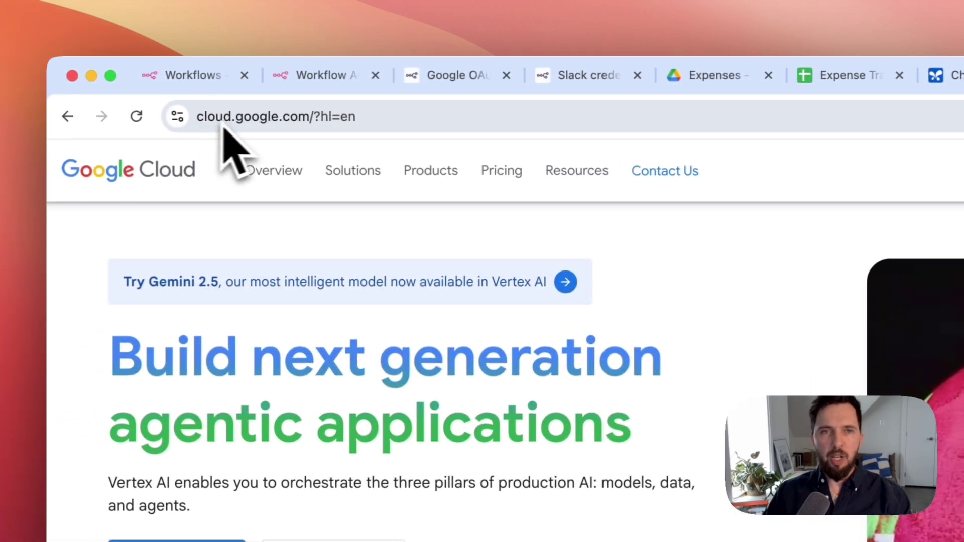
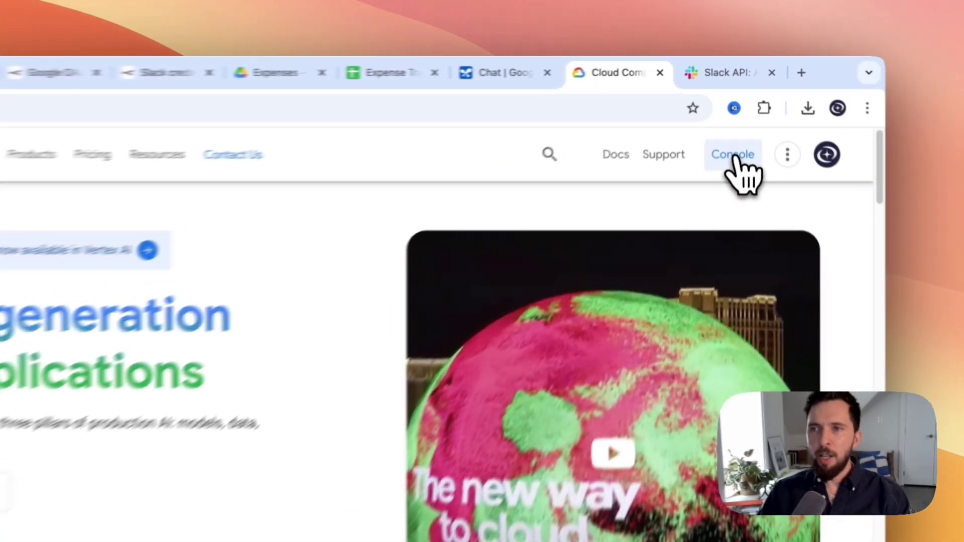
left_click(738, 114)
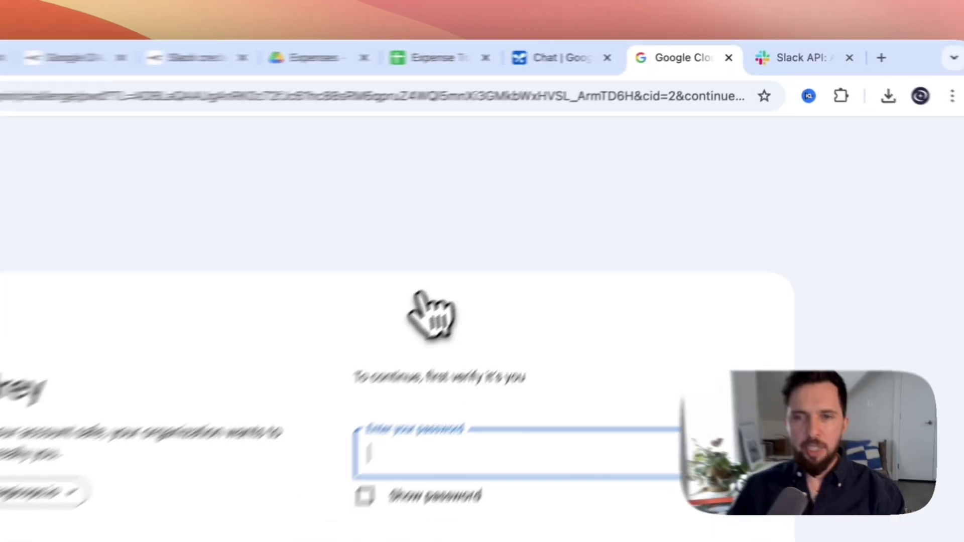
type("•")
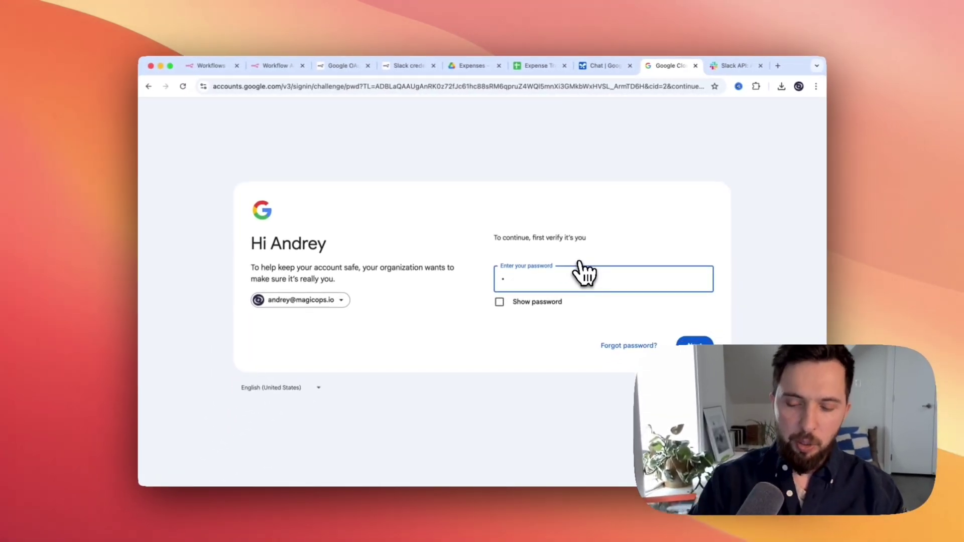
type("•••••••••••••••")
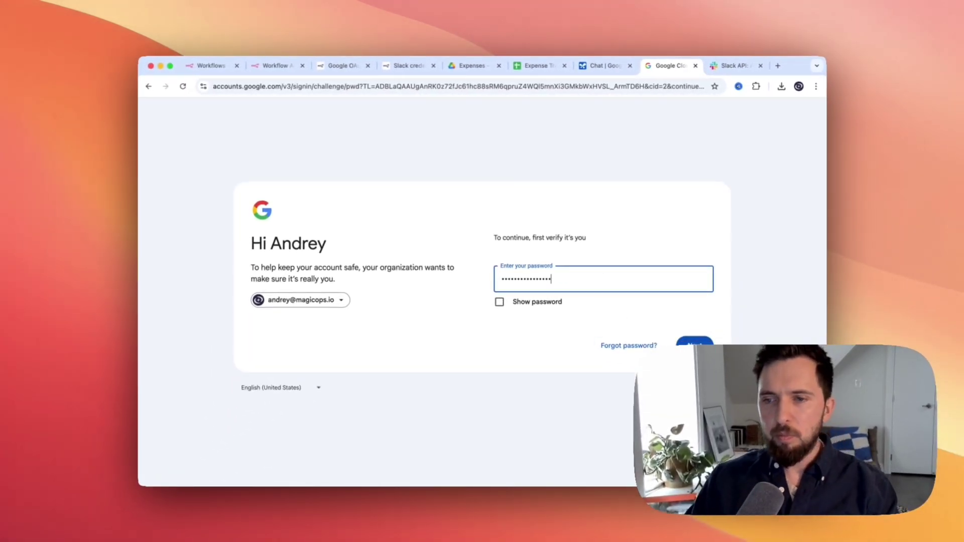
key("Return")
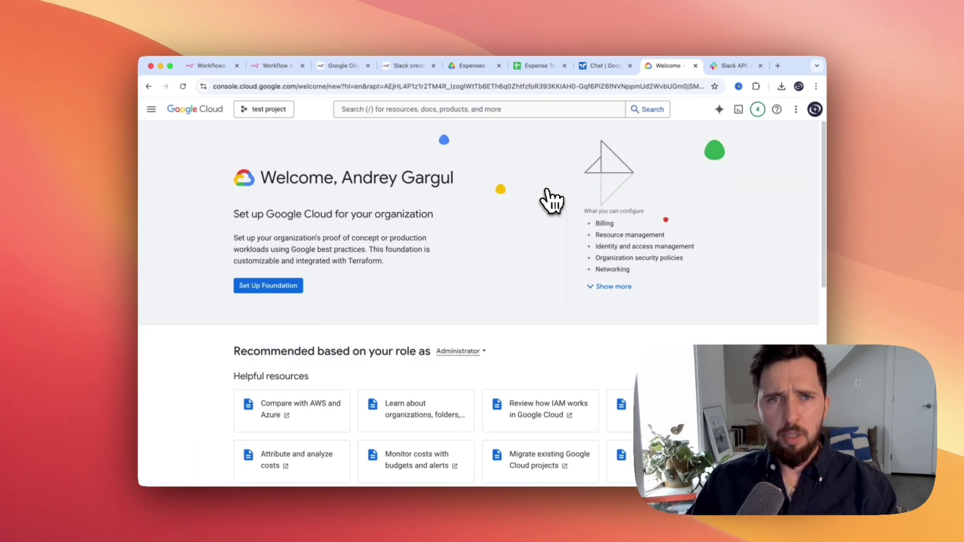
Select the test project and open its API Library under APIs & Services
left_click(275, 110)
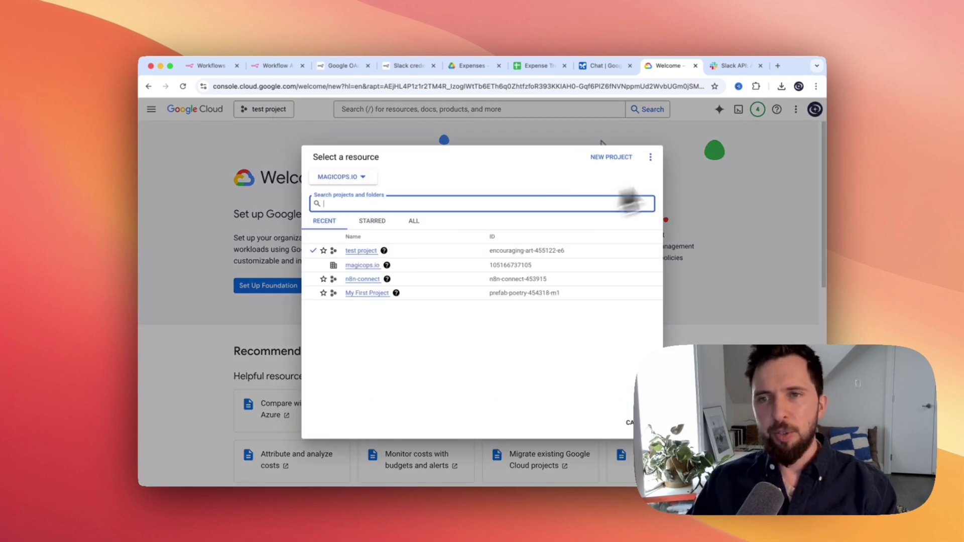
left_click(361, 251)
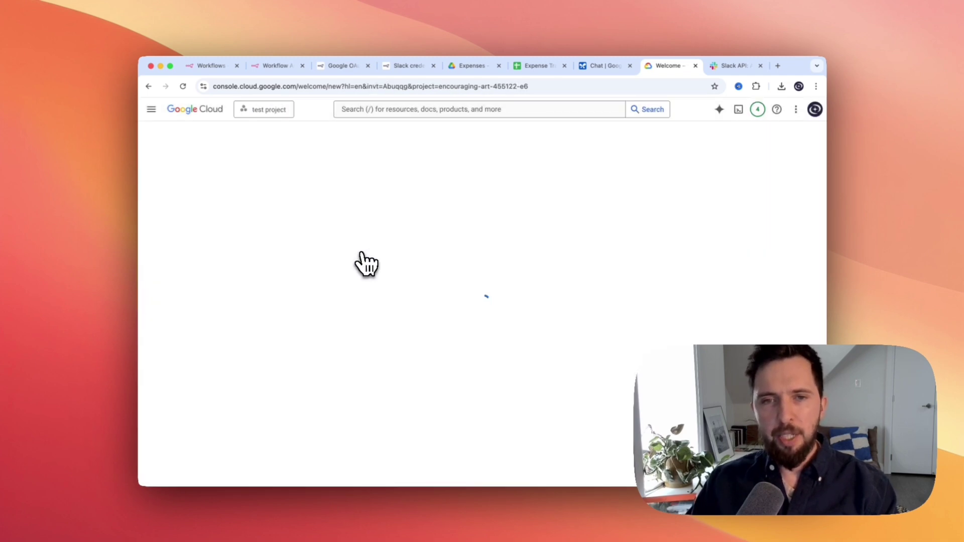
left_click(399, 109)
type("API")
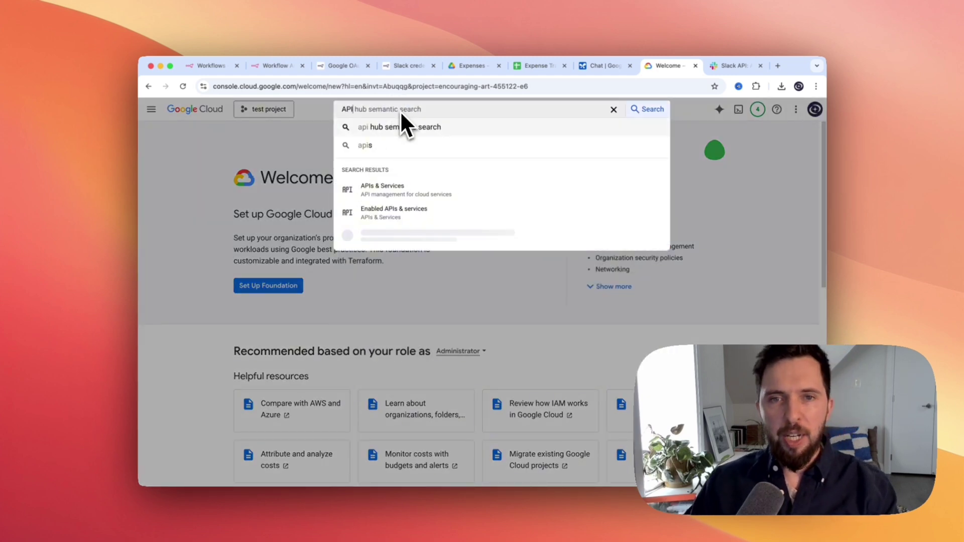
left_click(415, 199)
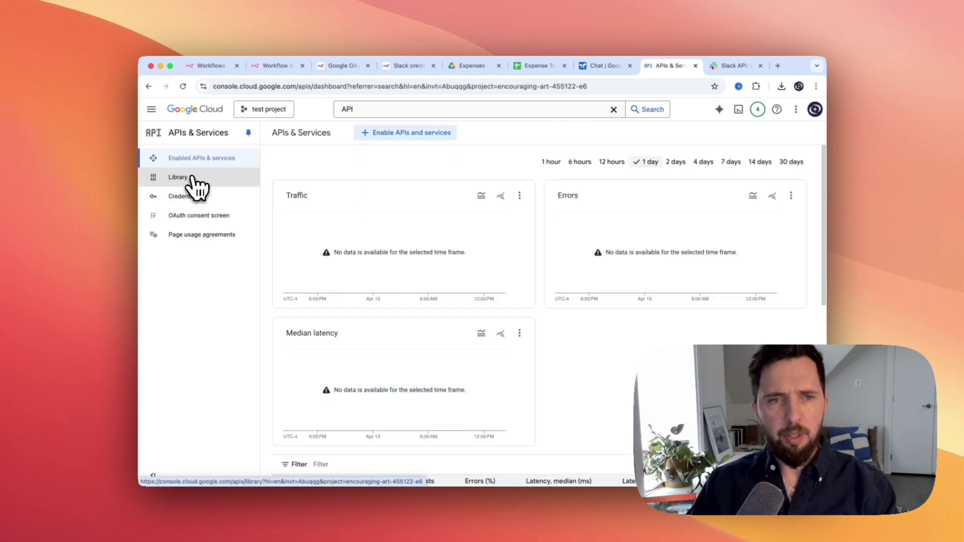
left_click(193, 179)
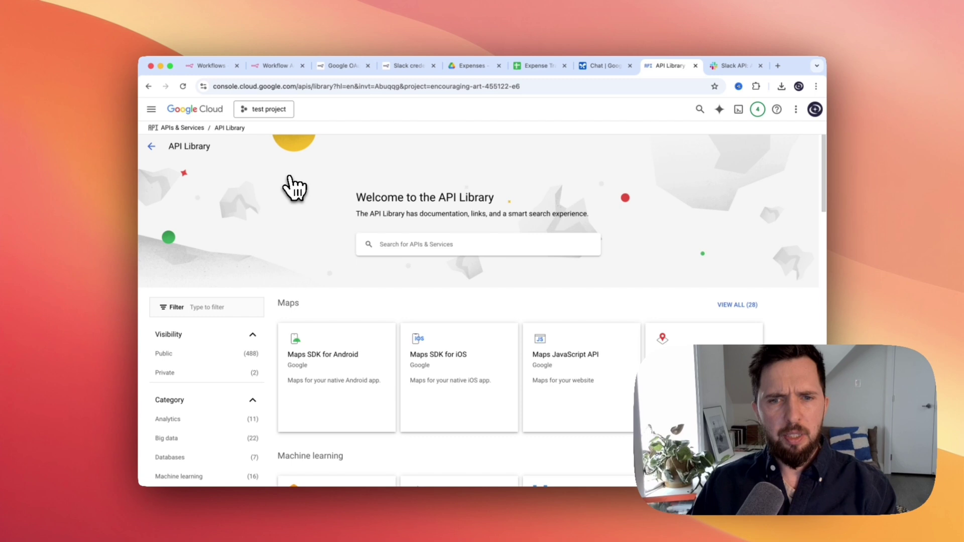
Search the API Library for Drive and open the Google Drive API's product details
left_click(408, 243)
type("D")
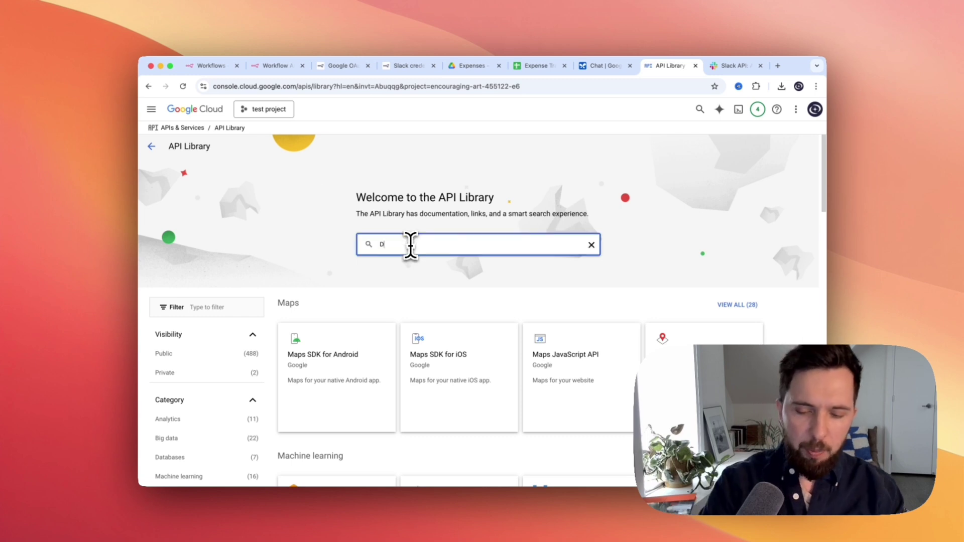
type("rive")
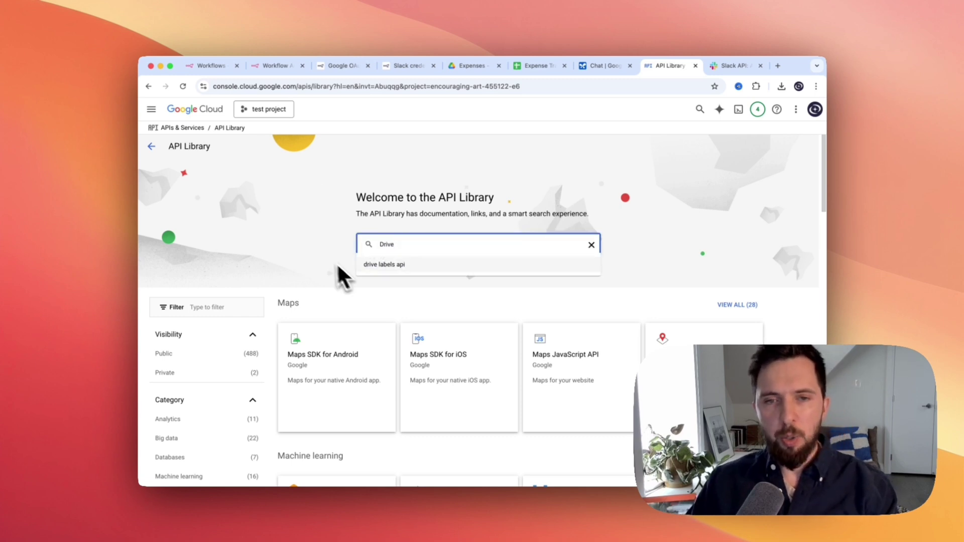
key("Return")
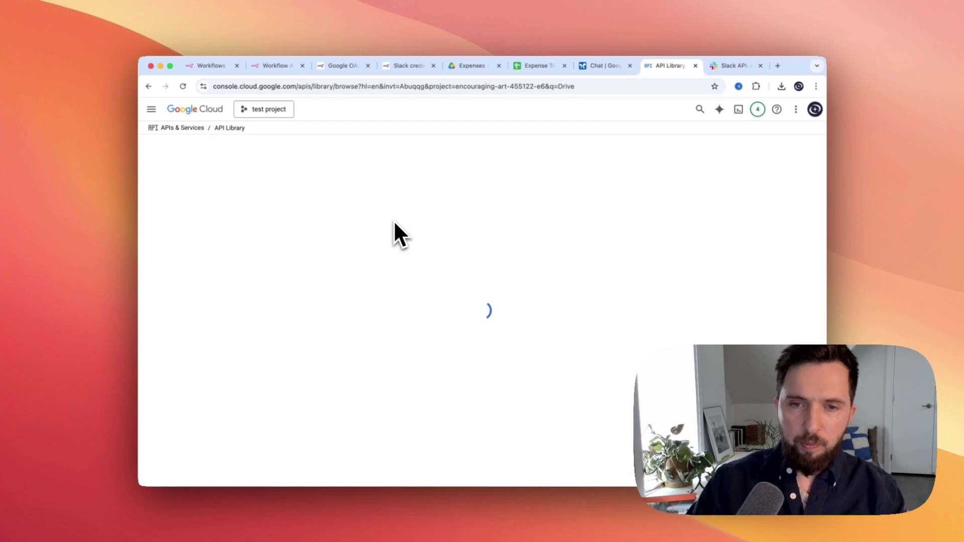
left_click(384, 317)
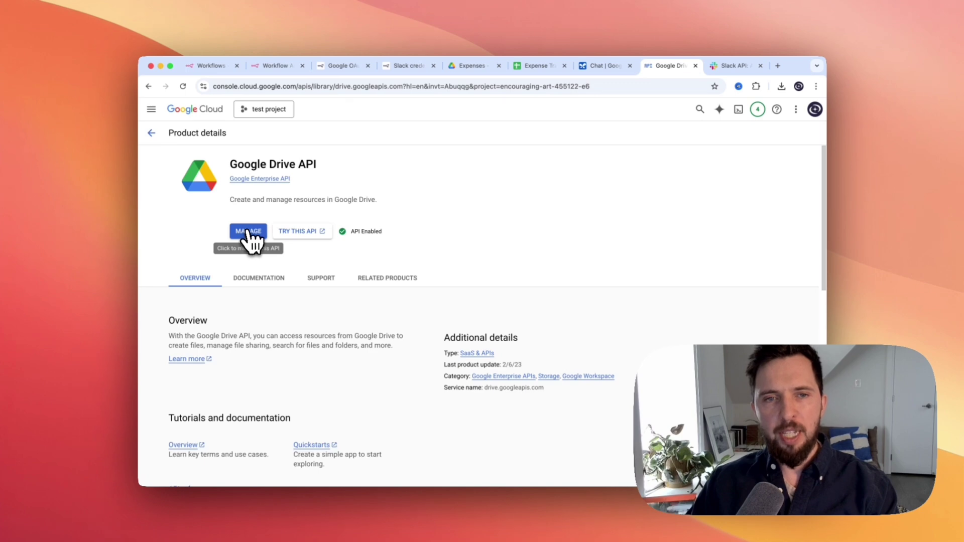
Leave the Drive API page and start the OAuth consent screen configuration for My First Project
left_click(152, 134)
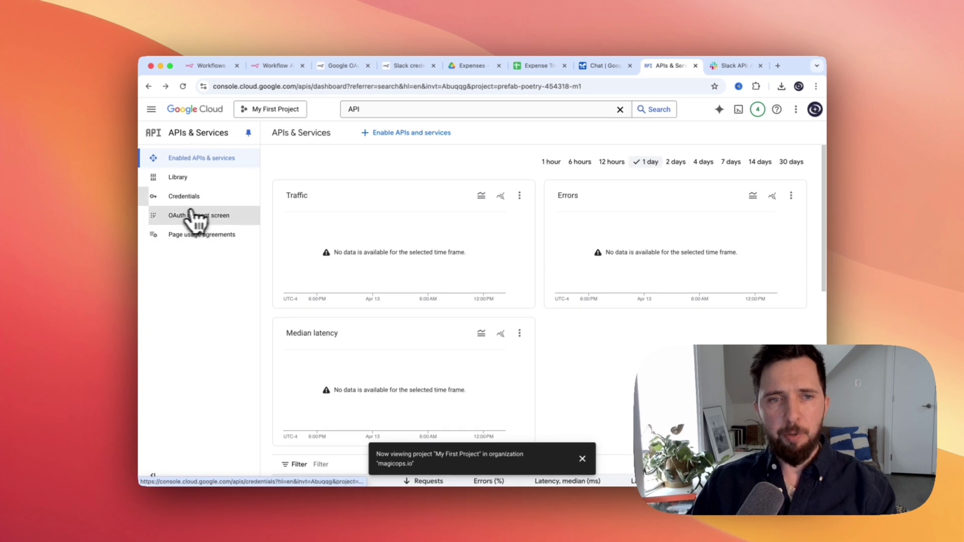
left_click(202, 217)
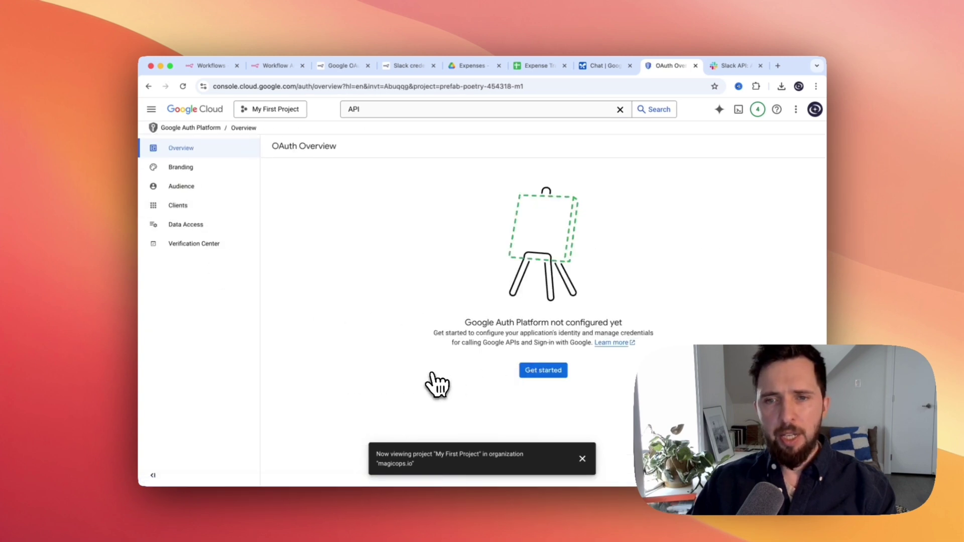
left_click(545, 371)
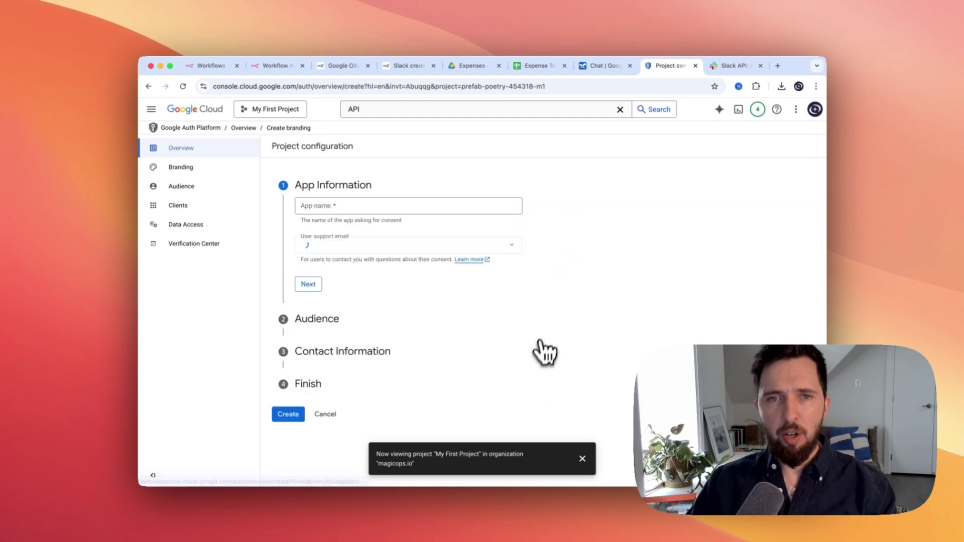
Fill in the App Information with the app name n8n and the account's email as user support email
left_click(331, 207)
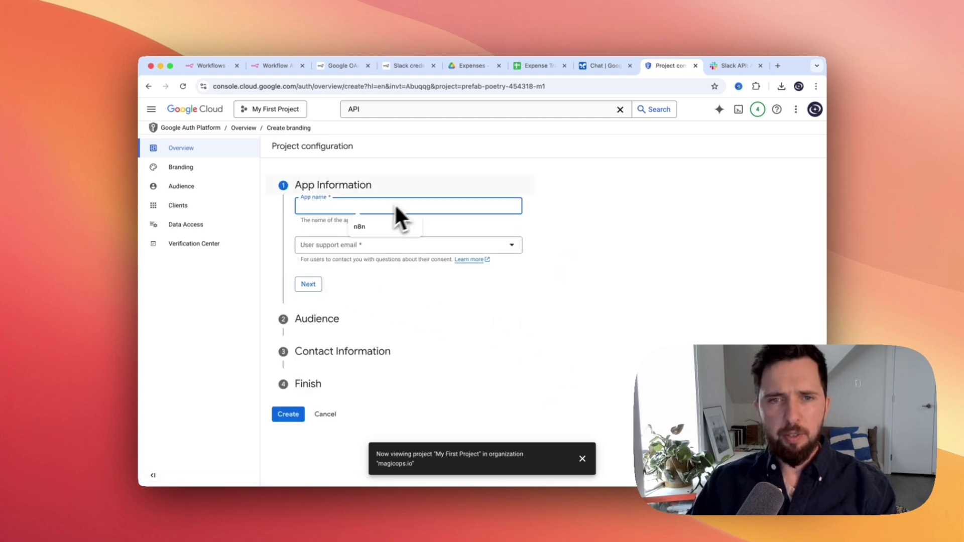
left_click(388, 227)
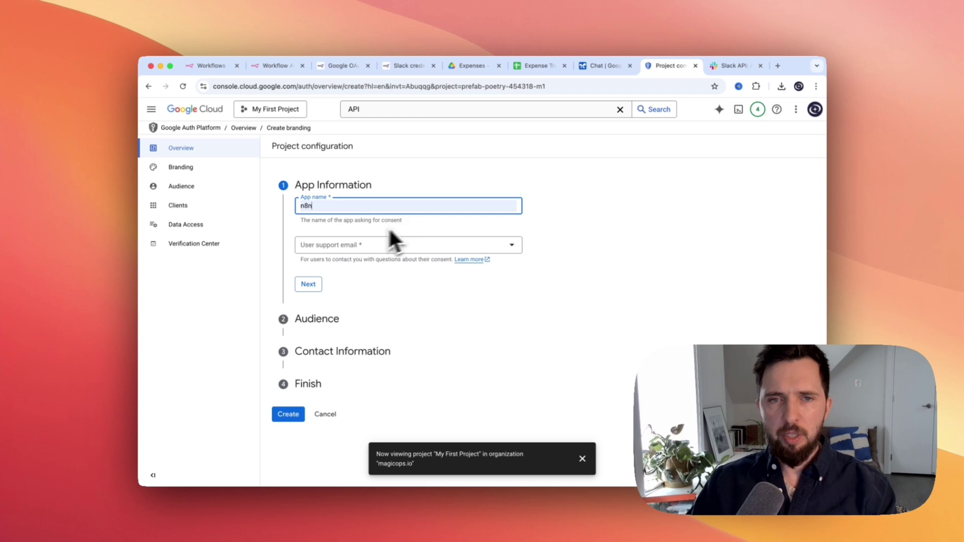
left_click(344, 249)
left_click(352, 254)
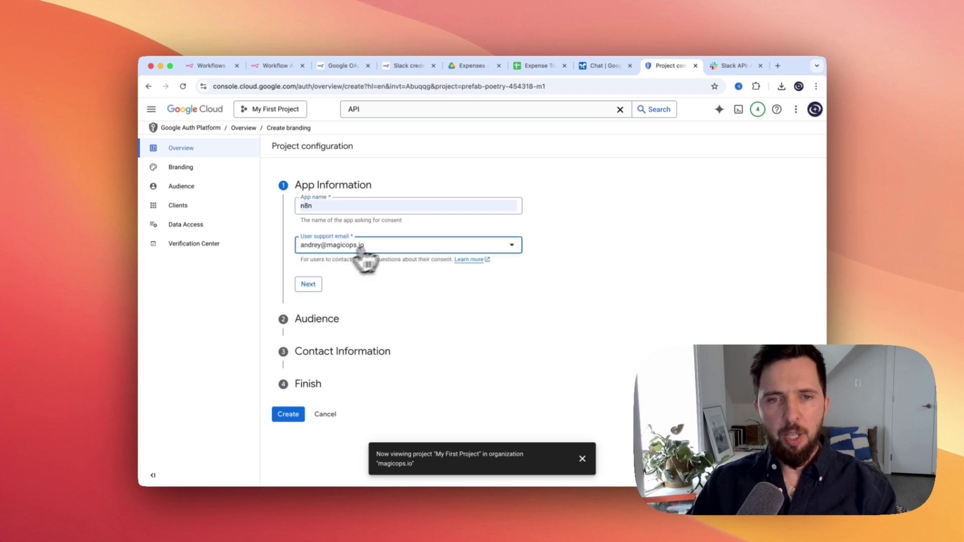
left_click(311, 285)
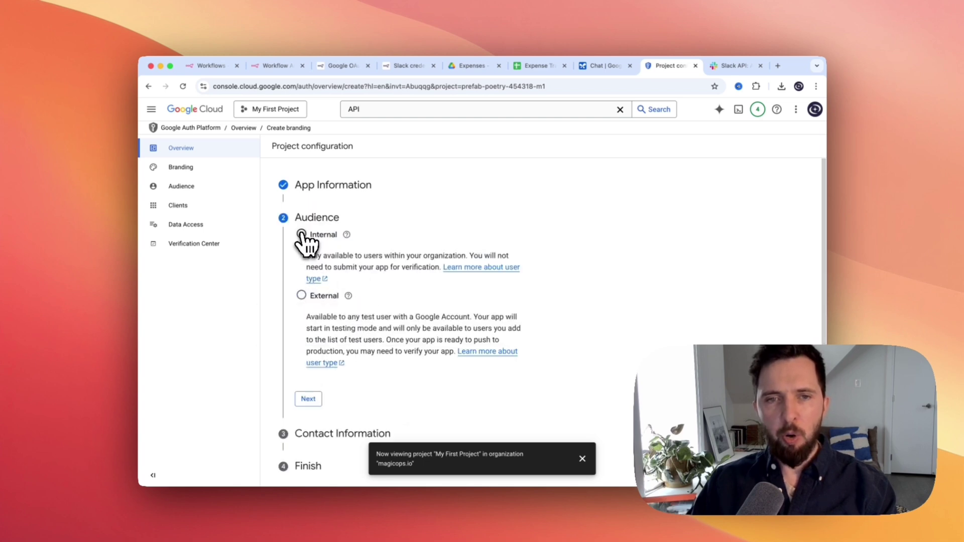
Complete the project configuration with an Internal audience, the contact email address and acceptance of the user data policy, and create it
scroll(400, 301, "down", 1)
left_click(310, 383)
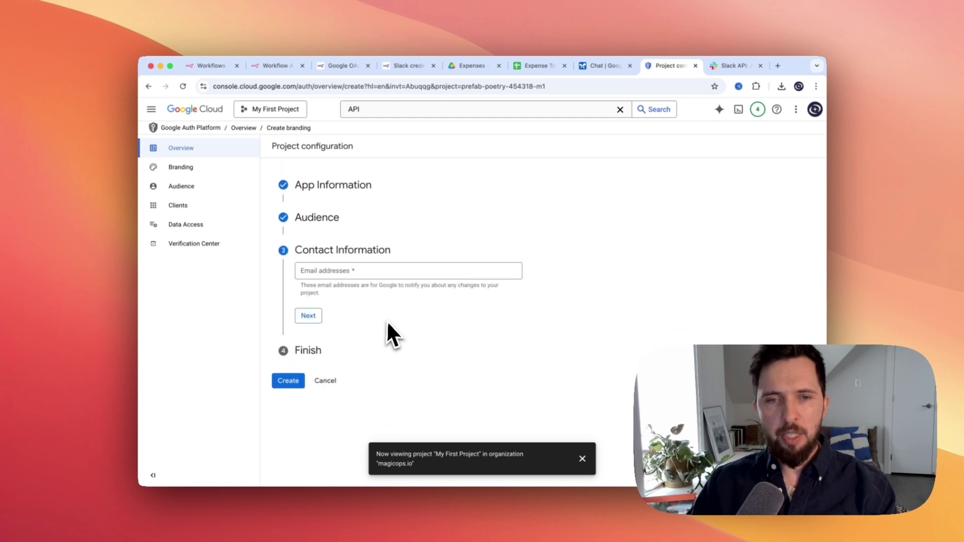
left_click(331, 277)
type("andre")
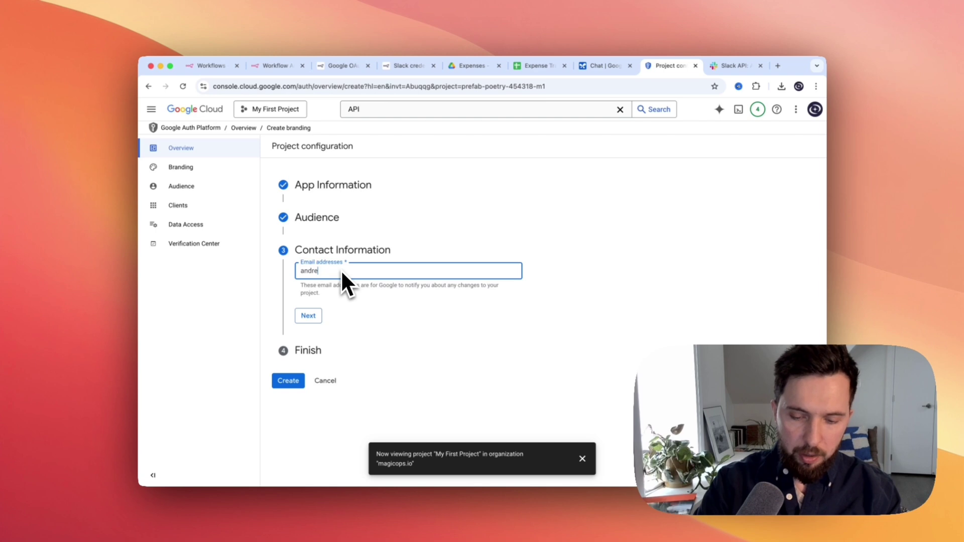
key("Return")
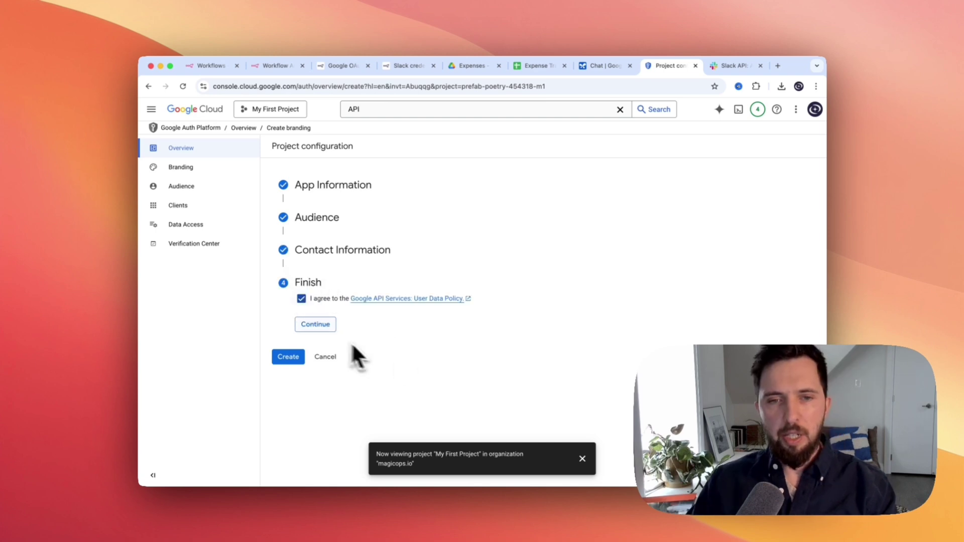
left_click(317, 325)
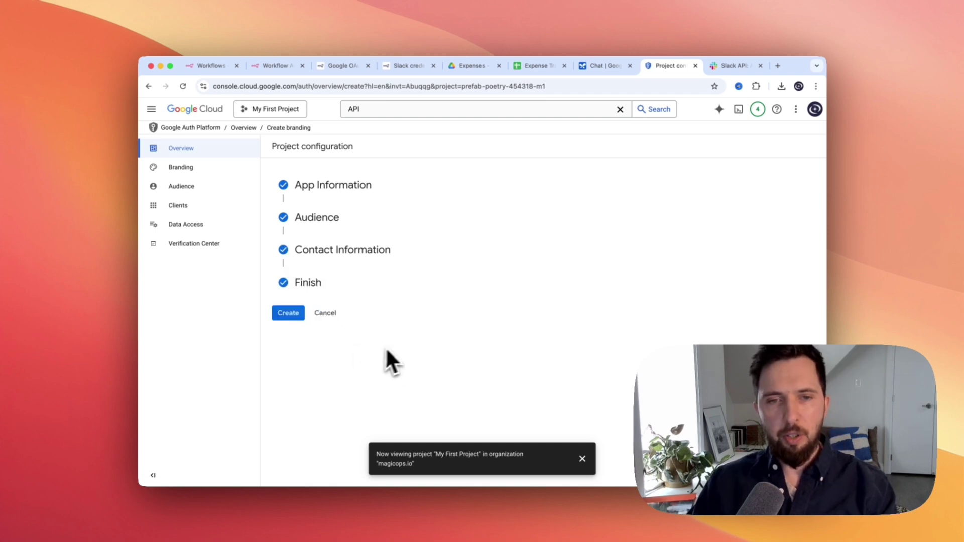
left_click(292, 321)
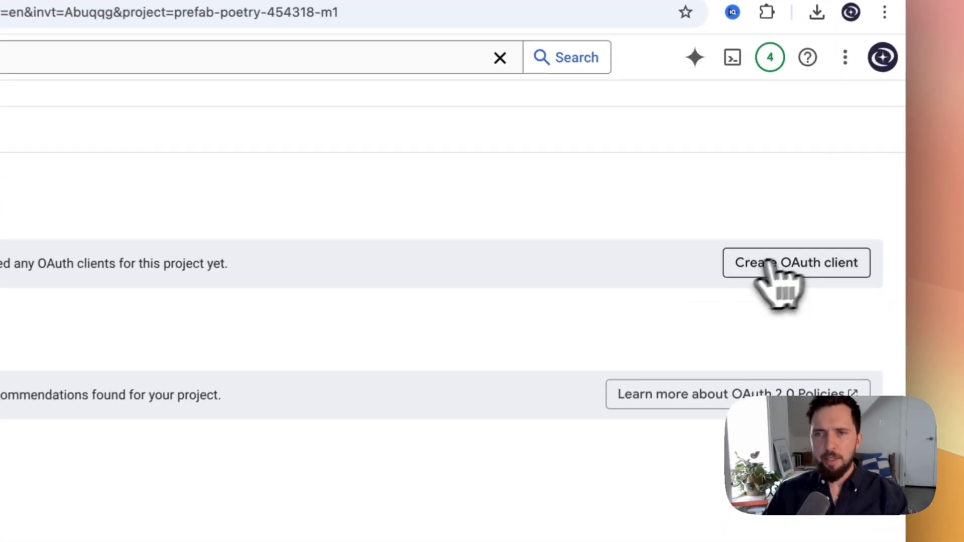
Start a new OAuth client with application type Web application and name it "n8n web"
left_click(772, 220)
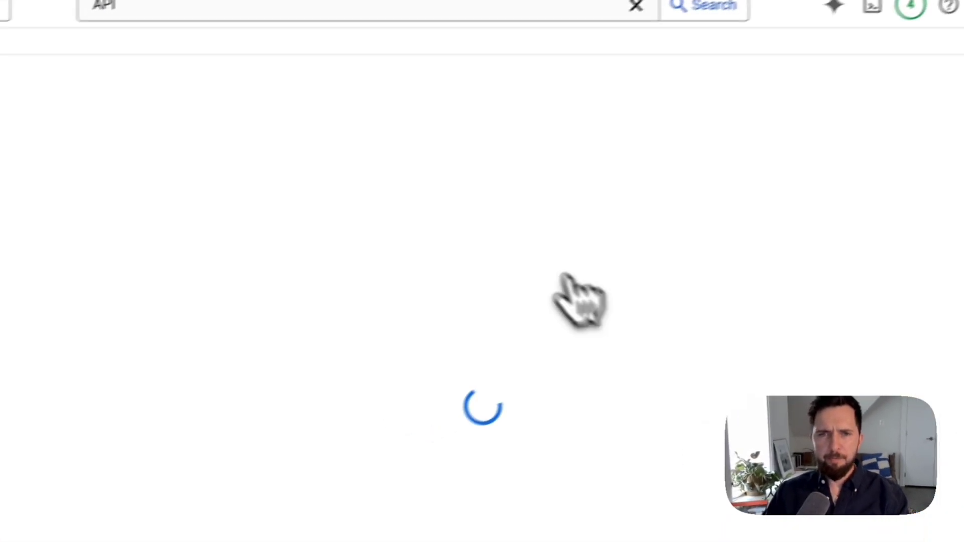
left_click(215, 208)
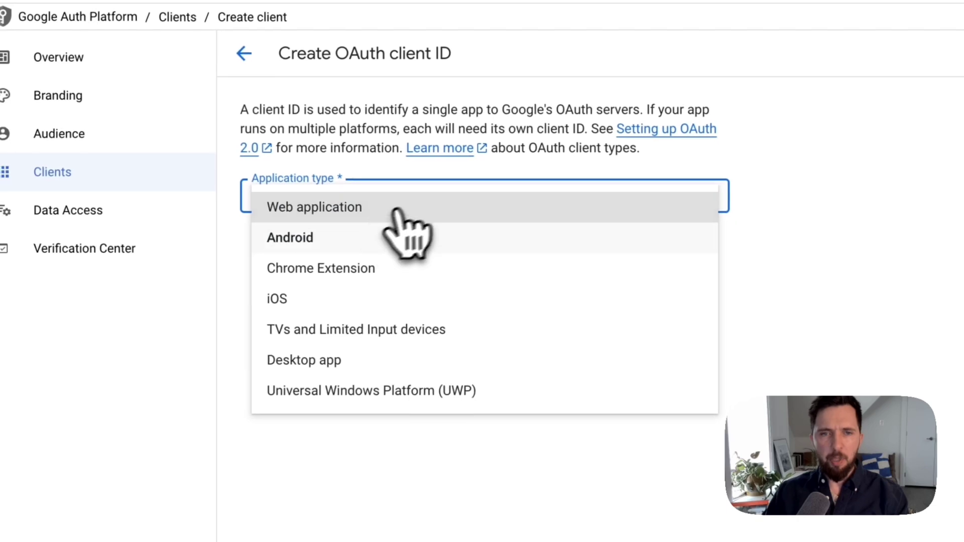
left_click(325, 219)
left_click(351, 251)
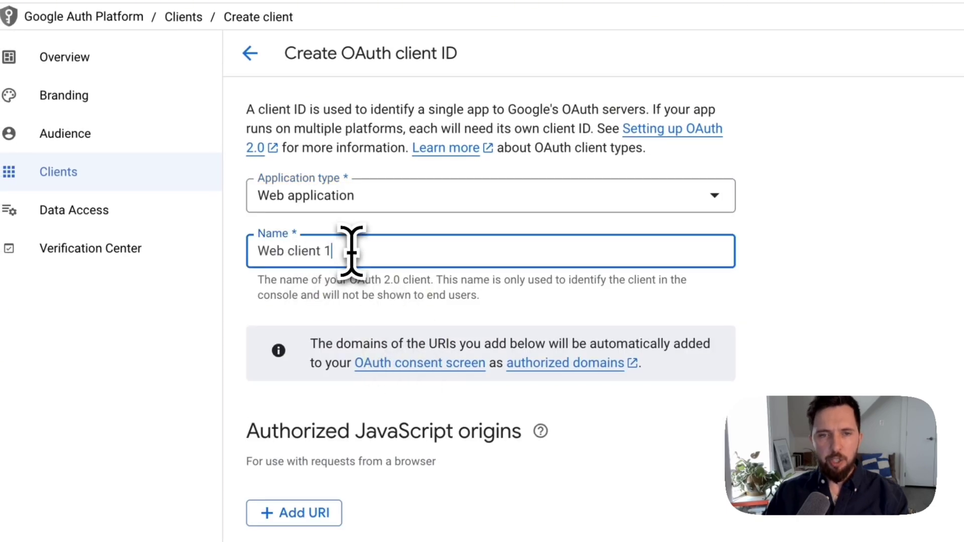
triple_click(351, 251)
type("n8n web")
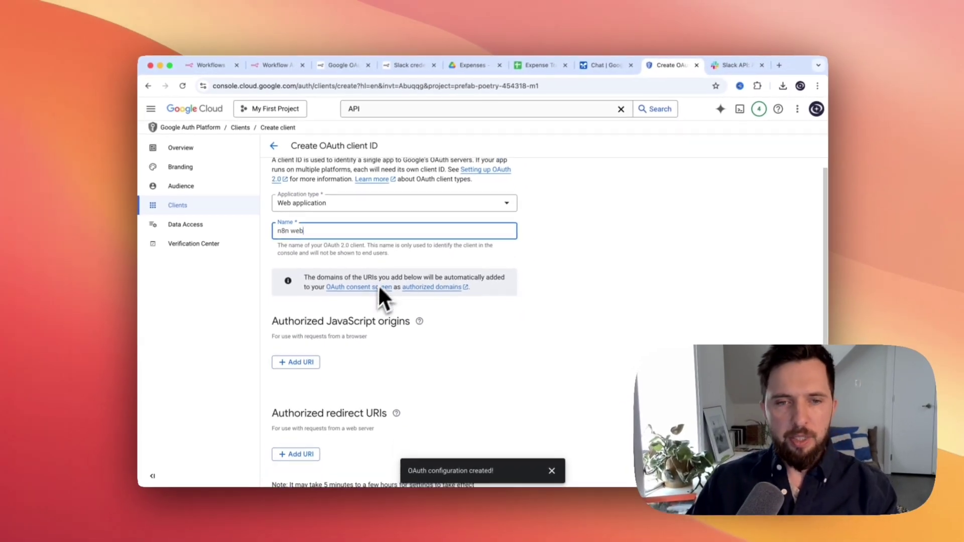
scroll(404, 319, "down", 2)
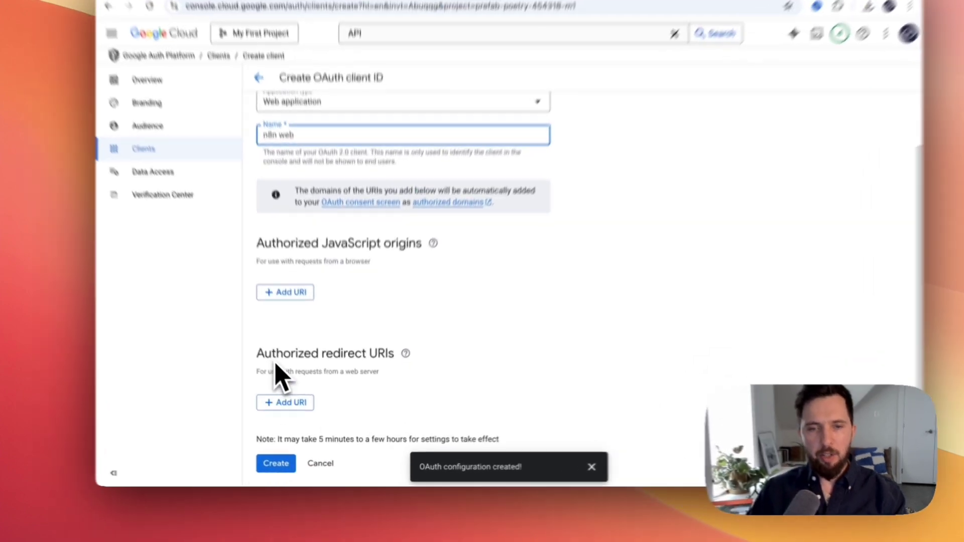
left_click(296, 416)
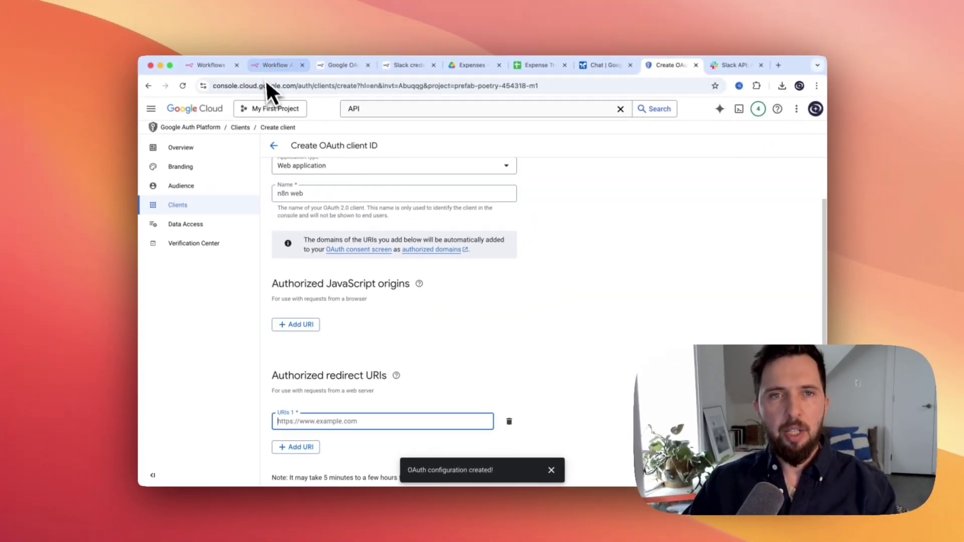
left_click(274, 59)
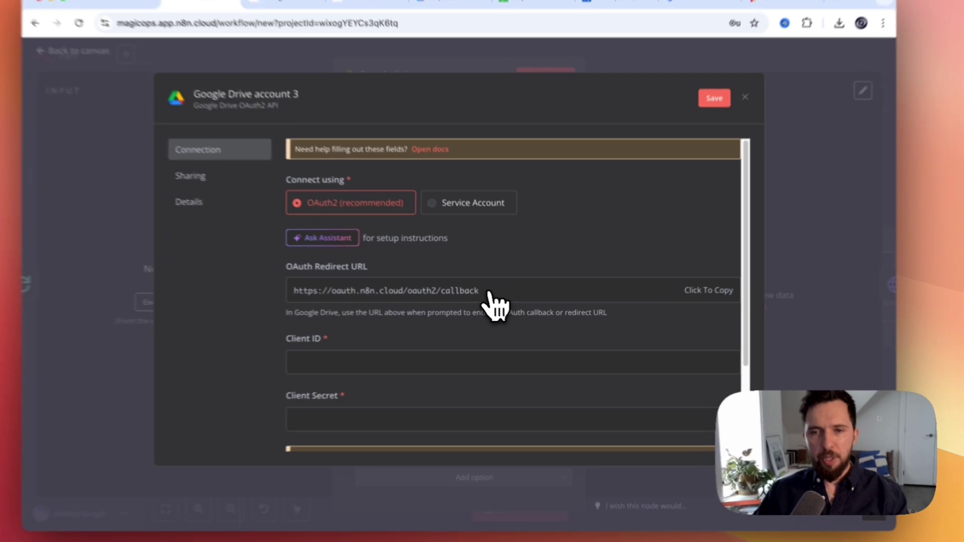
left_click(491, 295)
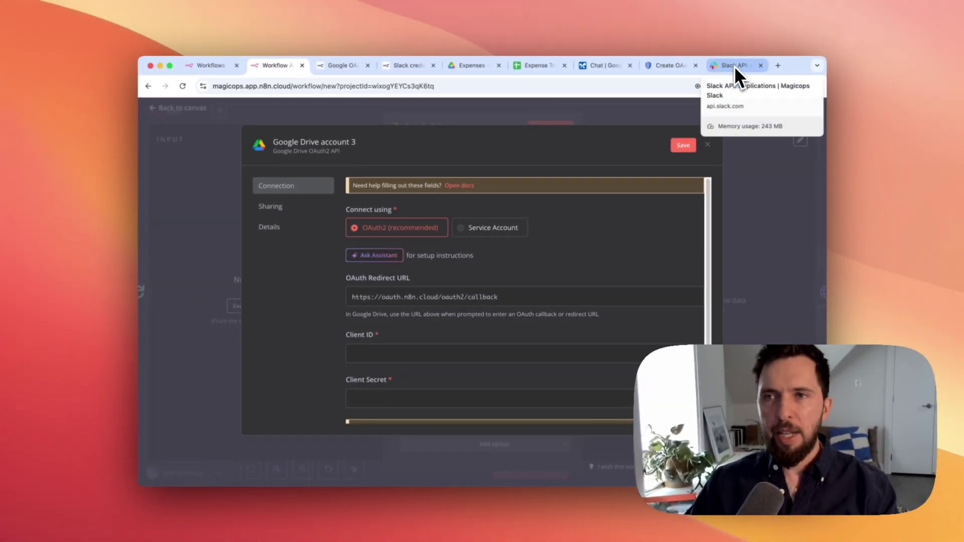
left_click(734, 65)
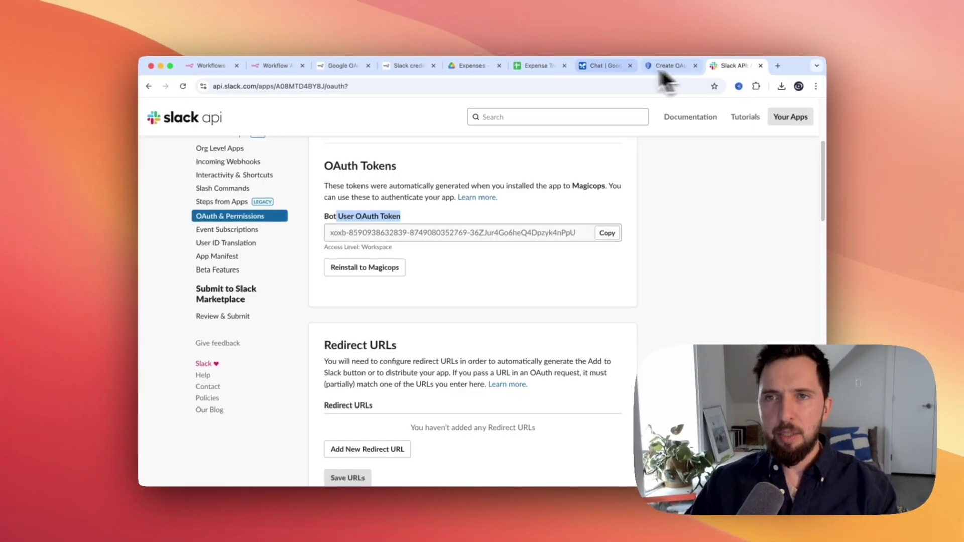
left_click(665, 65)
left_click(340, 424)
key("super+v")
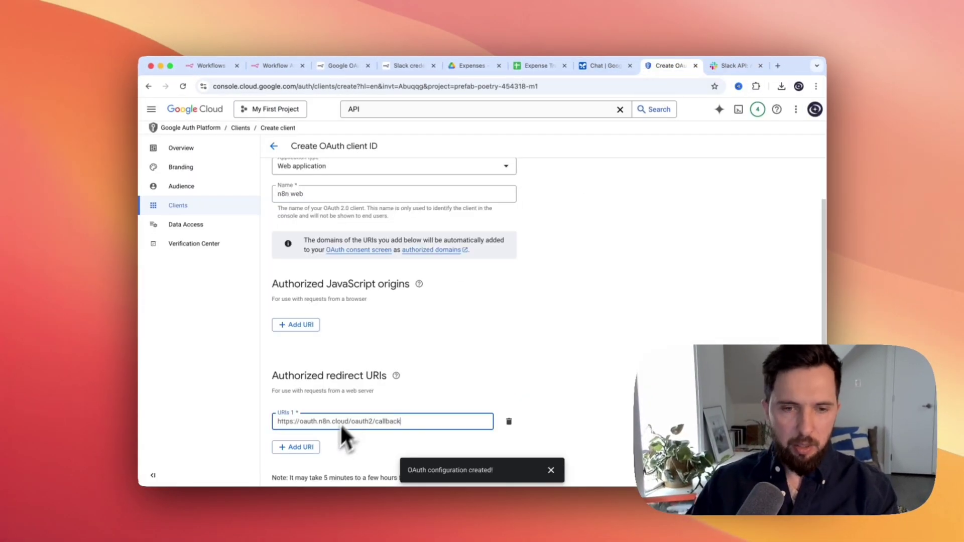
scroll(389, 360, "down", 1)
left_click(287, 467)
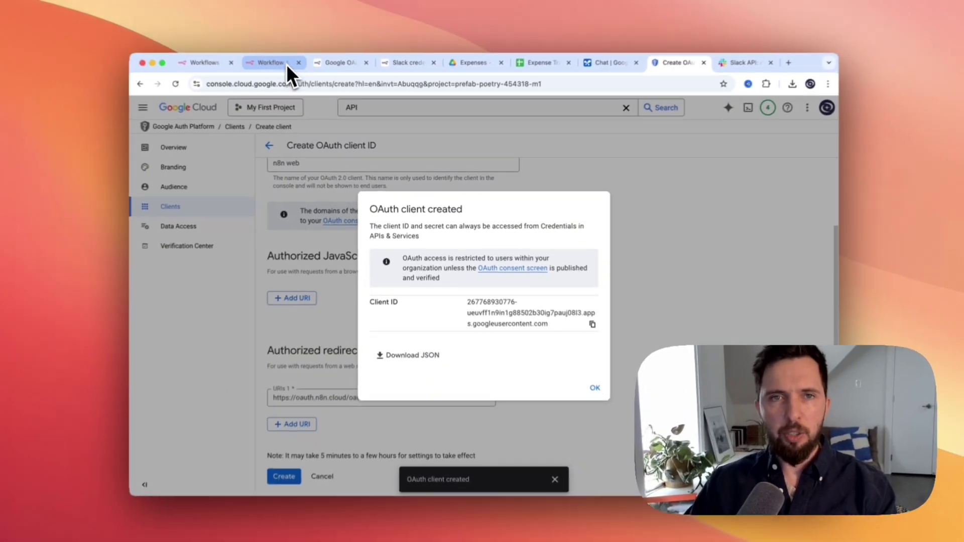
Switch to the n8n workflow and paste the copied client ID into the Google Drive credential's Client ID field
left_click(226, 31)
left_click(368, 351)
key("super+v")
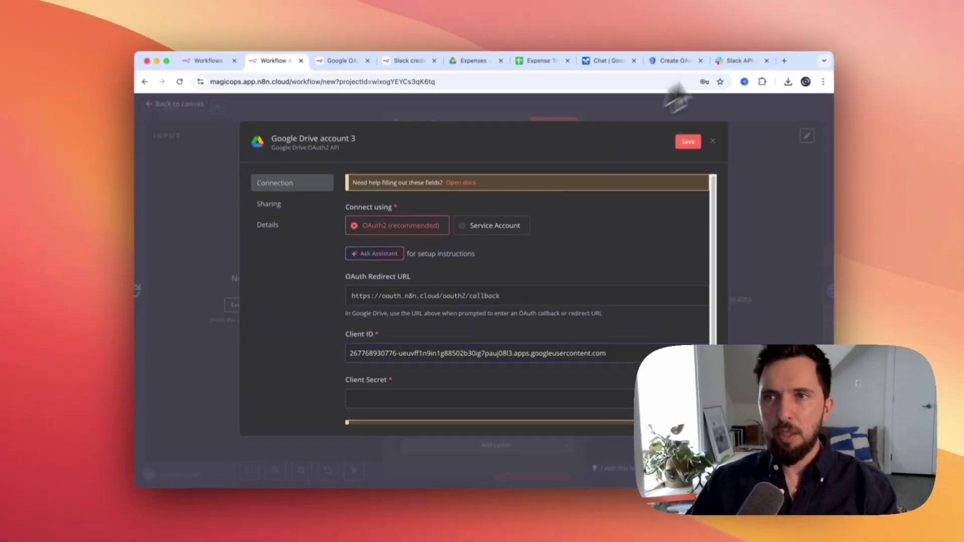
Copy the client secret from the n8n web client's details in Google Cloud and paste it into the n8n credential's Client Secret field
left_click(665, 67)
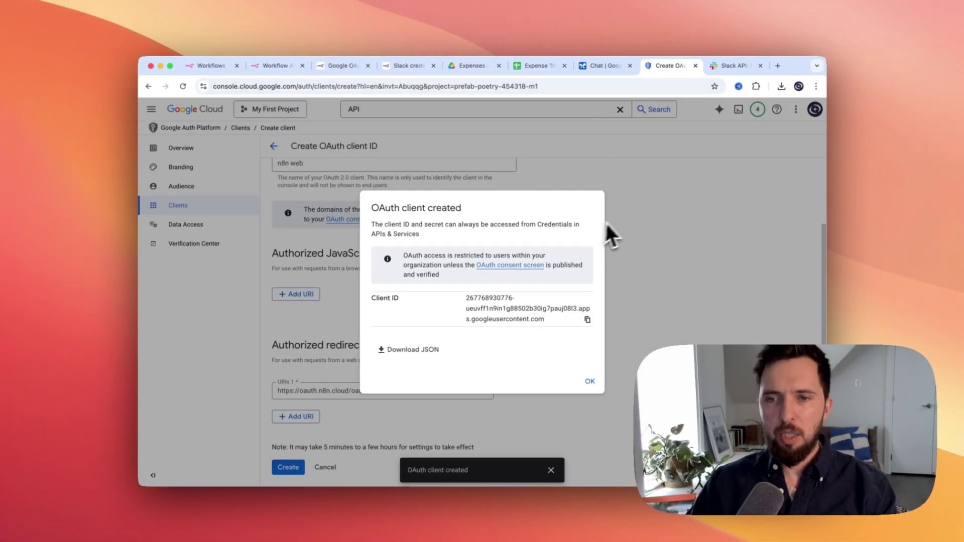
left_click(646, 235)
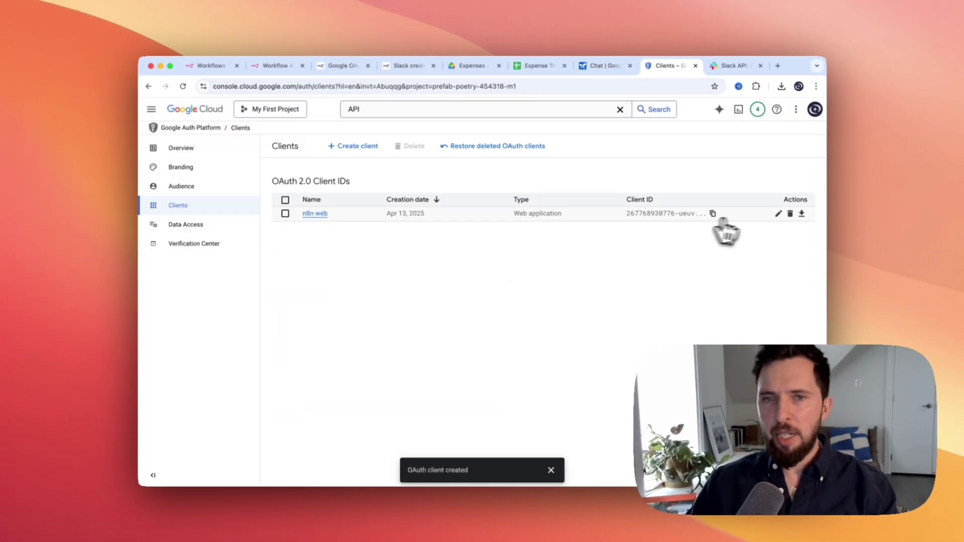
left_click(316, 214)
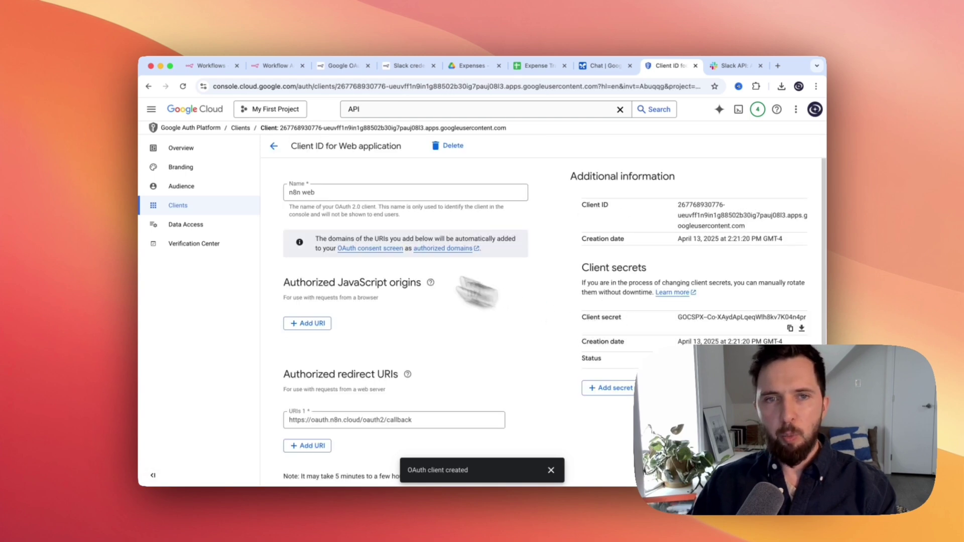
left_click_drag(583, 318, 696, 318)
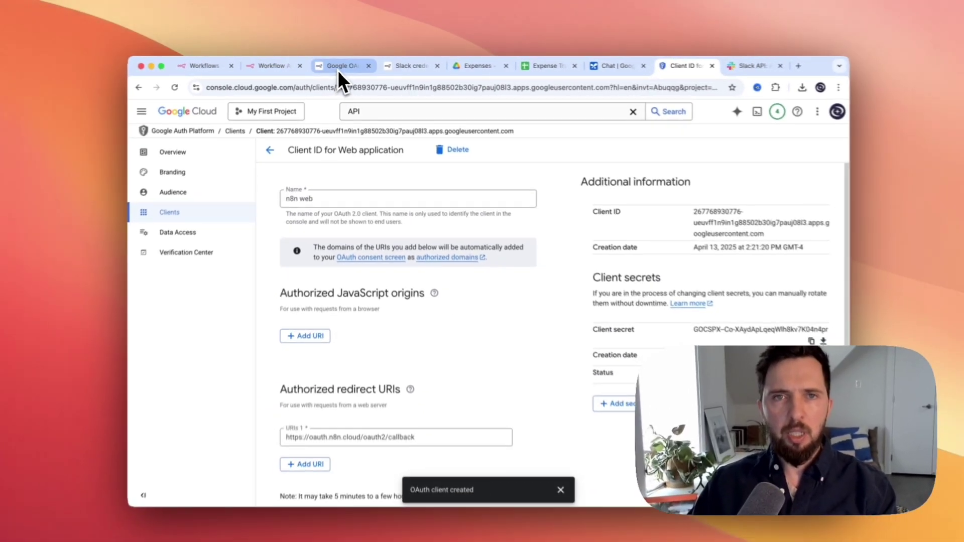
left_click(342, 66)
left_click(300, 70)
scroll(376, 351, "down", 5)
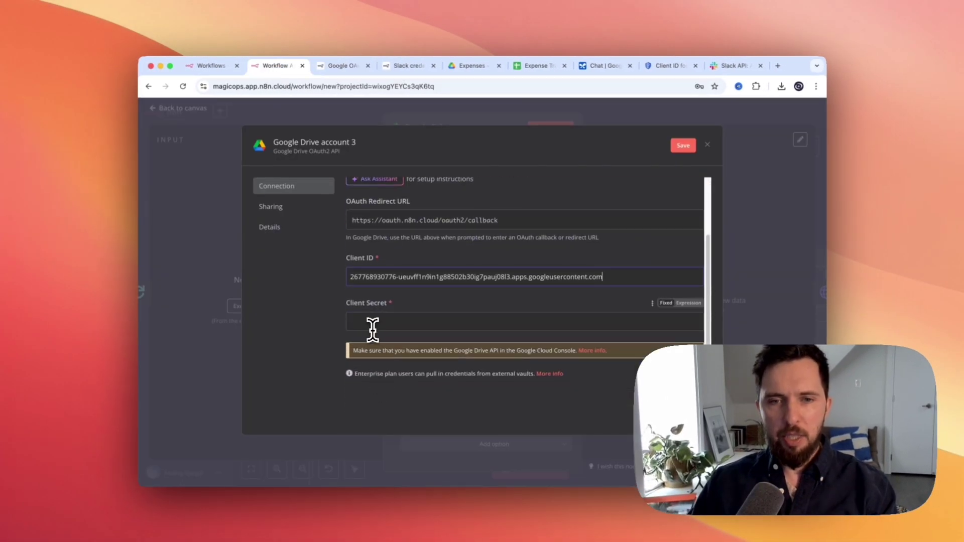
left_click(373, 323)
key("super+v")
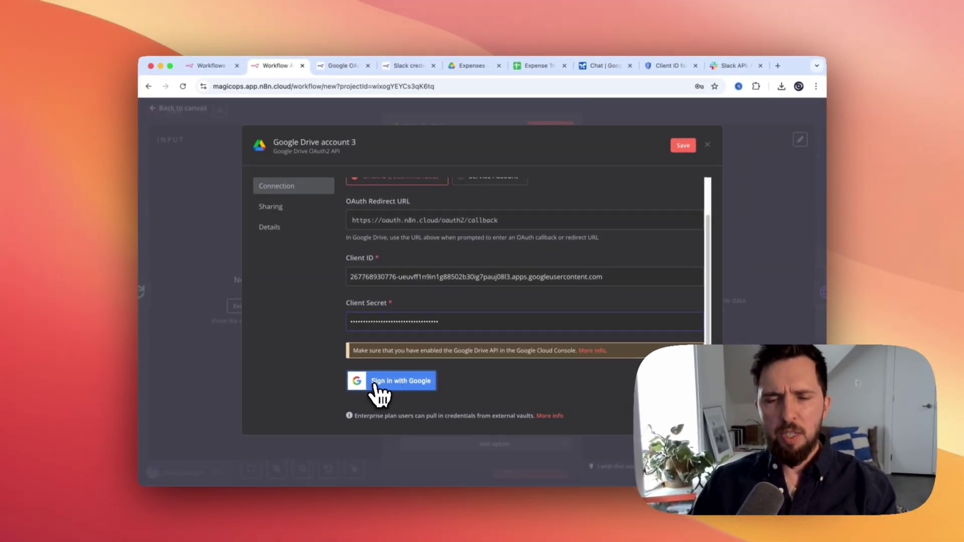
Sign in with Google using the listed account, allow n8n access to Google Drive, and close the connected credential
left_click(377, 387)
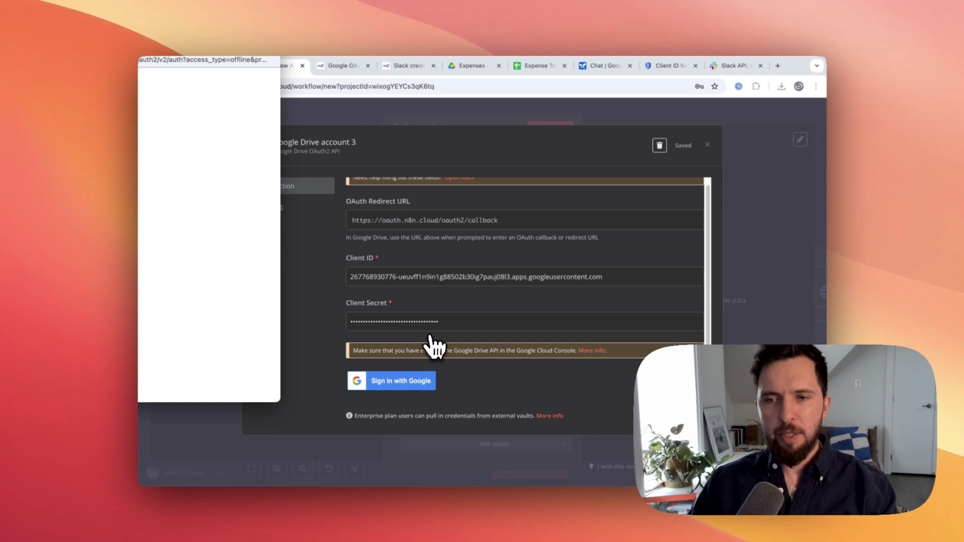
left_click_drag(206, 48, 499, 101)
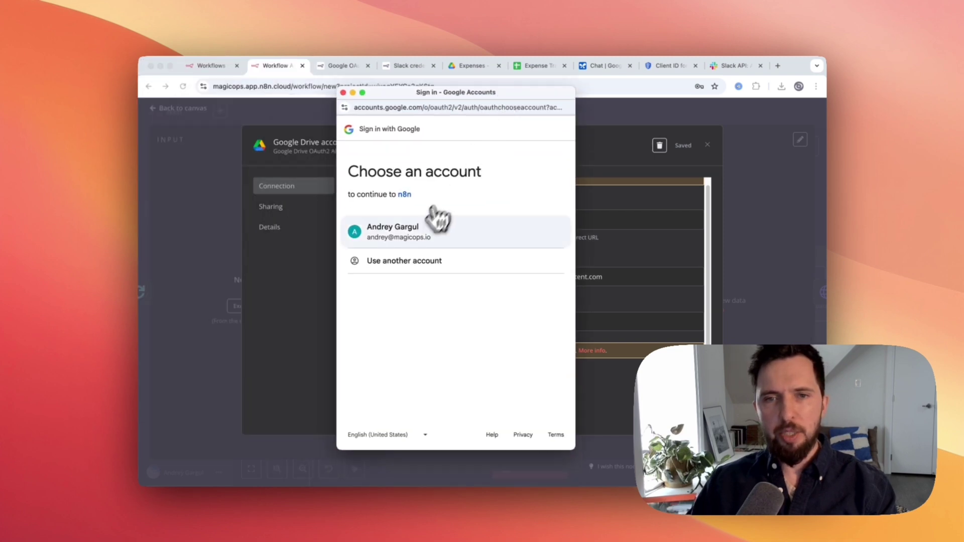
left_click(449, 228)
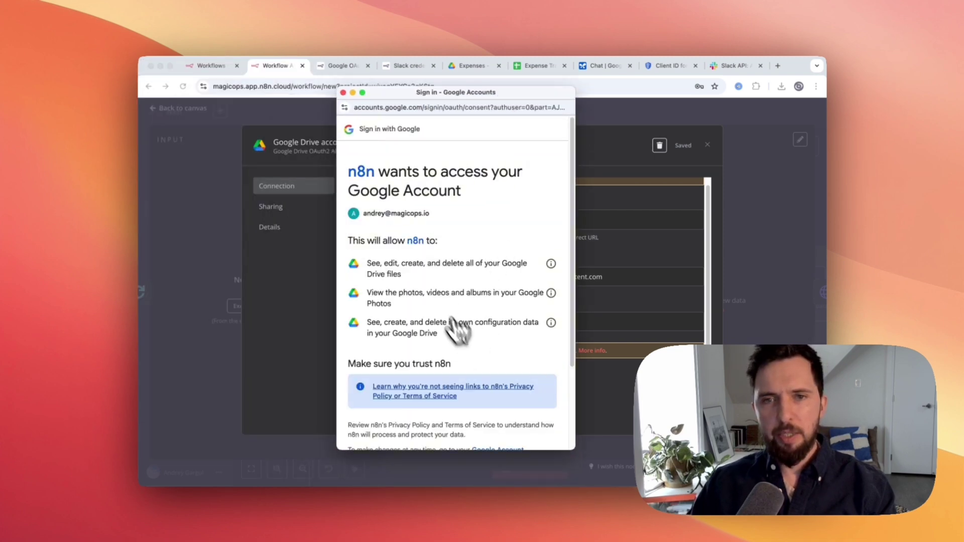
scroll(544, 371, "down", 5)
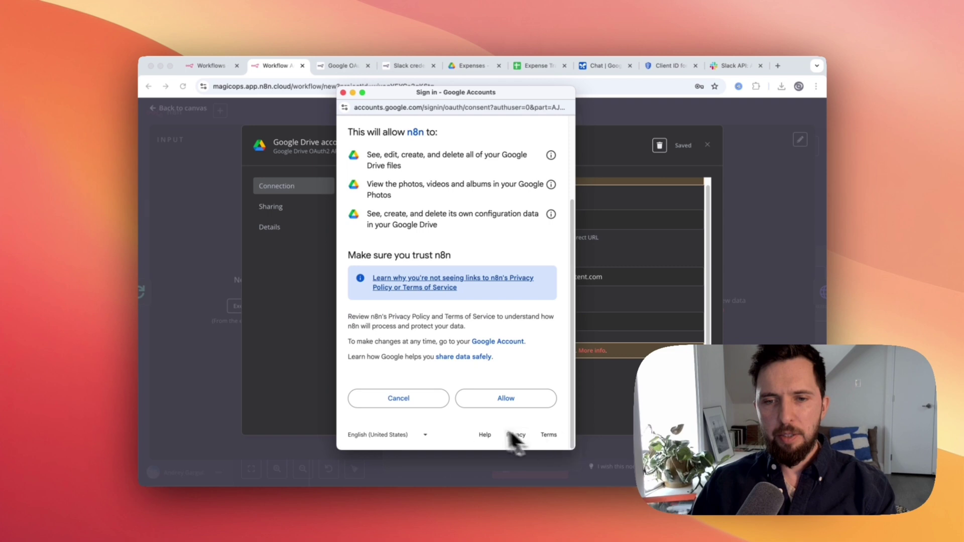
left_click(500, 399)
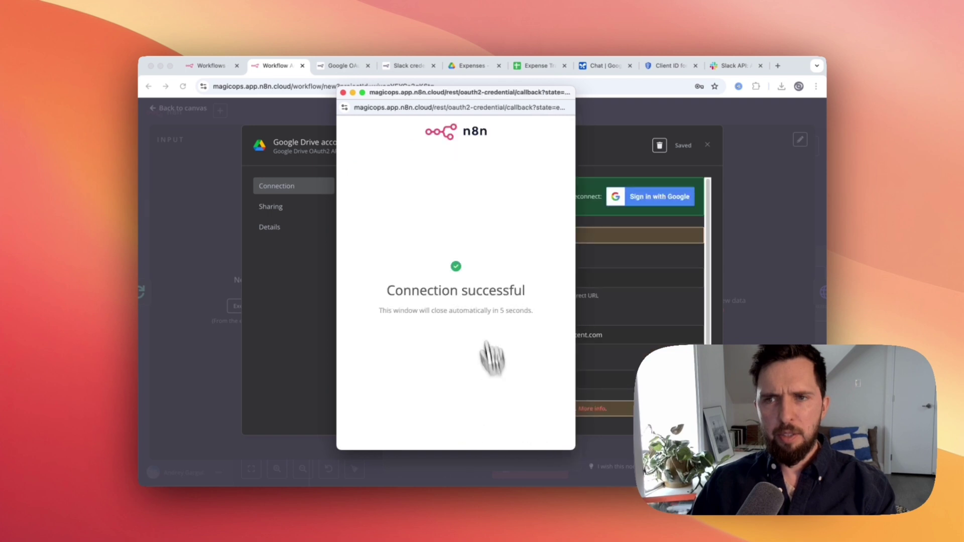
left_click(343, 93)
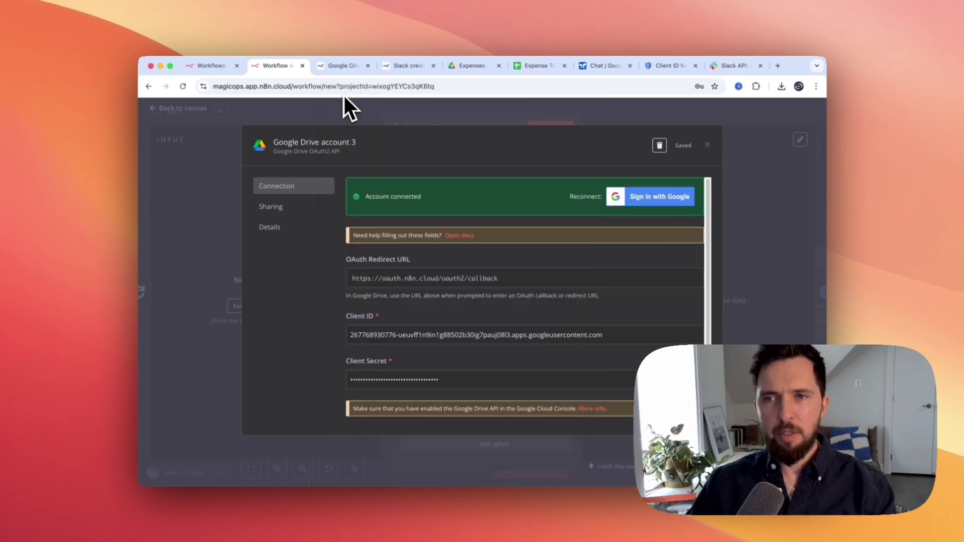
left_click(707, 145)
Create a new Google Sheets OAuth2 credential from the Property 1 node, open its Google sign-in, dismiss it and return to the canvas
left_click(726, 113)
left_click(727, 121)
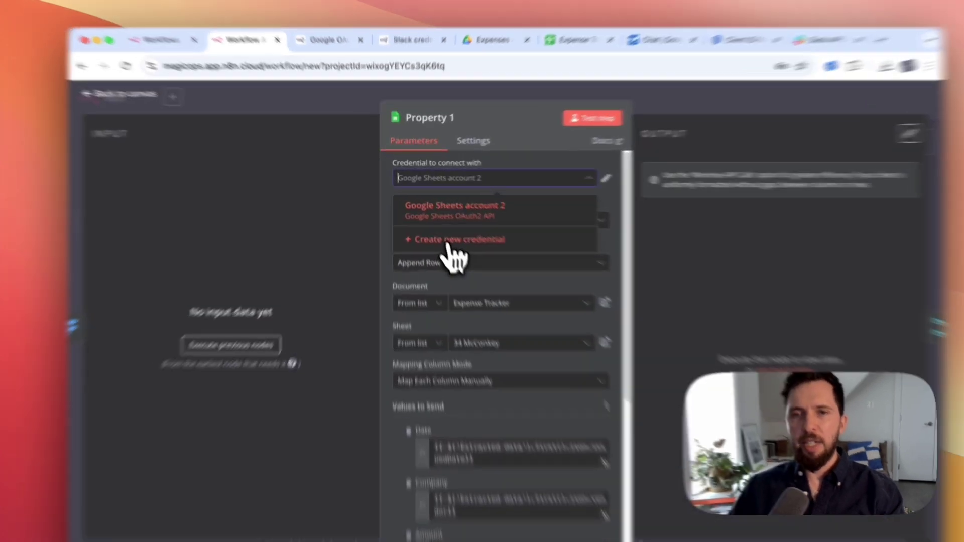
left_click(429, 230)
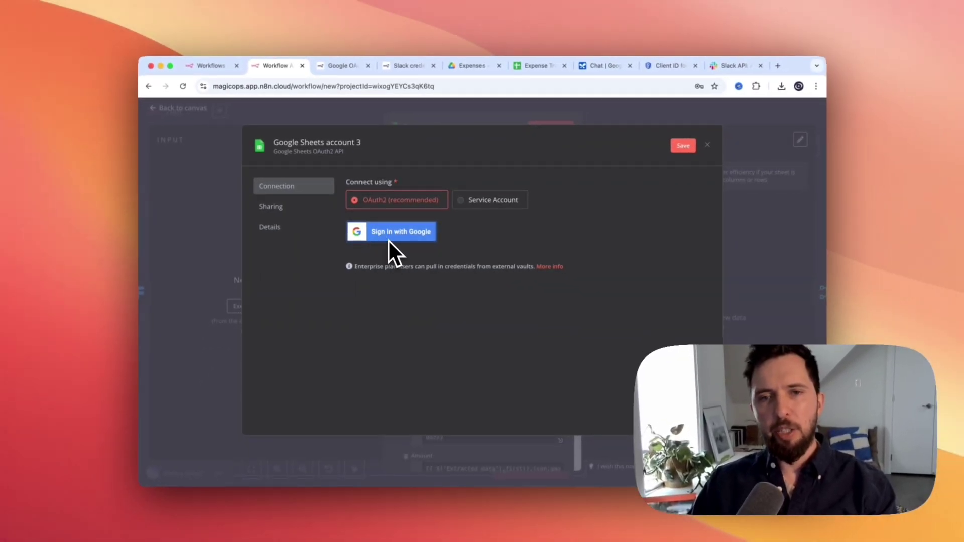
left_click(391, 235)
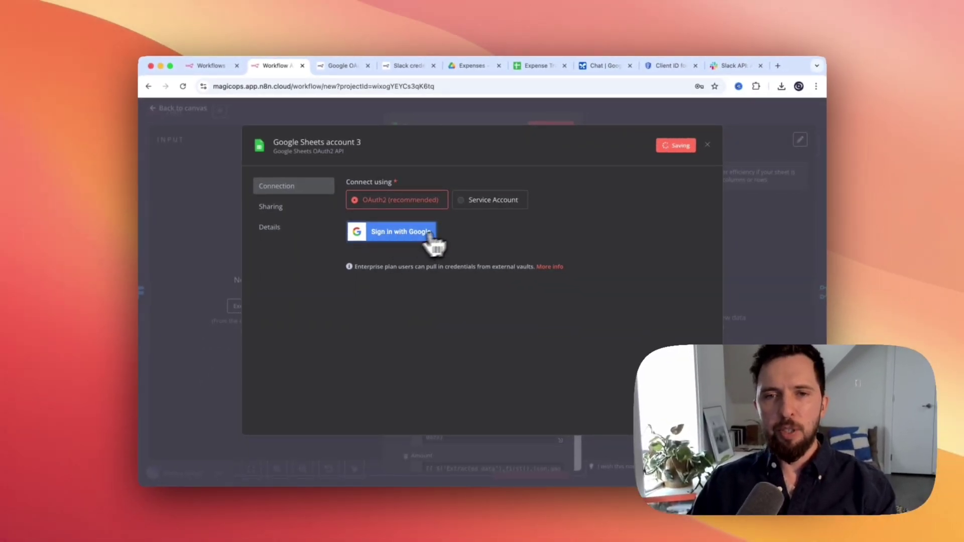
left_click_drag(206, 52, 492, 98)
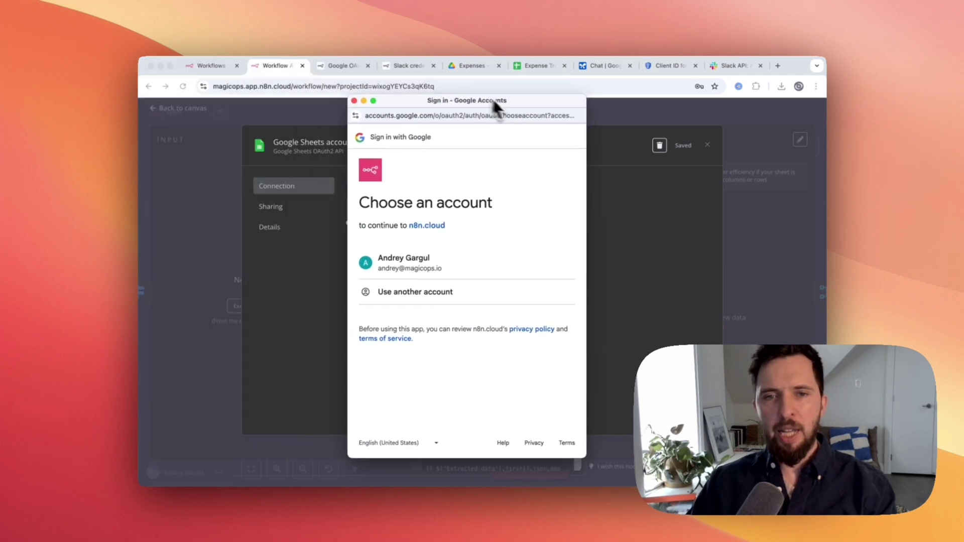
left_click(356, 101)
key("Escape")
key("Escape")
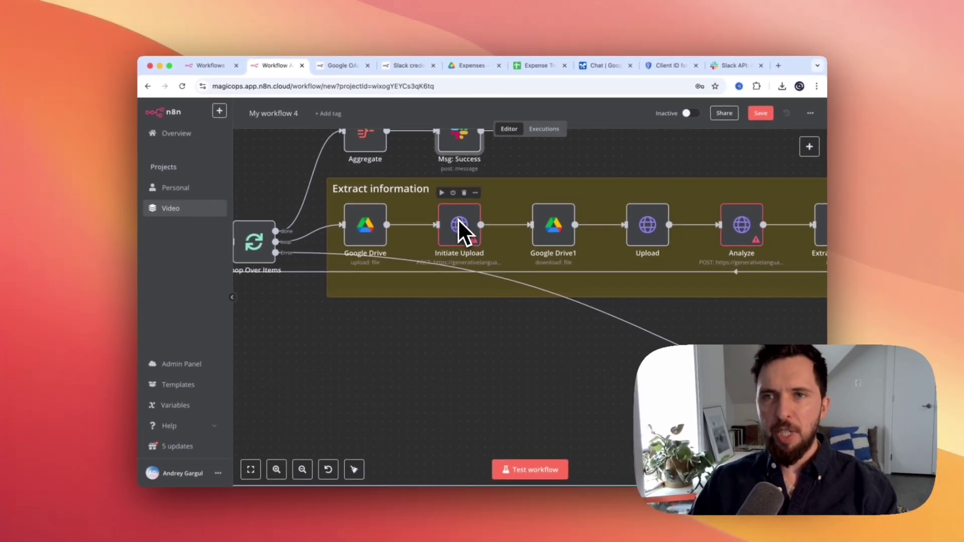
Create an API key for the existing test project in Google AI Studio, copy it and close the key dialog
left_click(606, 66)
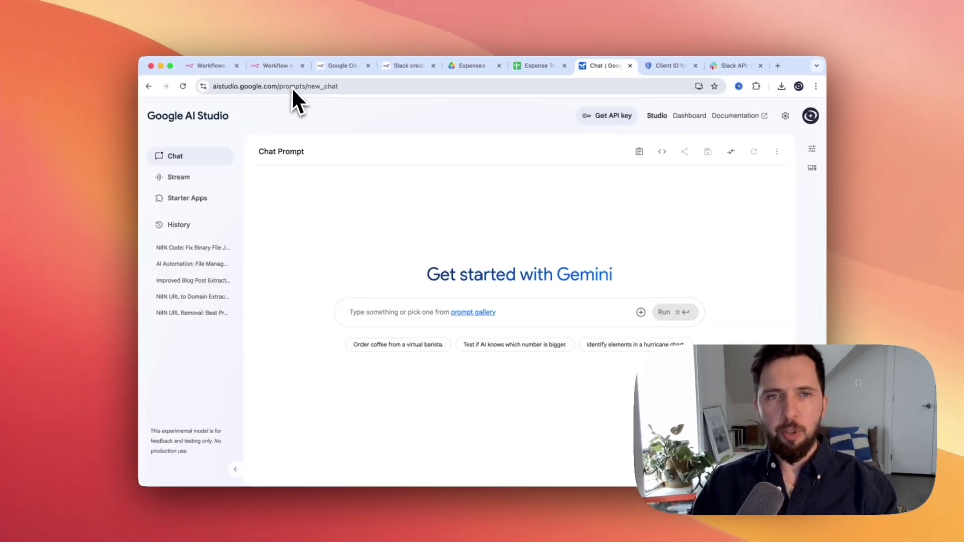
left_click(615, 118)
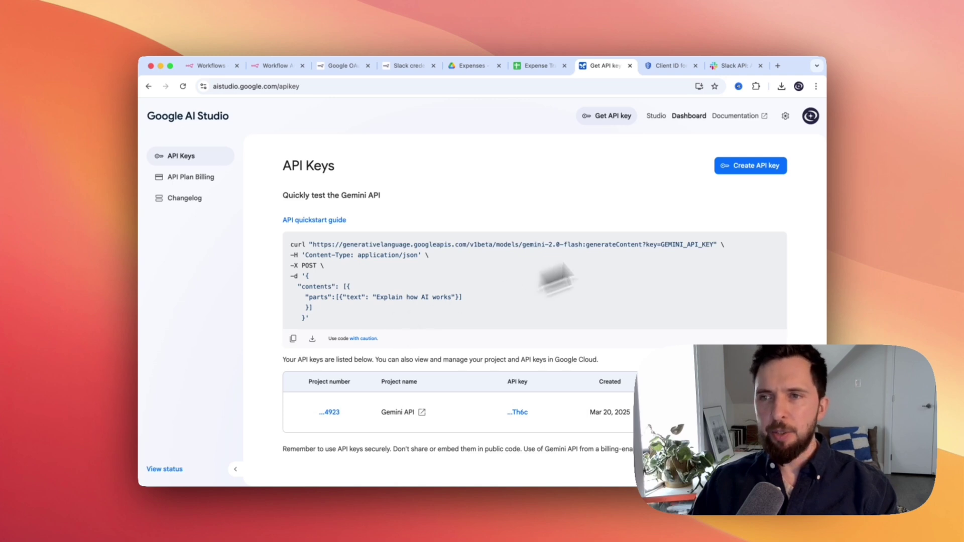
left_click(758, 170)
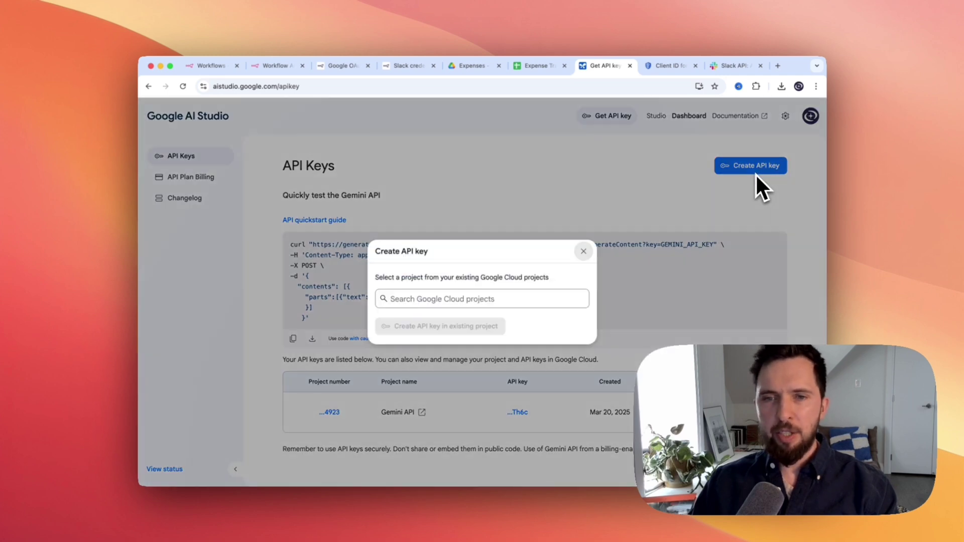
left_click(387, 298)
left_click(394, 324)
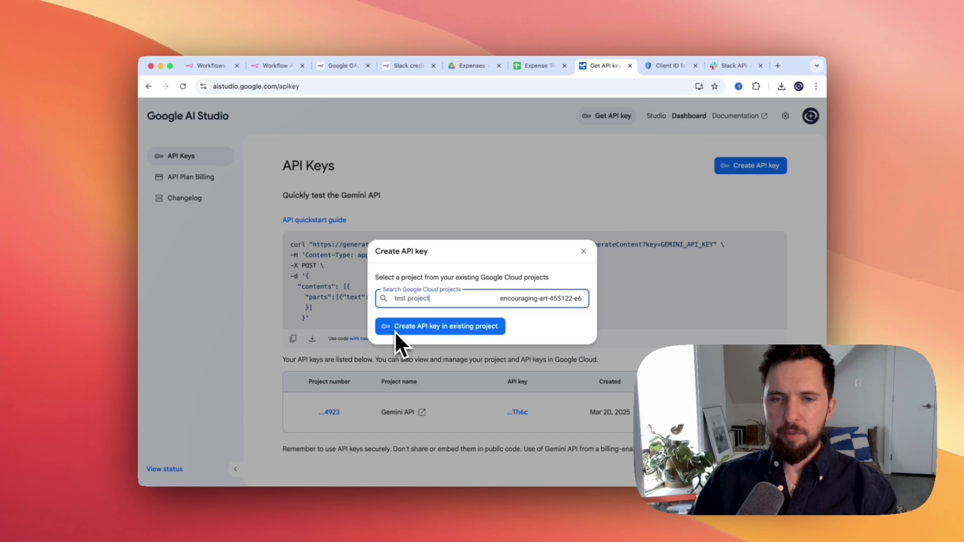
left_click(397, 330)
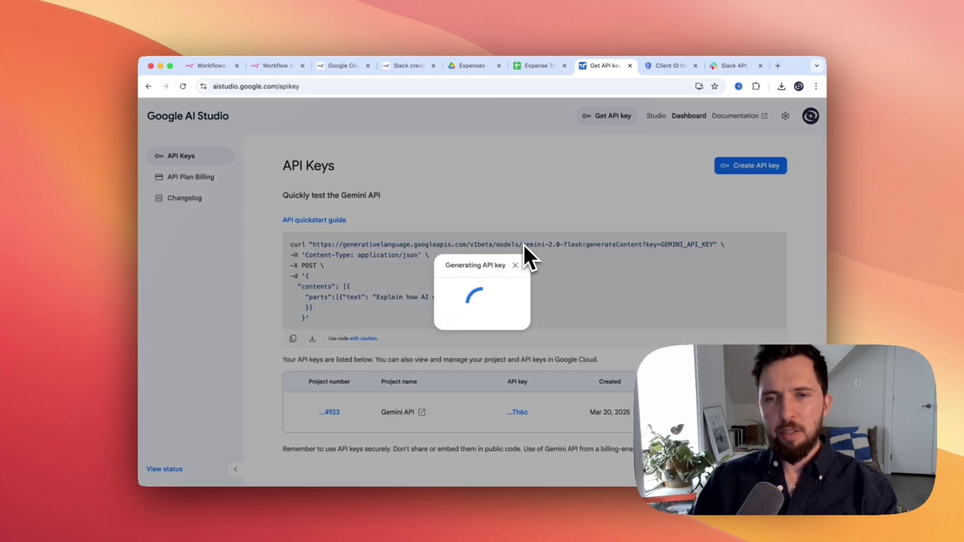
left_click(504, 316)
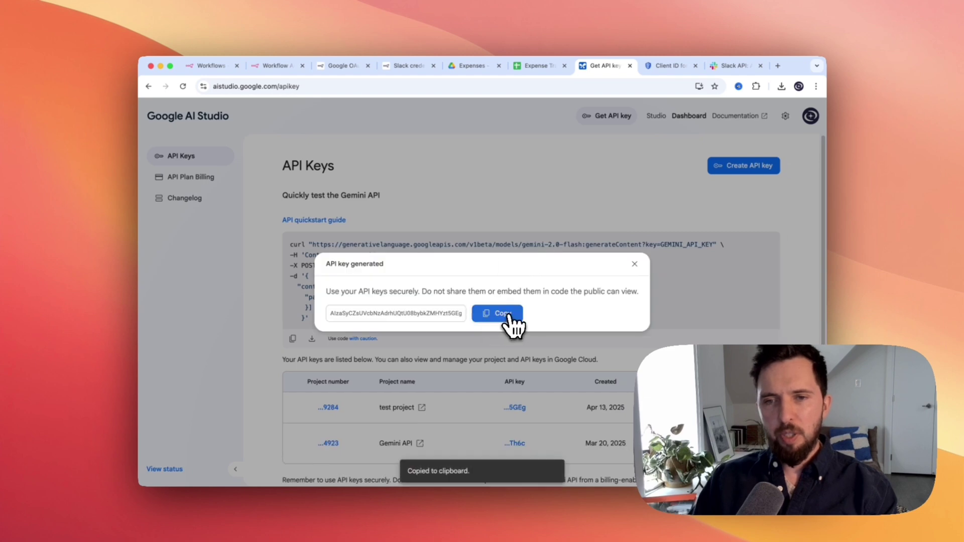
left_click(635, 265)
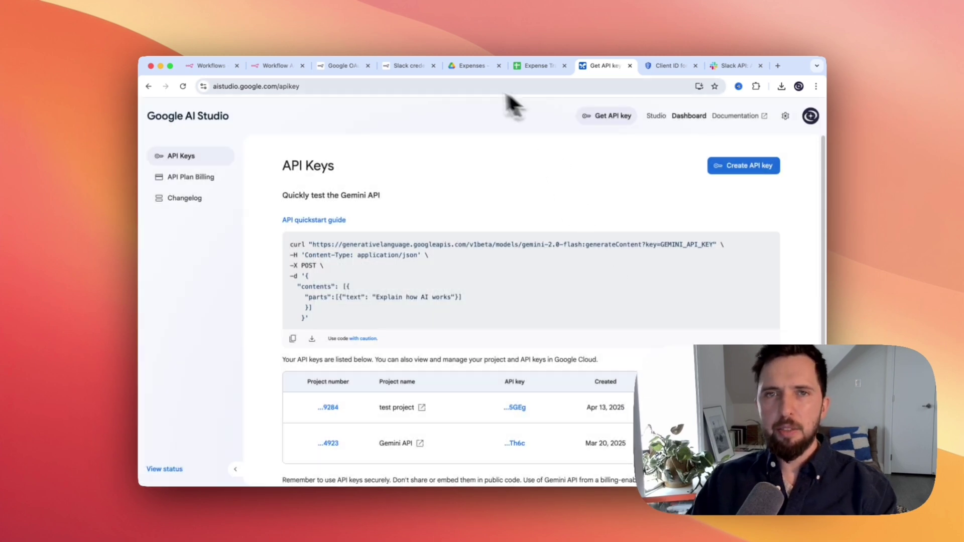
Switch to the n8n workflow, open the Initiate Upload node and choose Generic Credential Type as its authentication
left_click(282, 63)
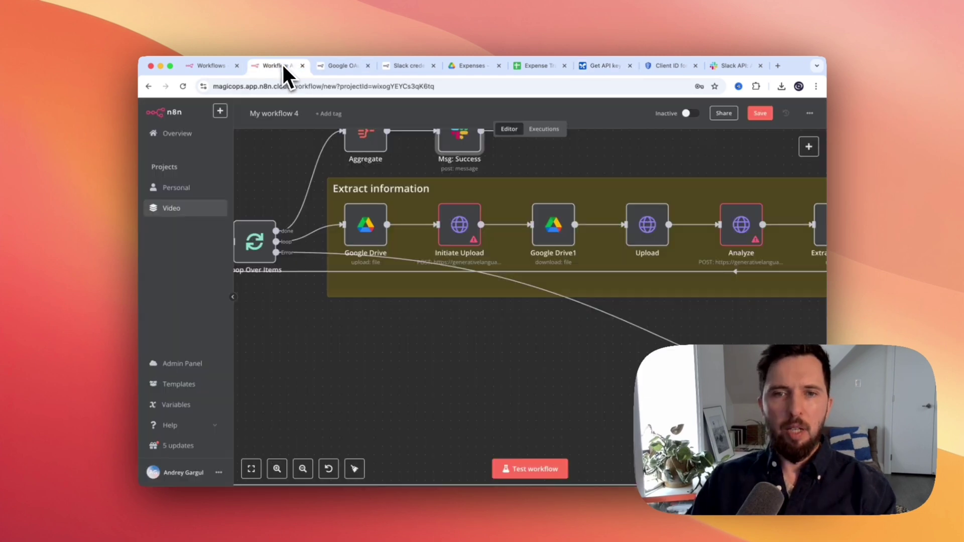
double_click(459, 224)
left_click(435, 260)
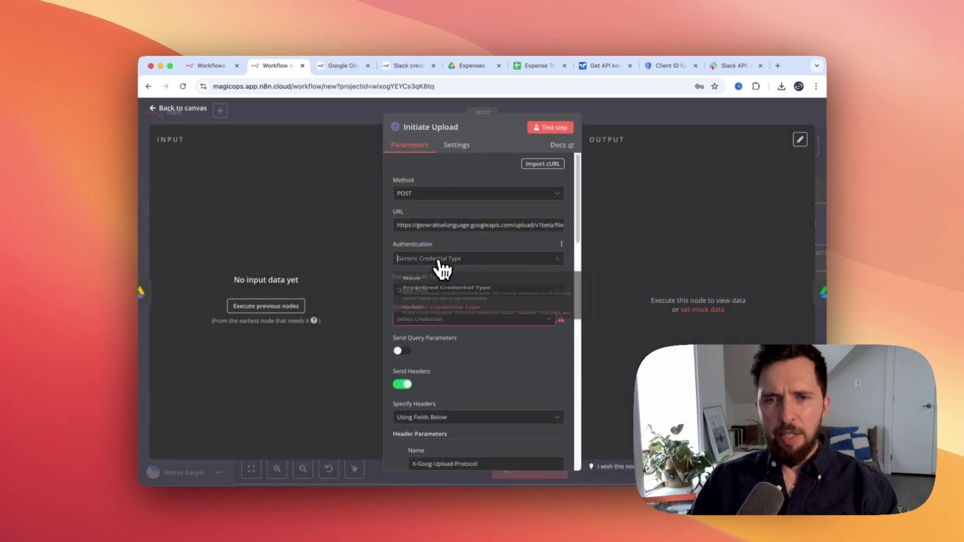
left_click(443, 258)
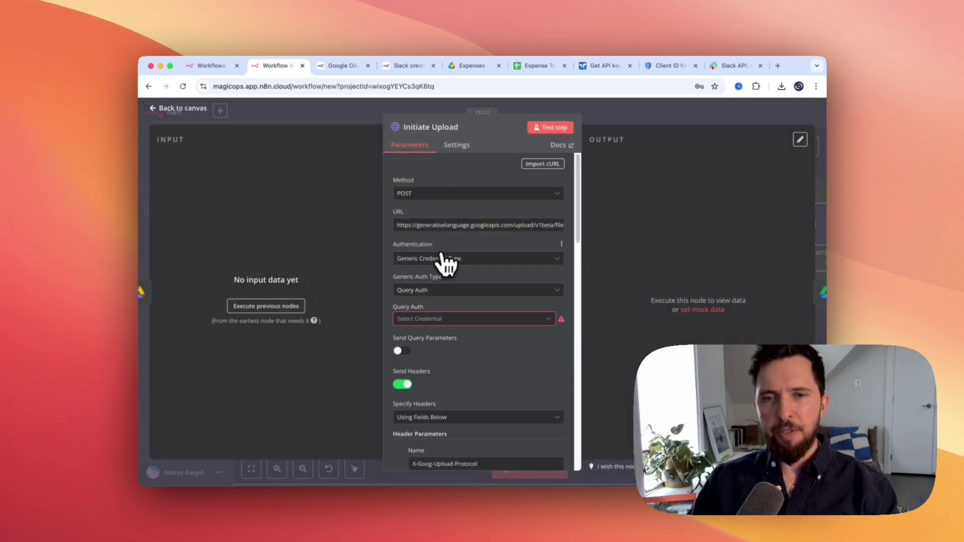
left_click(449, 260)
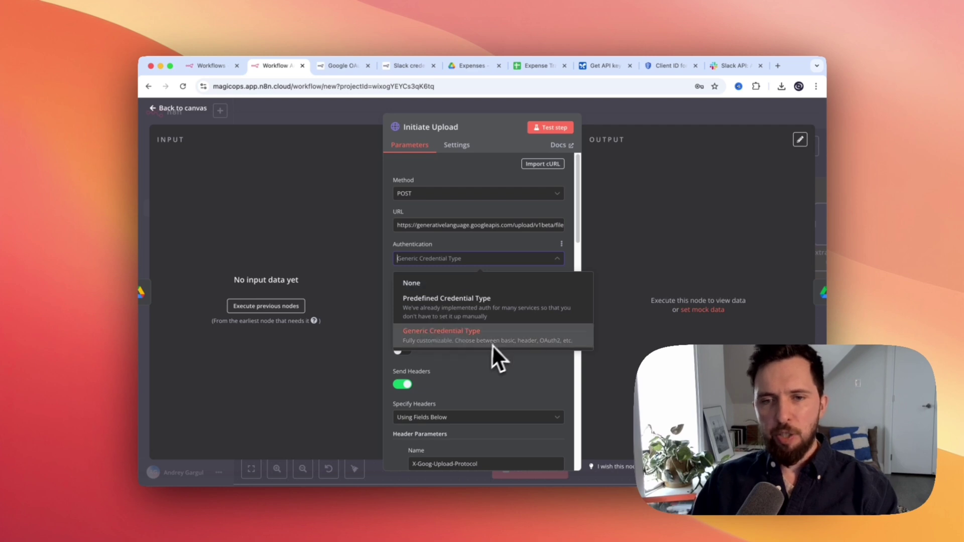
left_click(475, 332)
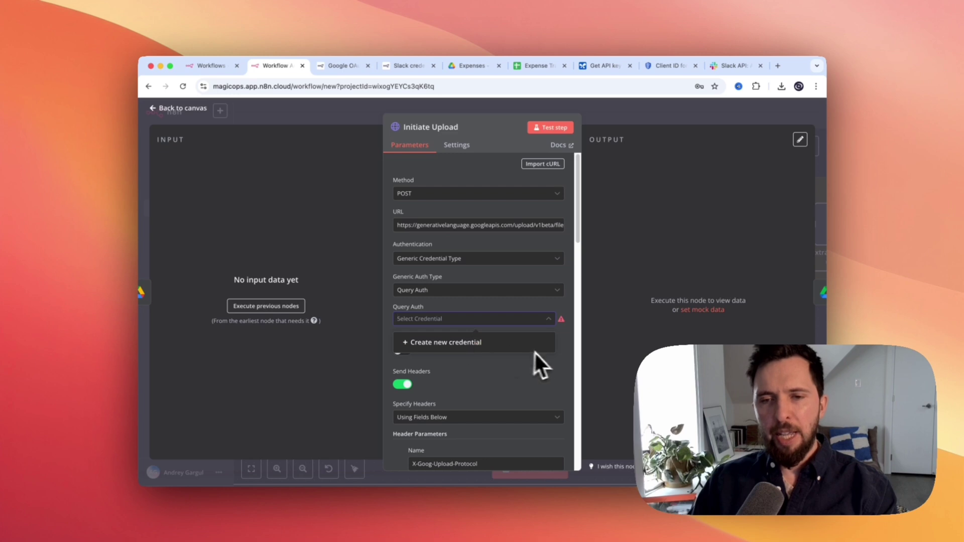
Start a new Query Auth credential named Key, paste the API key as its value, and leave it unsaved to return to the canvas
left_click(466, 342)
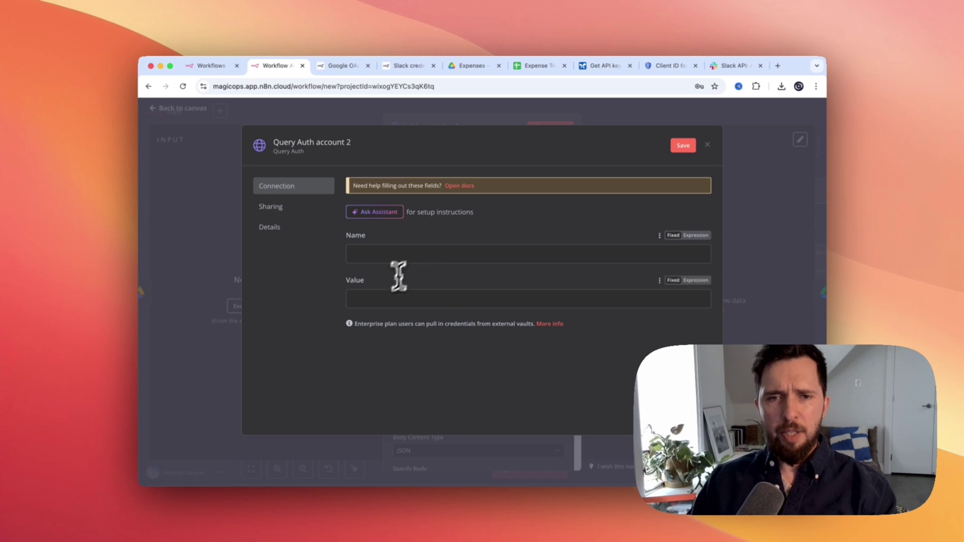
left_click(383, 301)
left_click(368, 260)
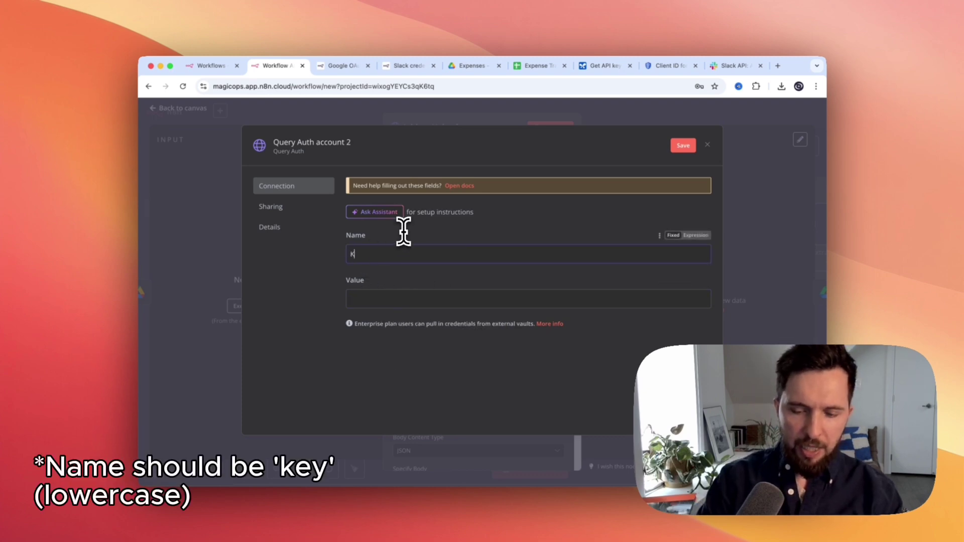
left_click(396, 296)
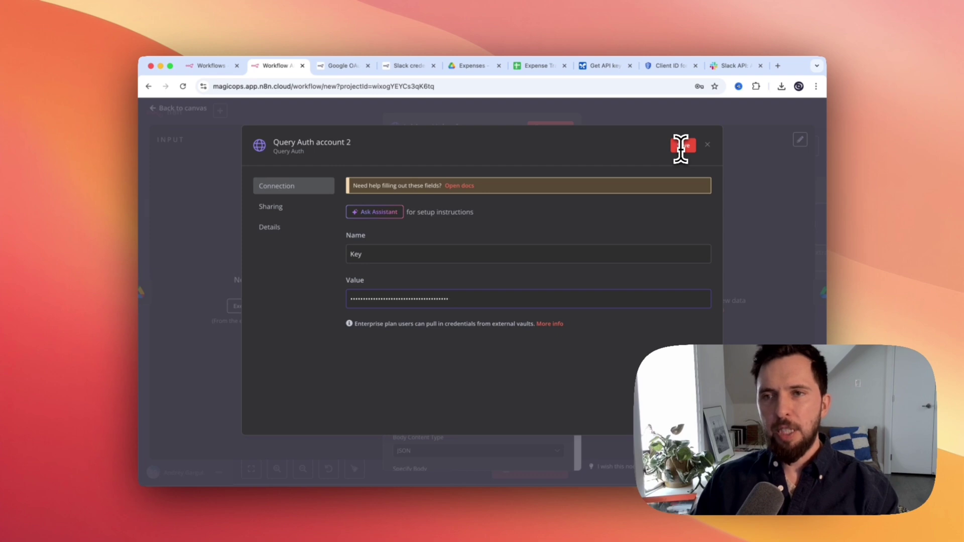
left_click(716, 117)
key("Escape")
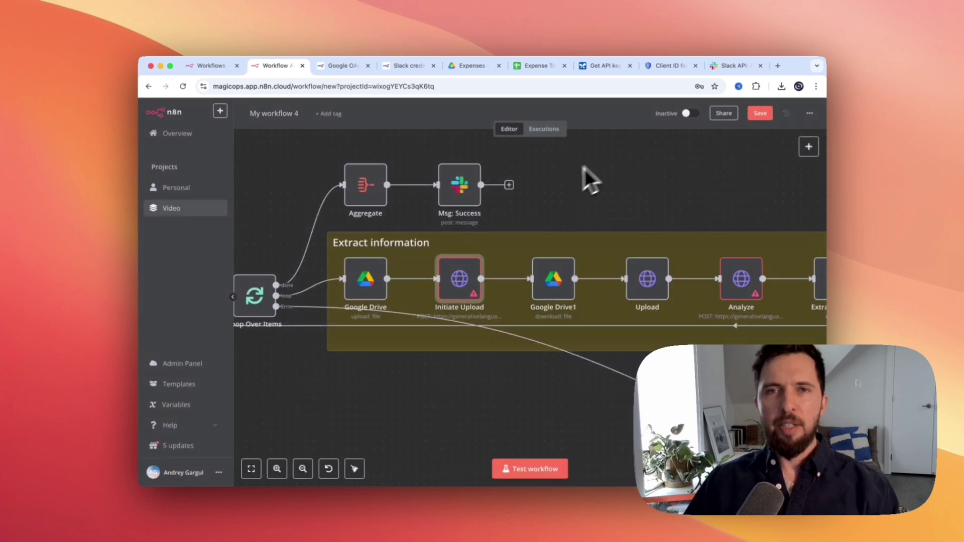